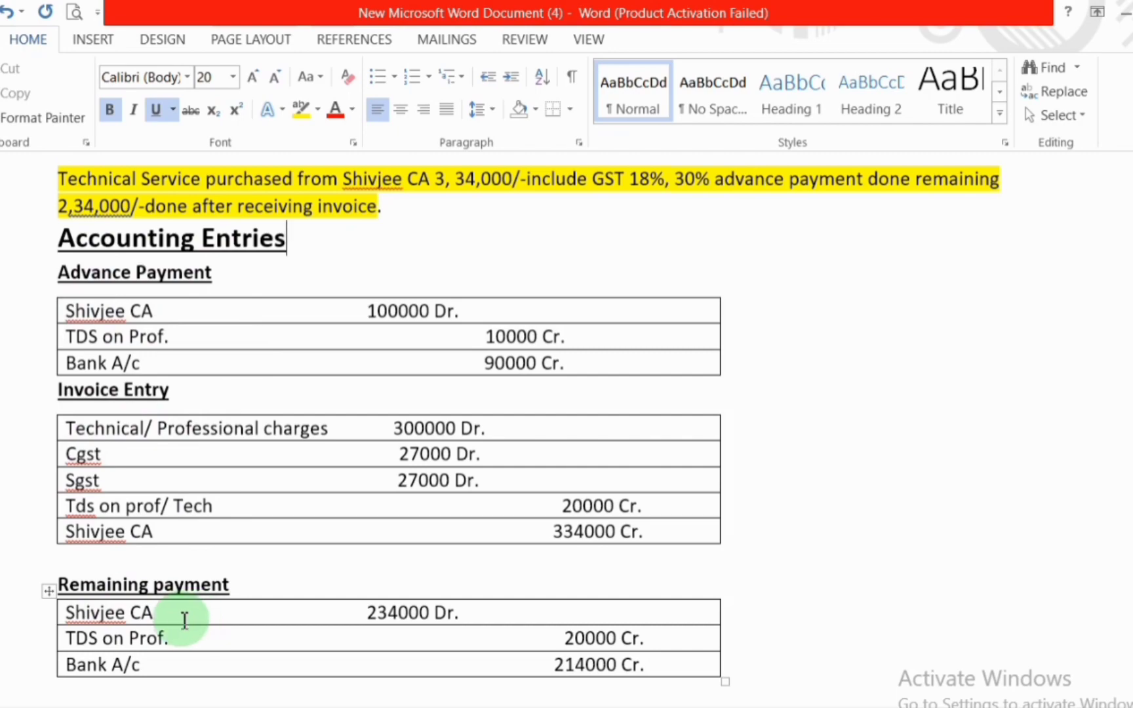
Switch to Tally.ERP 9 and open the chartered accountant's creditor ledger for alteration.
click(610, 707)
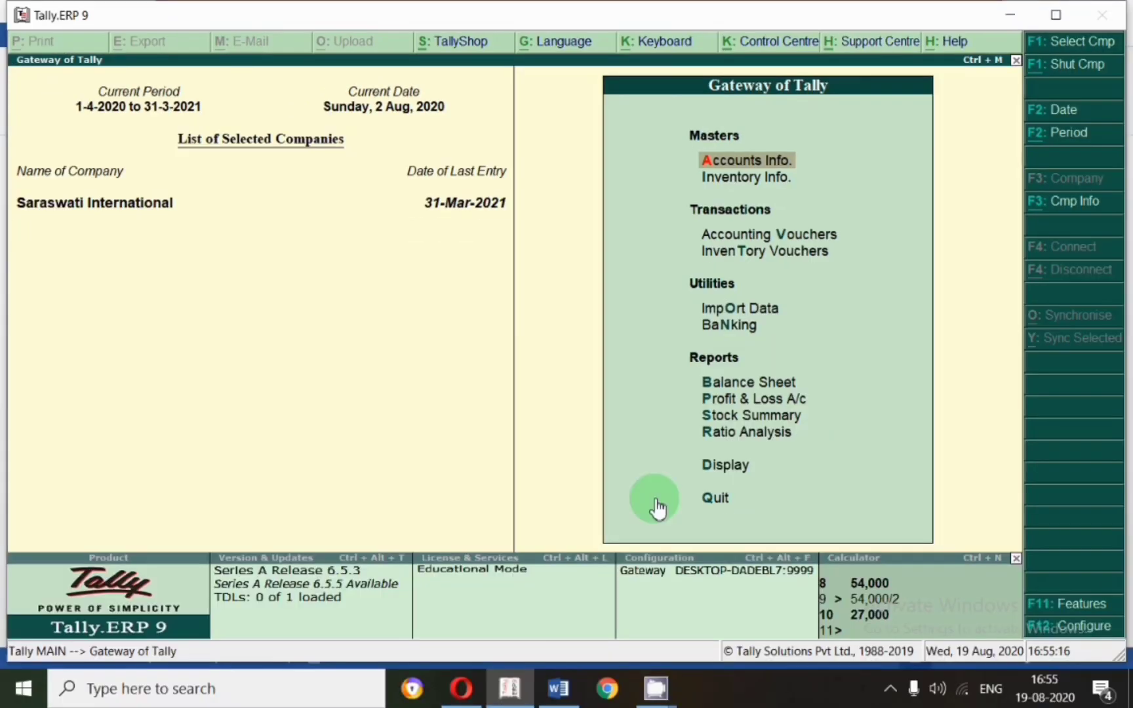
key(Return)
key(Down)
key(Return)
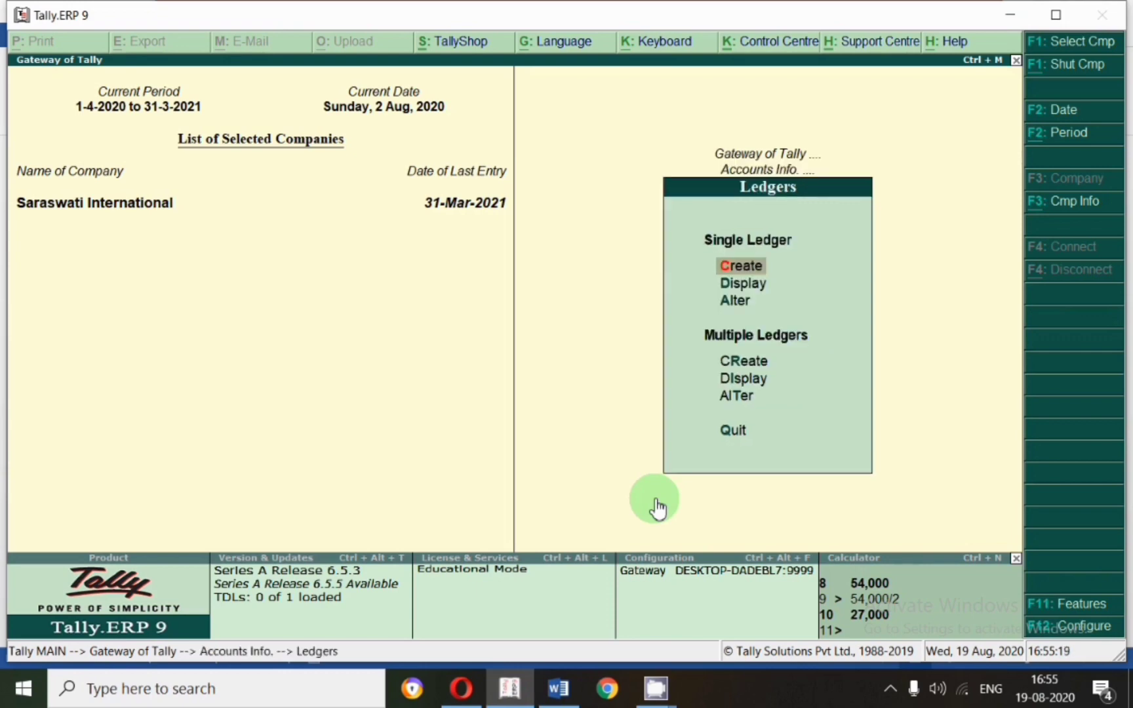
key(Down)
key(Down)
key(Return)
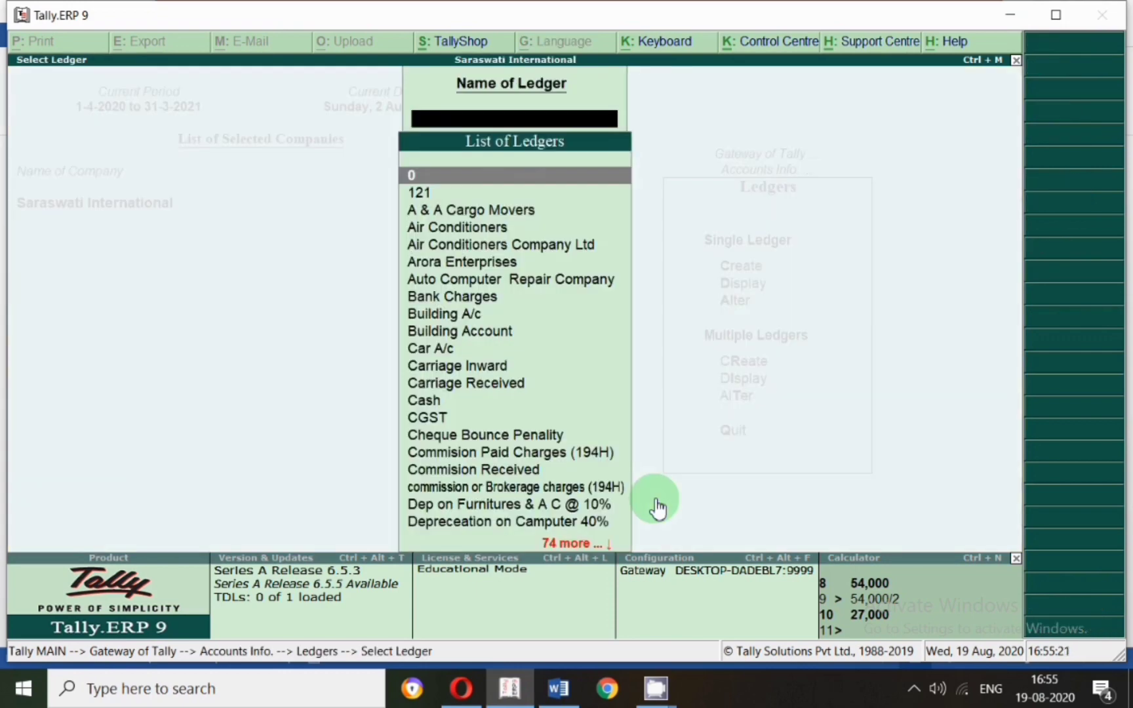
text(Shi)
key(Down)
key(Return)
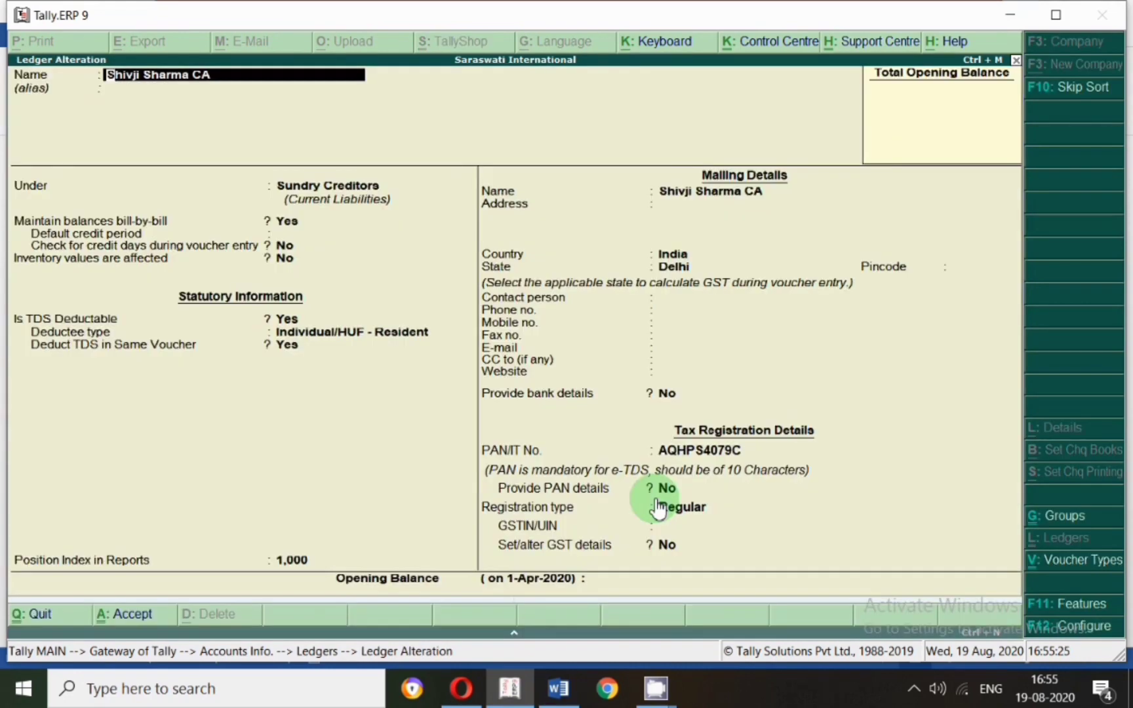
Review the accountant ledger's group, bill-by-bill balance setting, TDS deductable flag, deductee type and same-voucher TDS deduction.
click(295, 200)
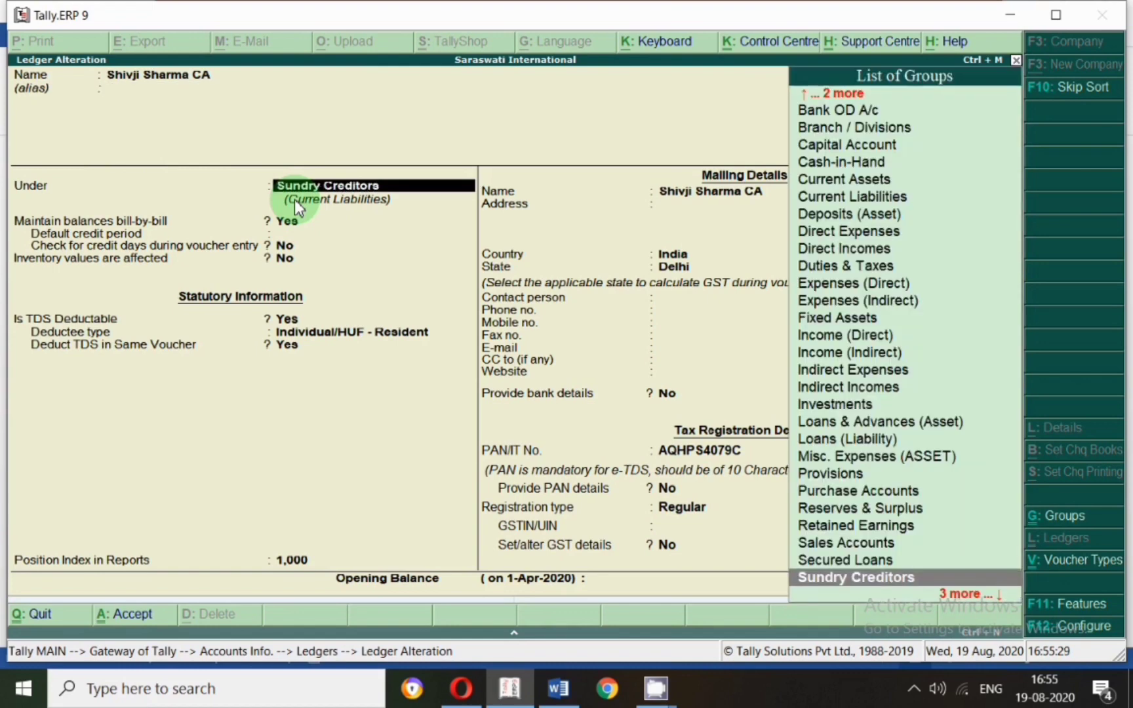
key(Return)
key(Return)
key(Return)
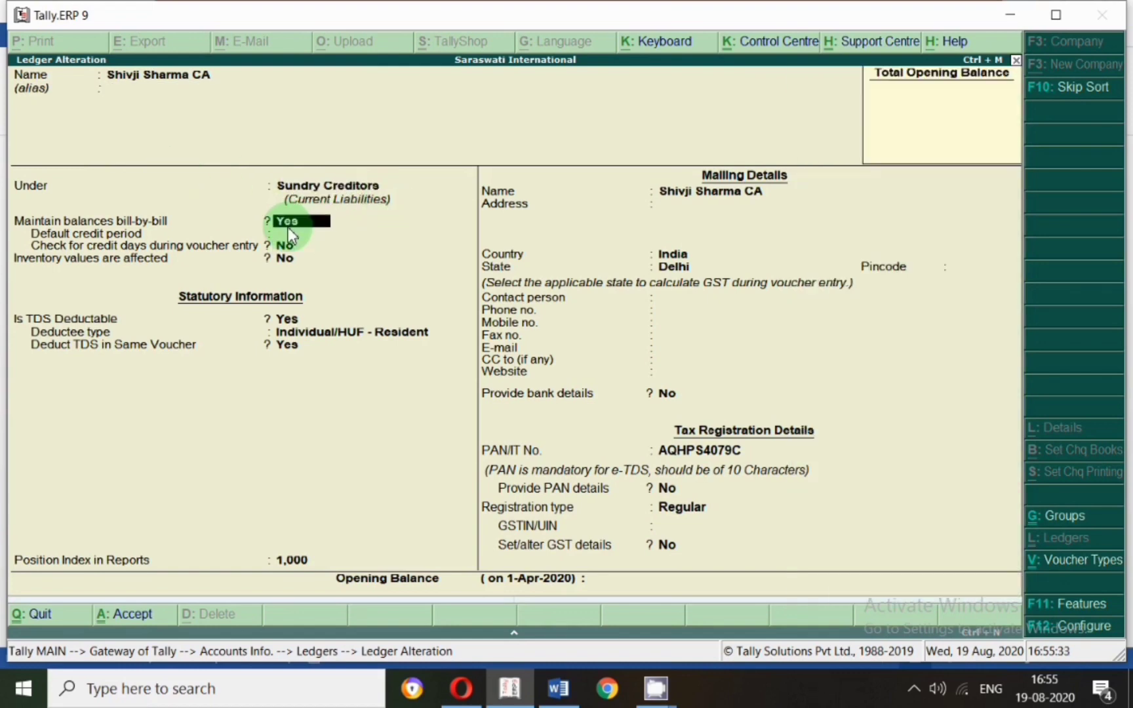
key(Return)
key(Return)
key(Return)
key(Return)
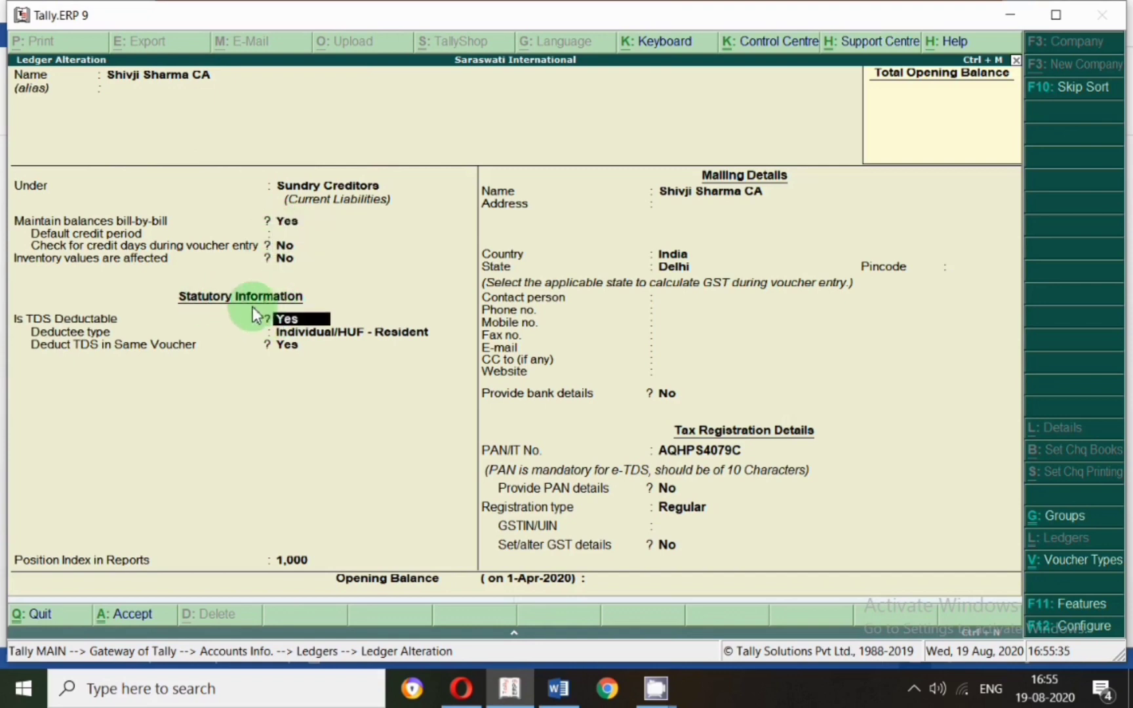
key(Return)
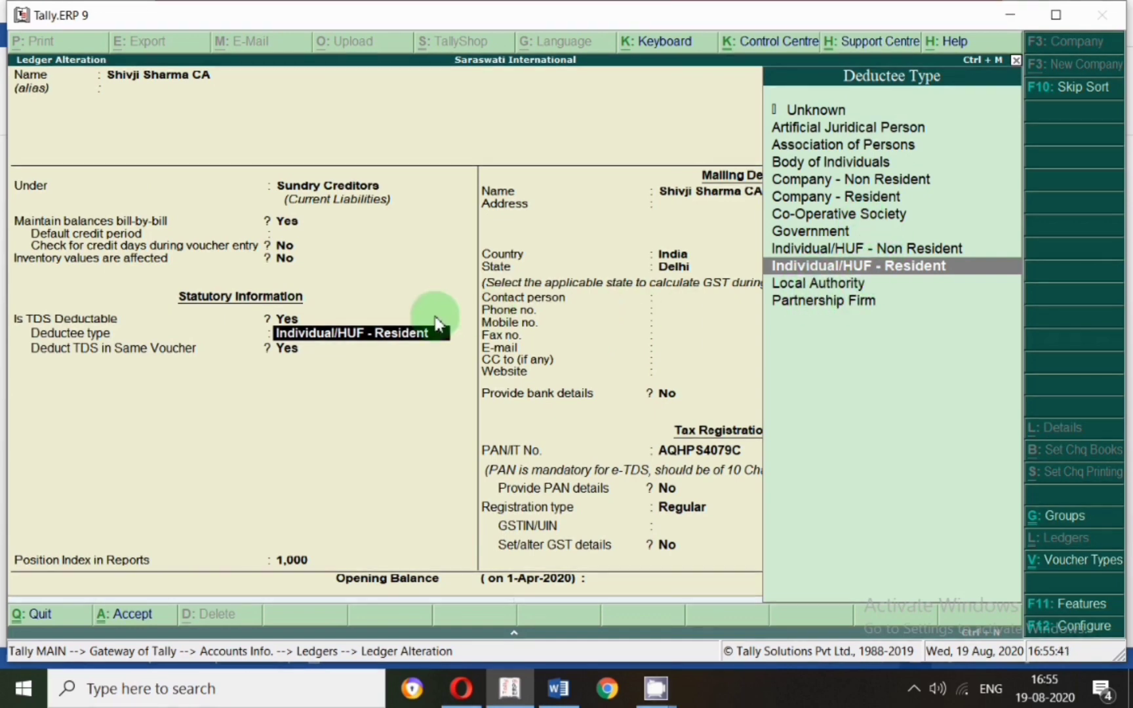
key(Return)
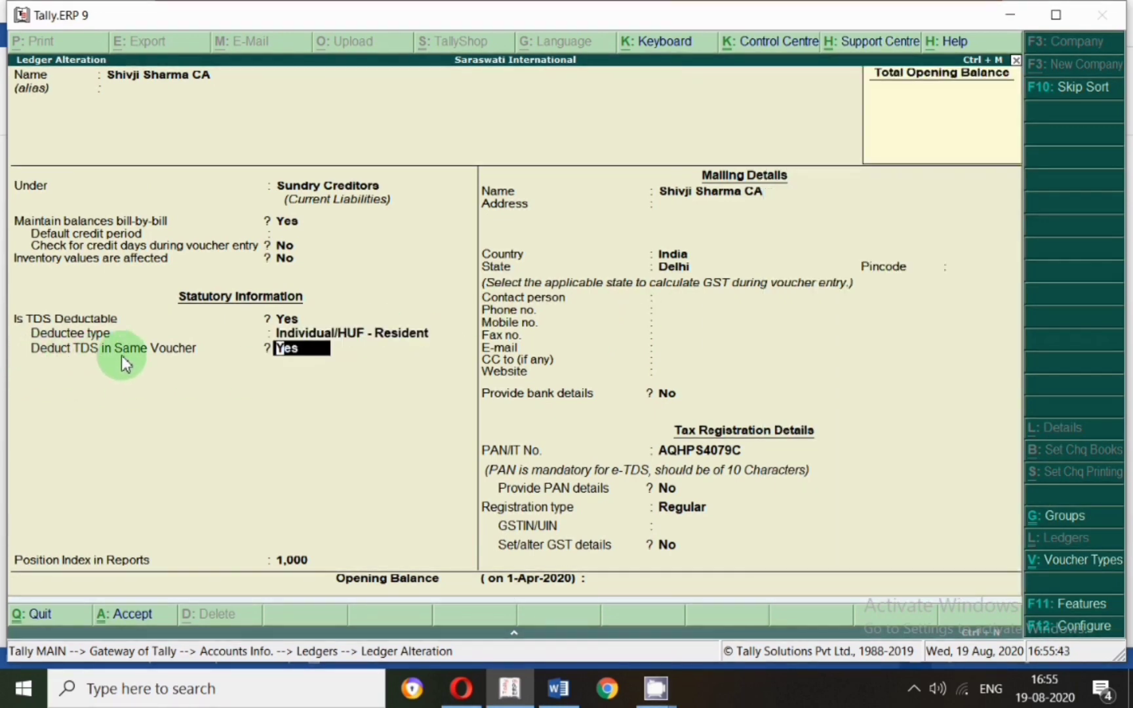
key(Return)
key(Return)
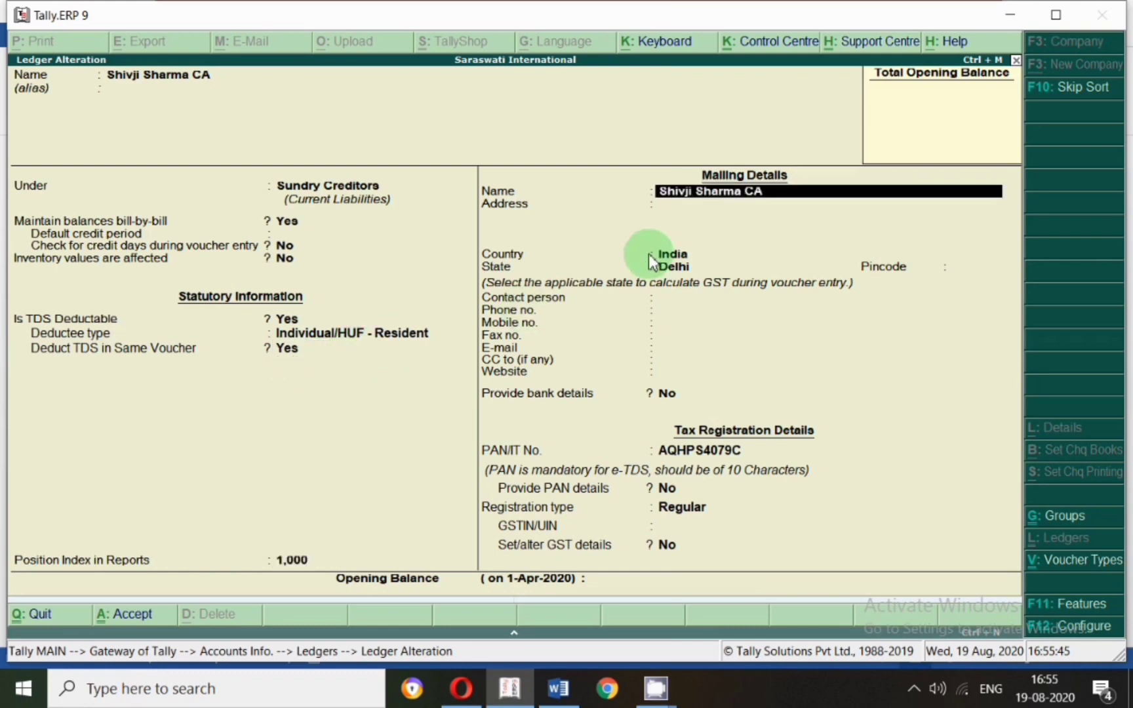
Check the accountant ledger's mailing details, state, PAN and GST registration, and return to the ledger selection.
key(Return)
key(Return)
key(Return)
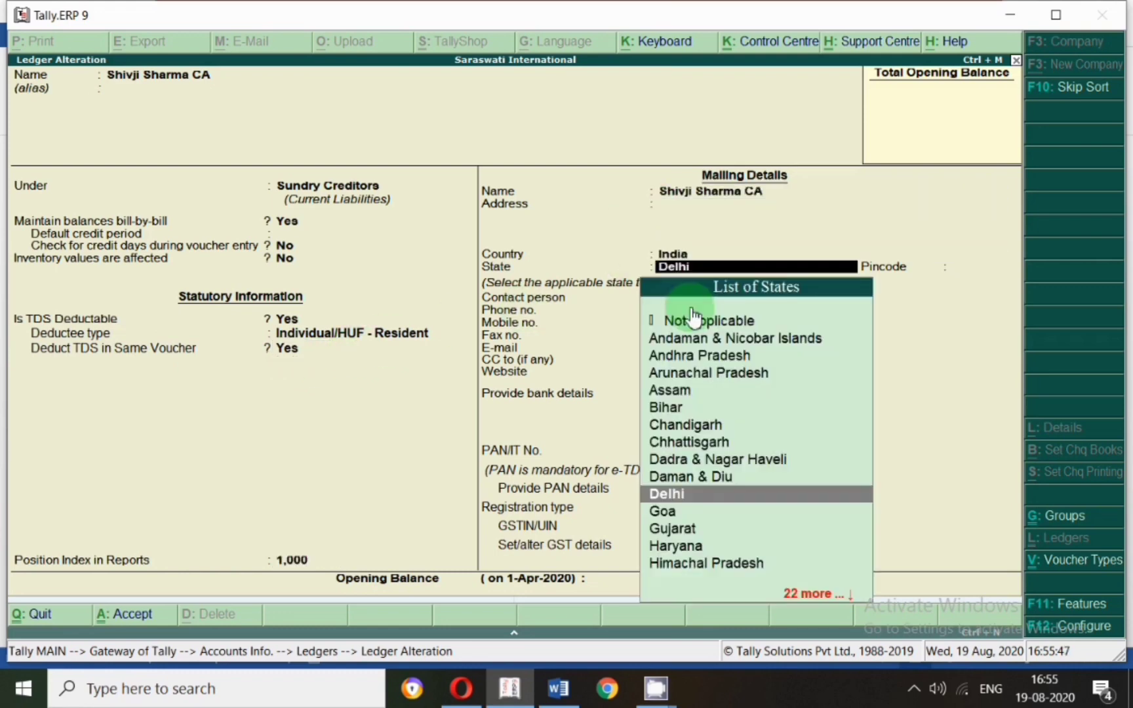
key(Return)
key(Return)
key(Return)
key(Return)
key(Return)
key(Return)
key(Return)
key(Return)
key(Return)
key(Return)
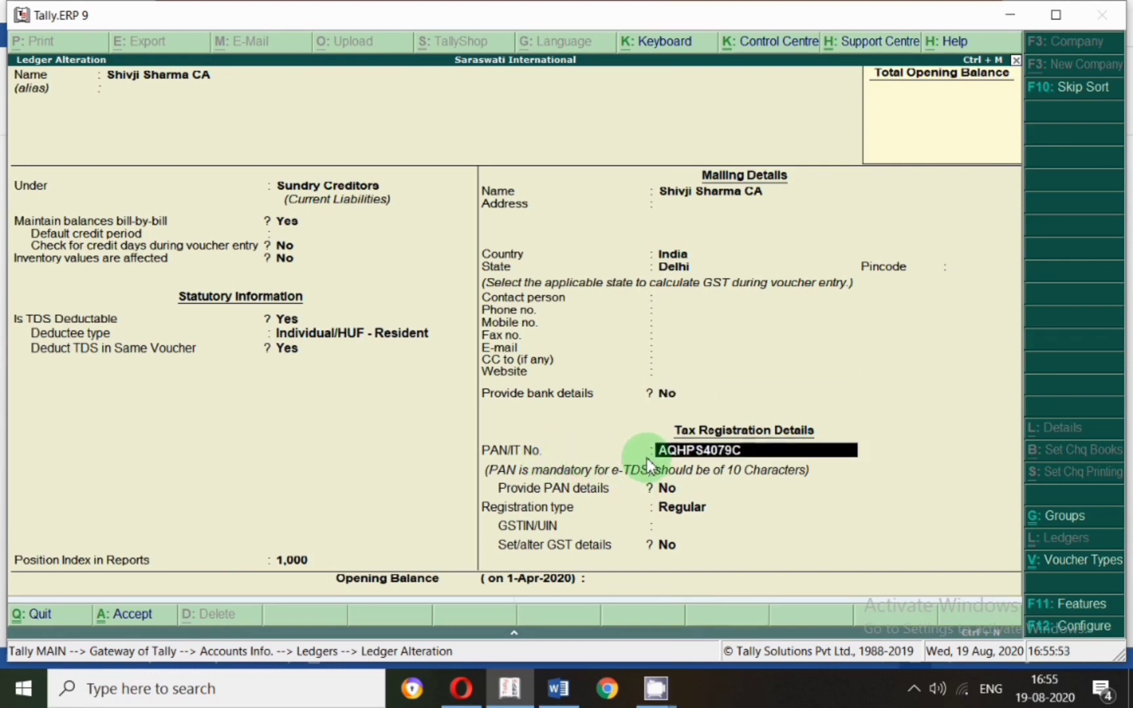
key(Return)
key(Return)
key(Return)
key(Return)
key(Return)
key(Return)
key(Return)
key(Escape)
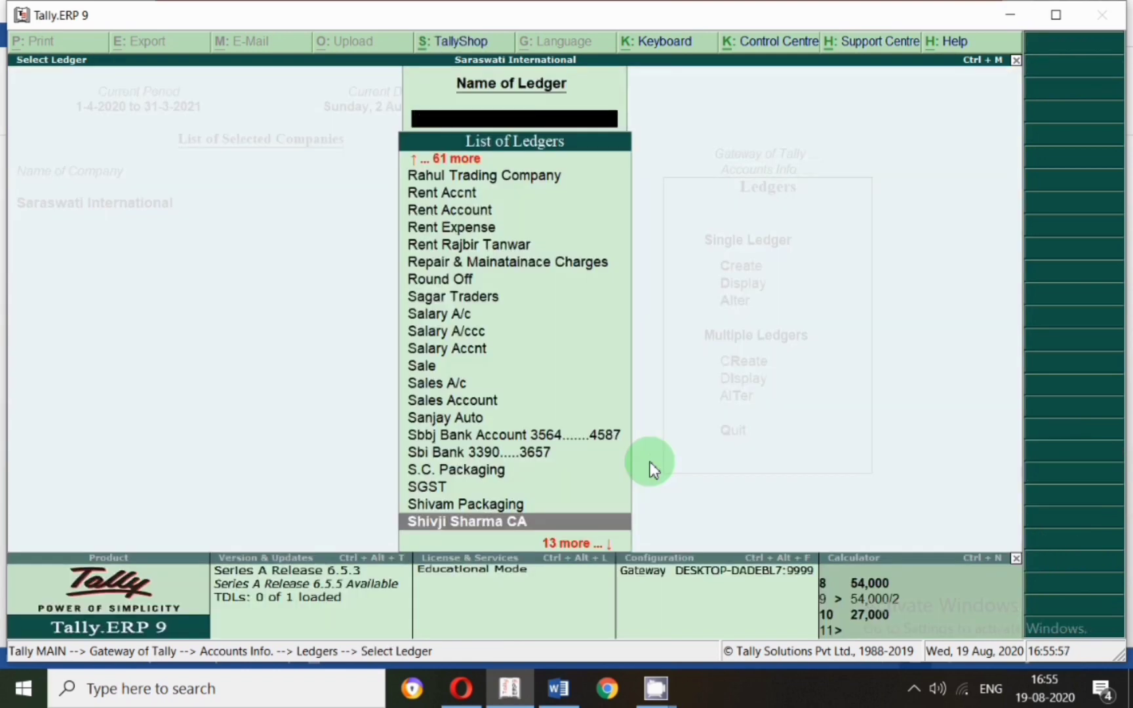
Open the Professional / Technical Charges (194J) ledger for alteration and set Set/alter GST Details to Yes.
text(Pro)
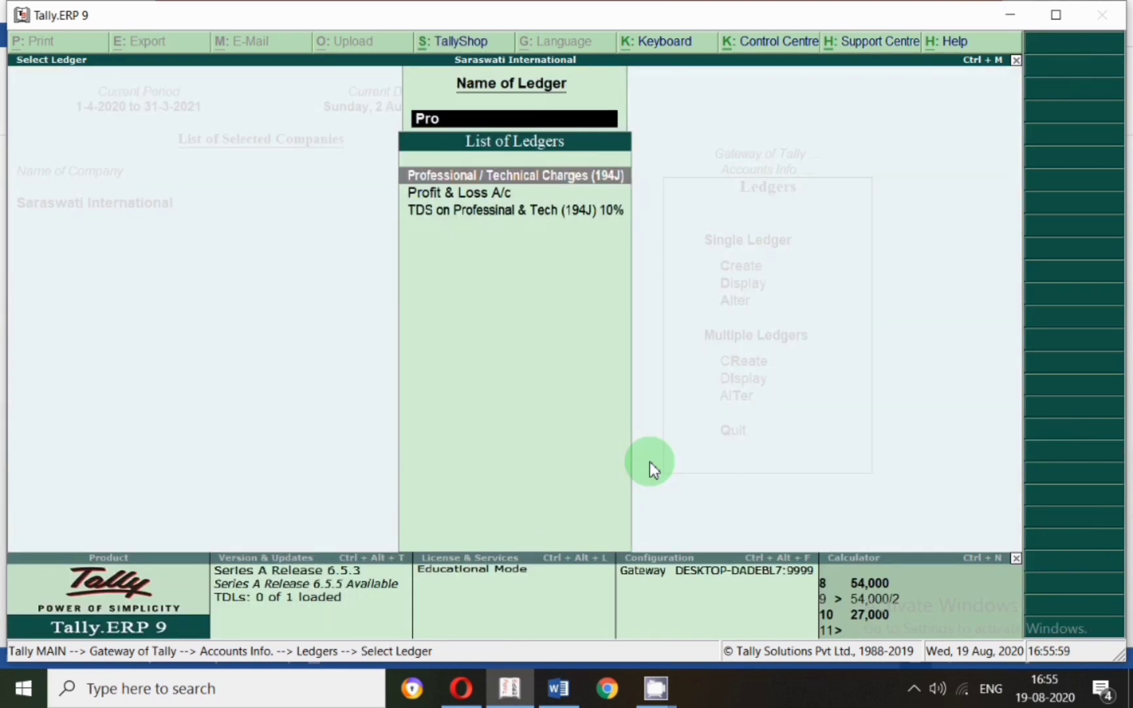
key(Return)
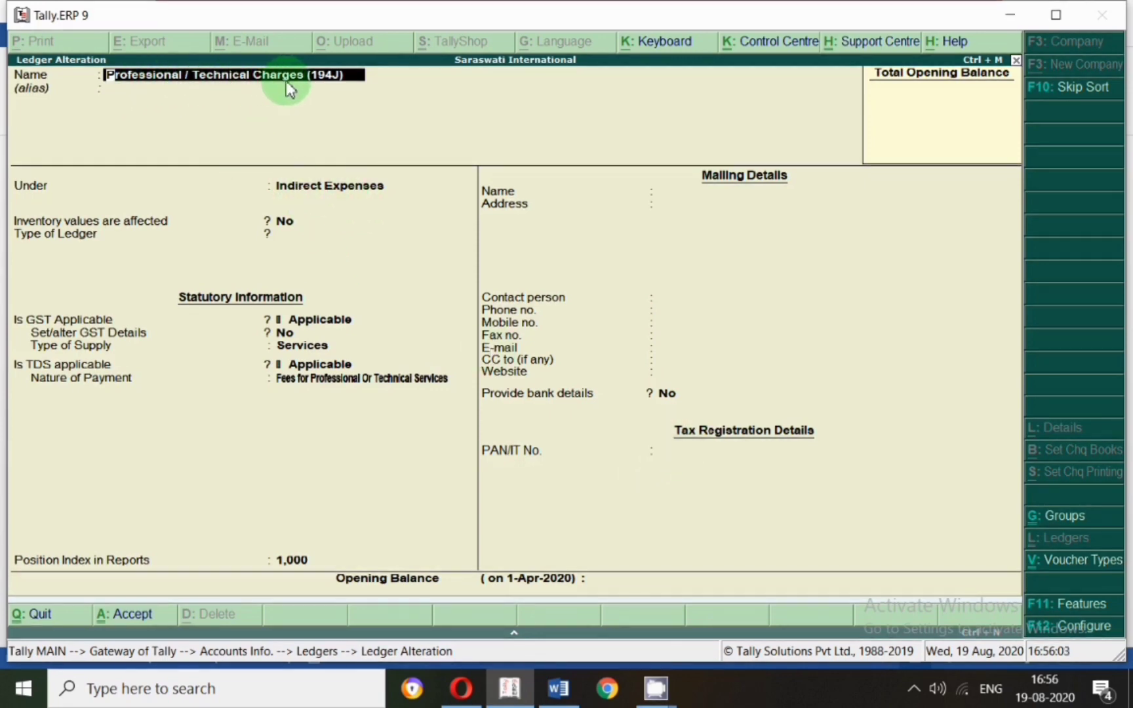
click(292, 321)
key(Return)
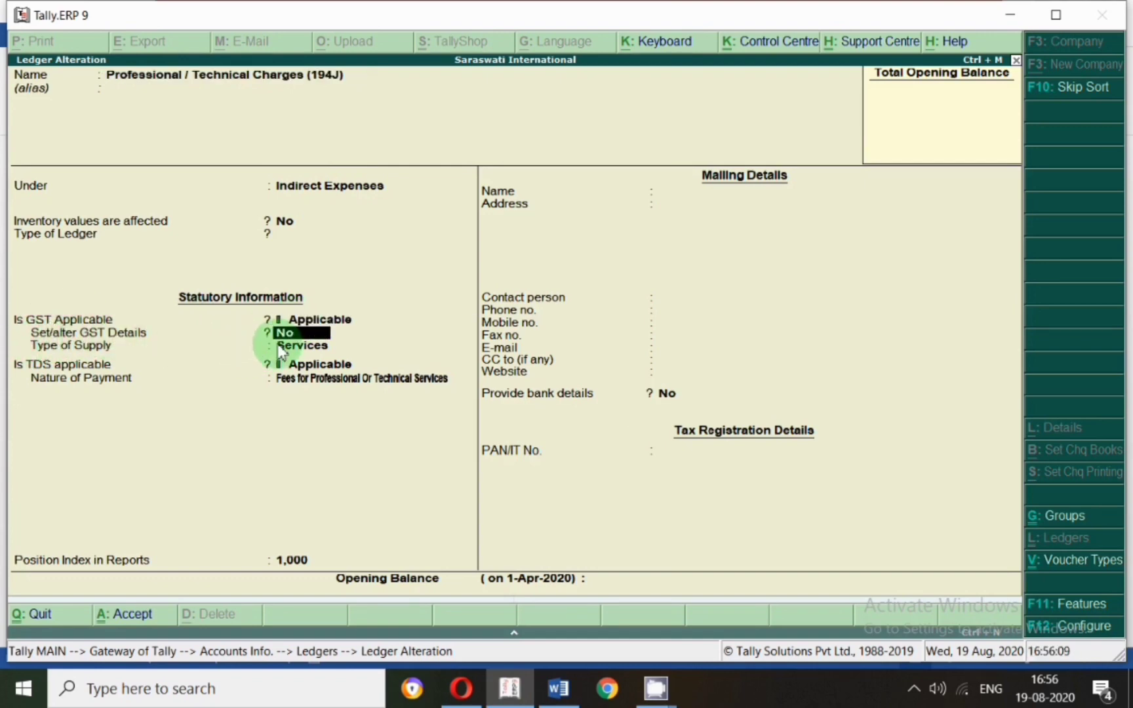
text(y)
key(Return)
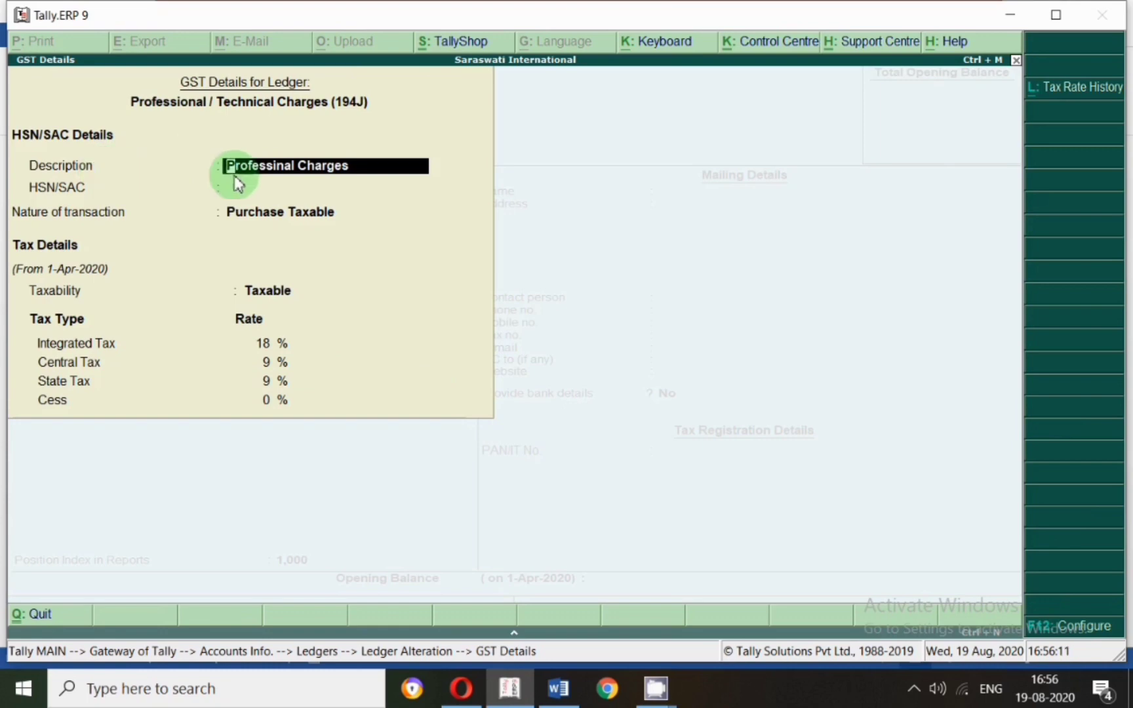
Review the ledger's GST description, nature of transaction and tax rates, and return to the ledger form.
key(Return)
click(266, 208)
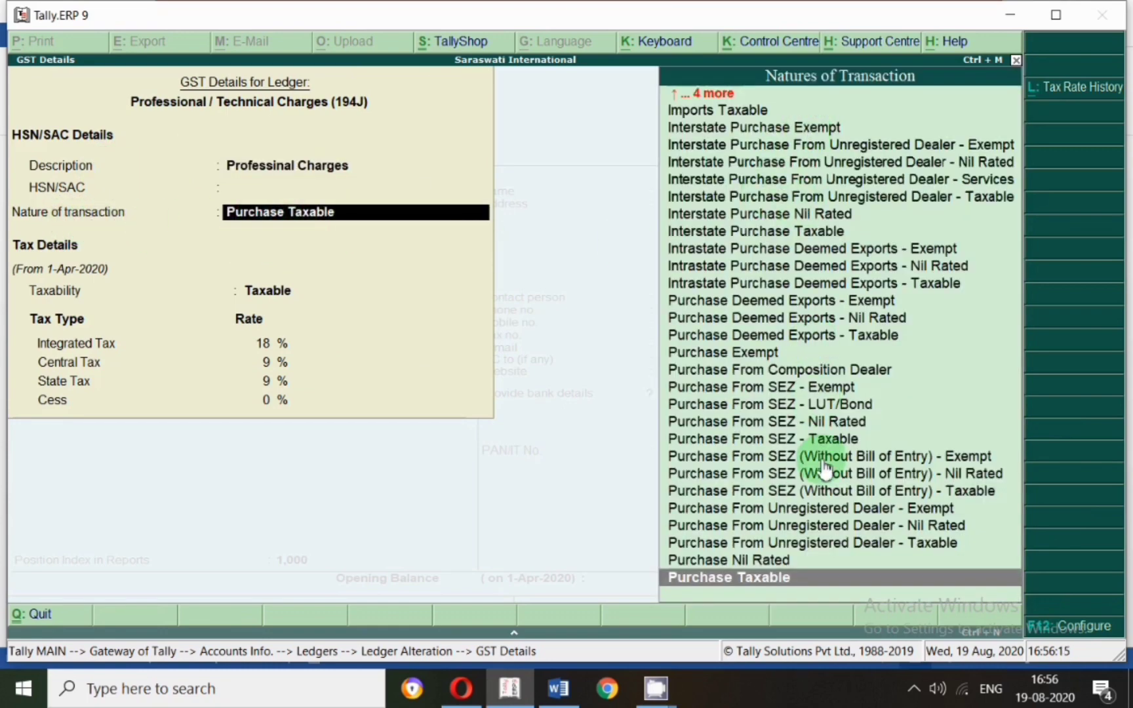
click(268, 340)
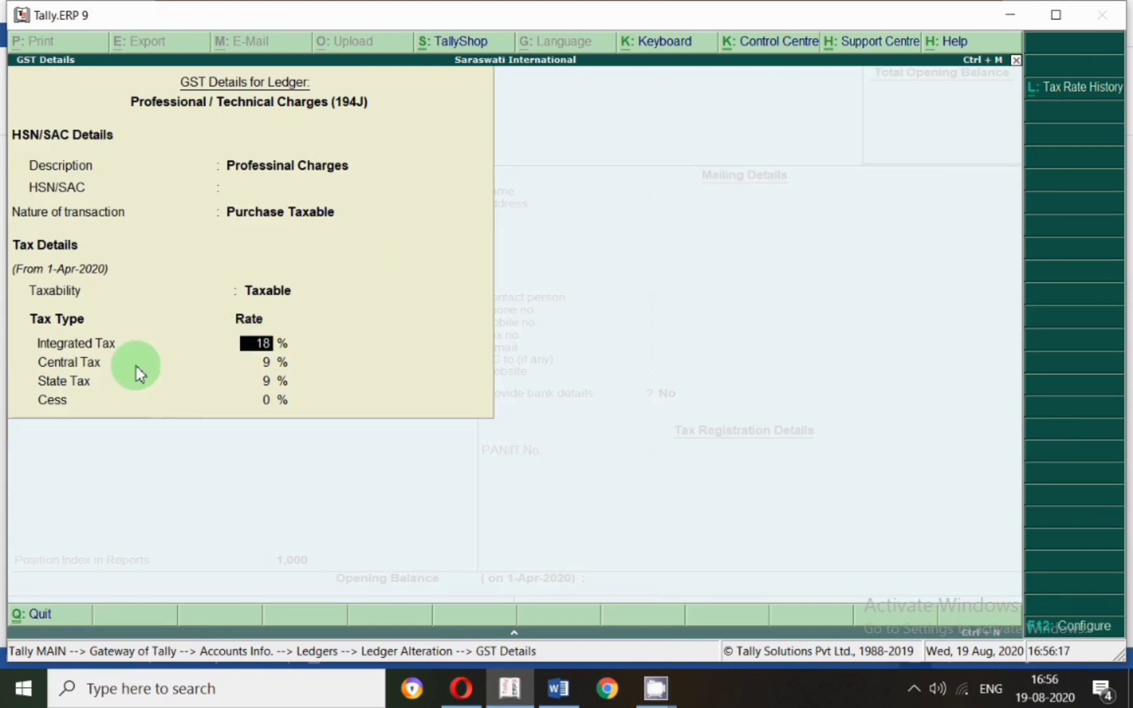
key(Return)
key(Return)
key(Return)
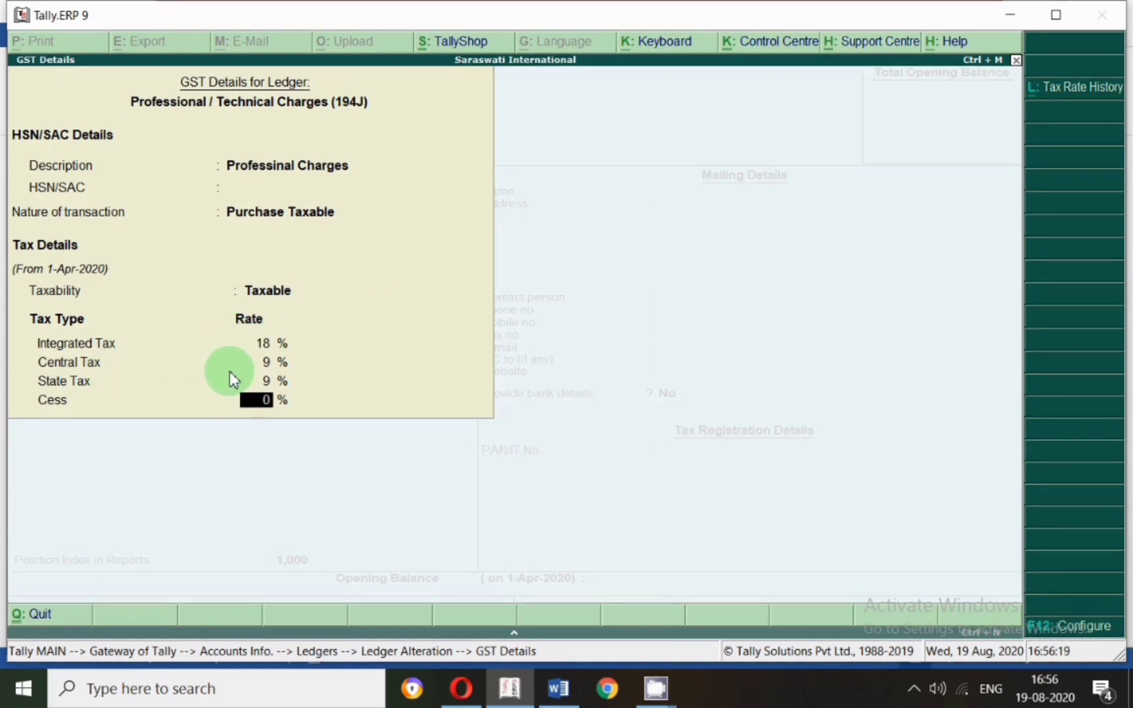
key(Return)
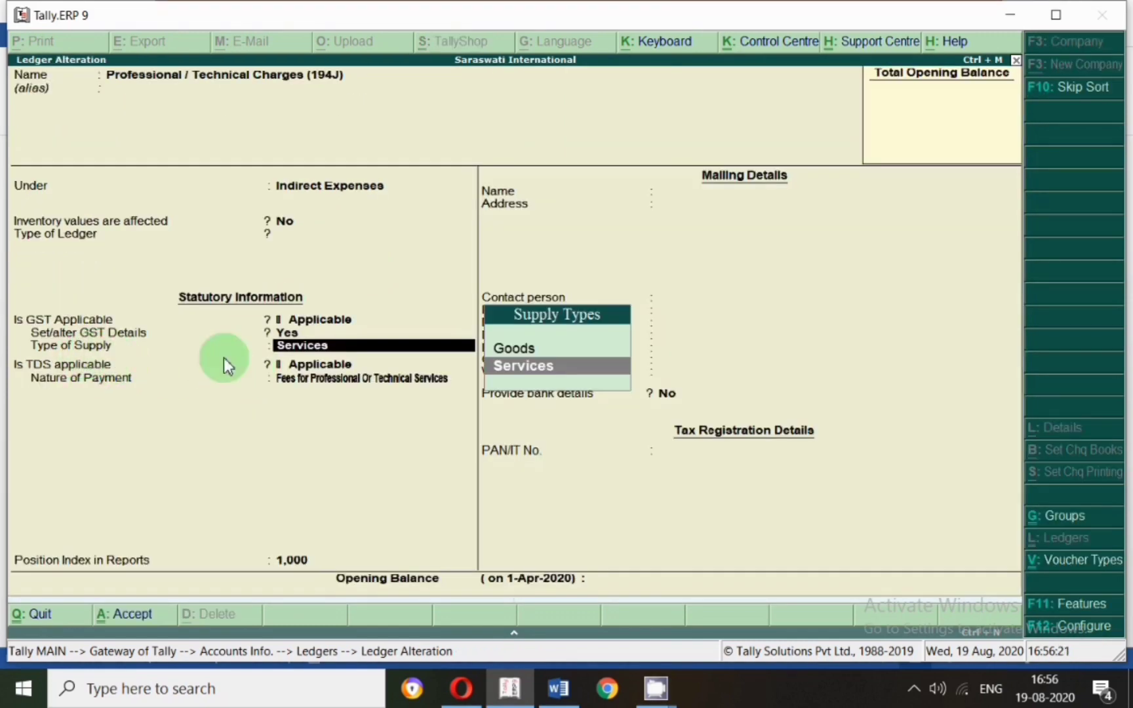
Keep Services as the supply type and open the Fees for Professional Or Technical Services nature of payment for alteration.
click(564, 364)
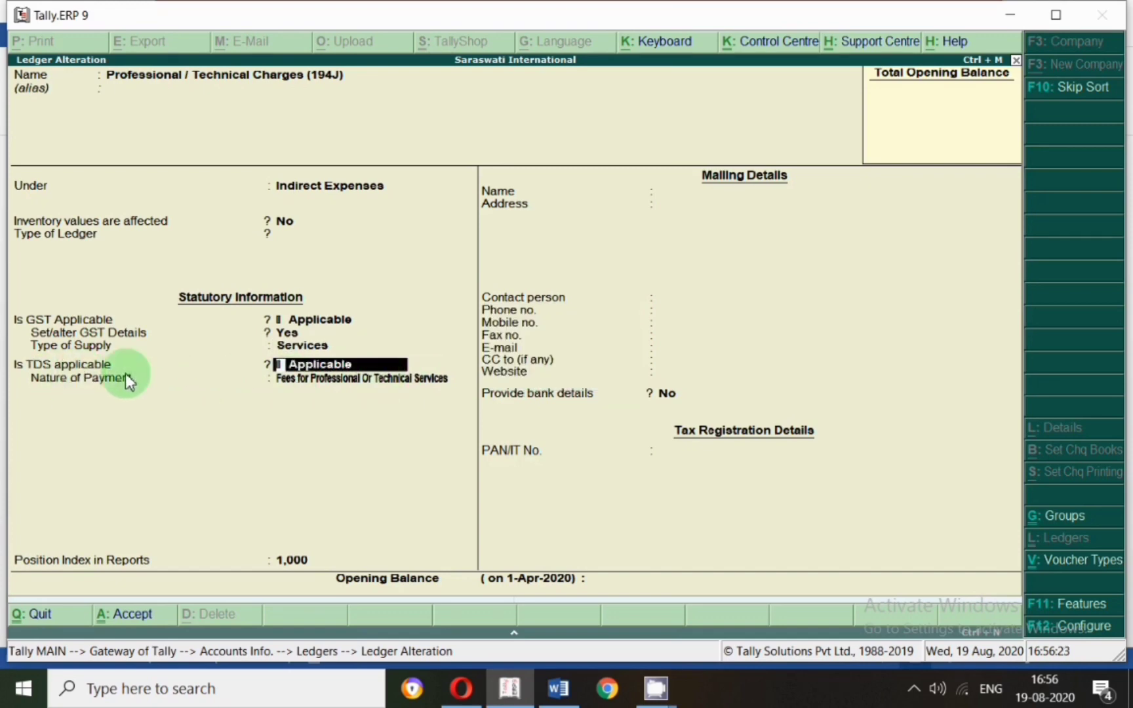
key(Return)
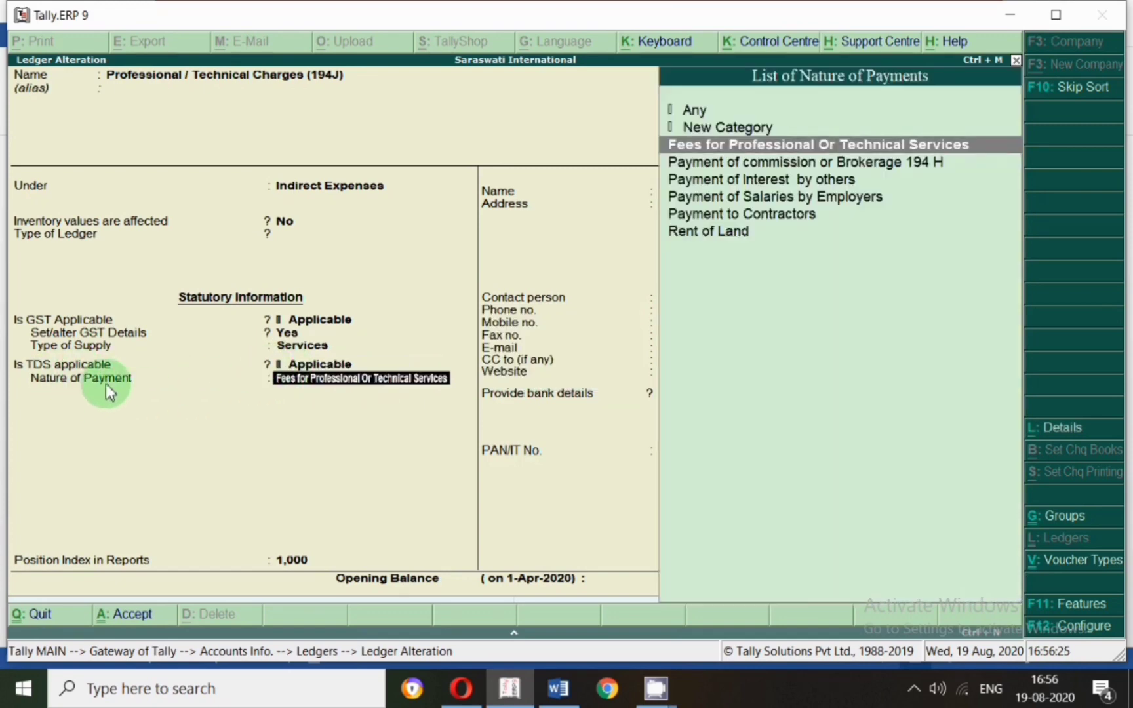
key(ctrl+Return)
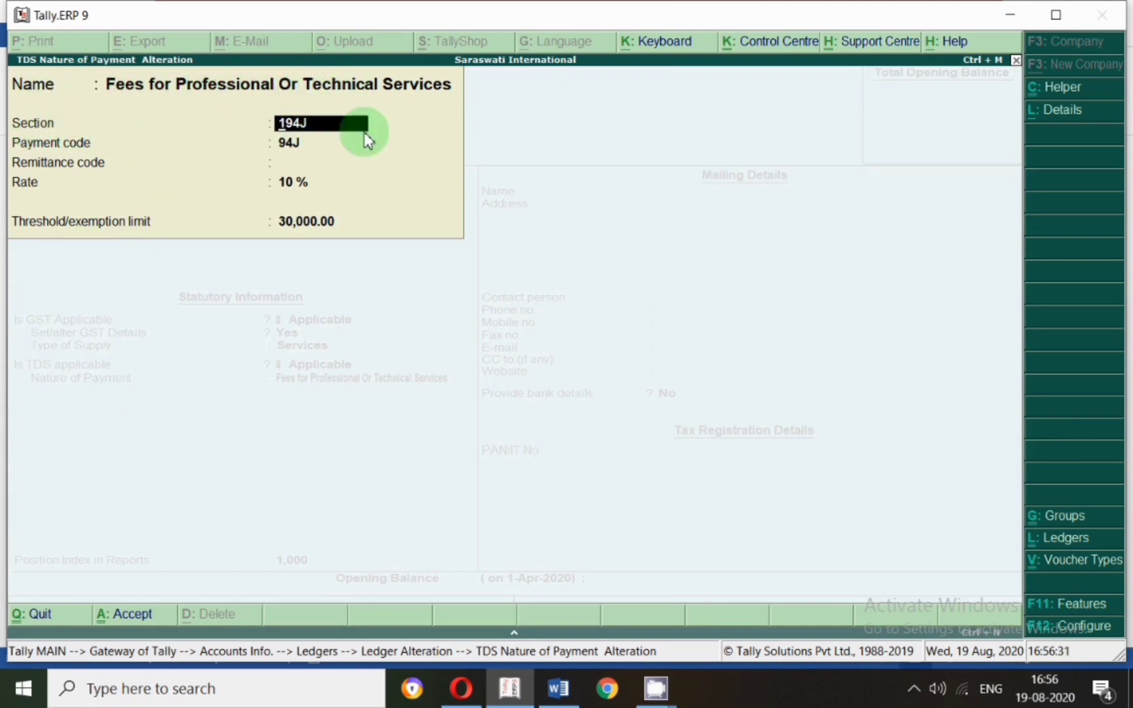
Check the nature of payment's section, payment code, rate and exemption limit, and accept the Professional / Technical Charges (194J) ledger.
key(Return)
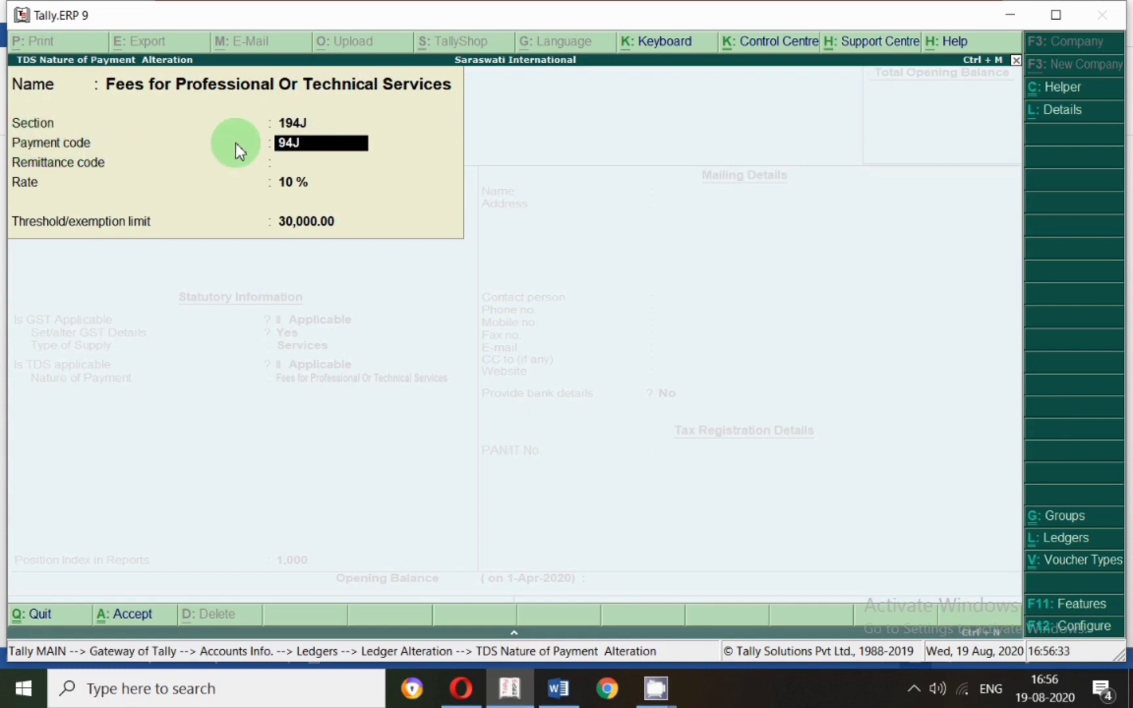
key(Return)
key(Return)
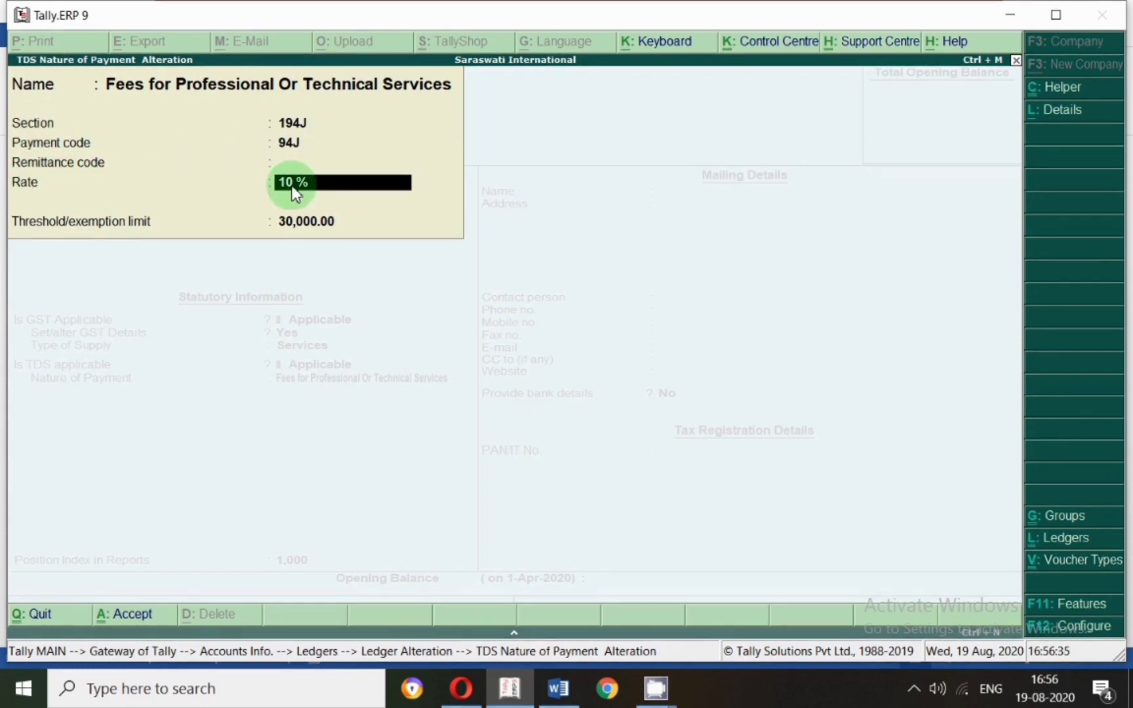
key(Return)
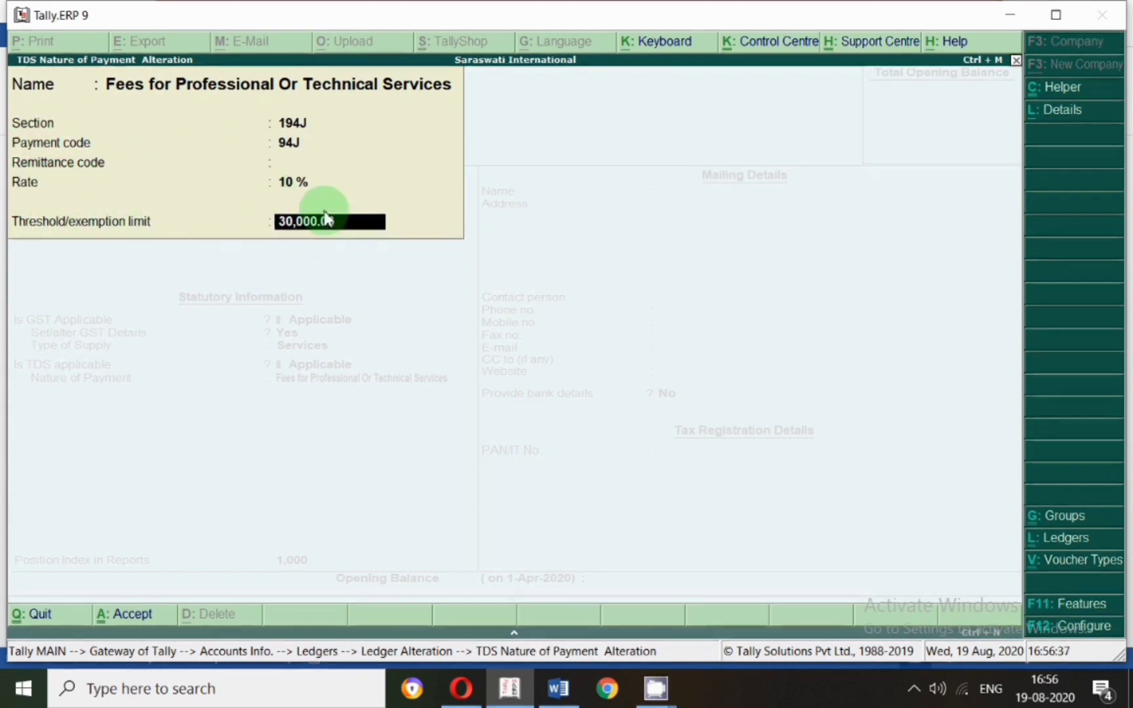
key(Return)
key(Return)
key(Return)
key(Return)
key(Return)
key(Return)
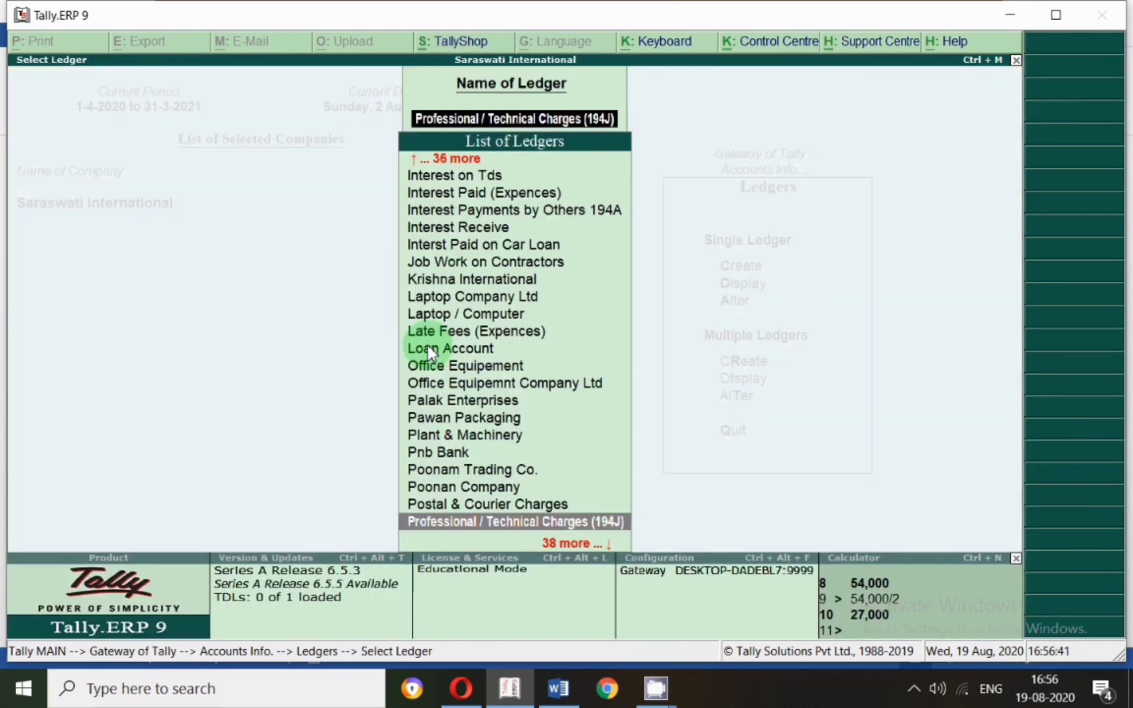
Open the TDS on Professinal & Tech (194J) 10% ledger for alteration.
key(BackSpace)
text(Tds)
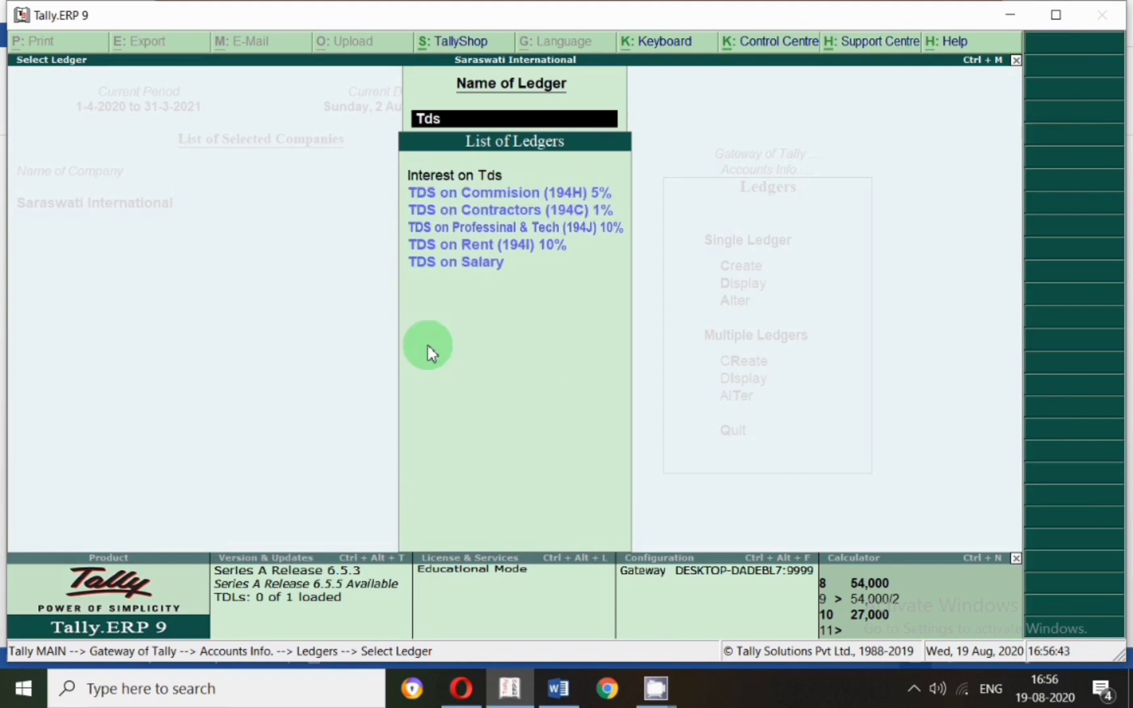
key(Down)
key(Down)
key(Return)
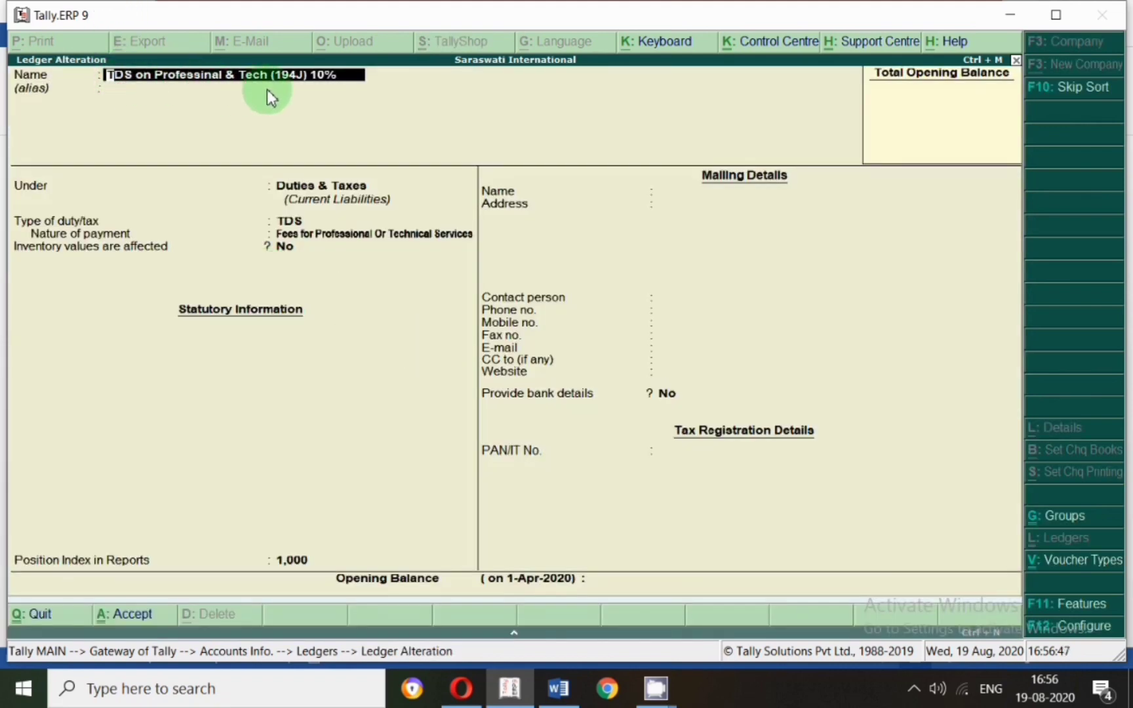
Review the TDS ledger's group, type of duty and nature of payment, and return to the Gateway of Tally.
key(Return)
key(Return)
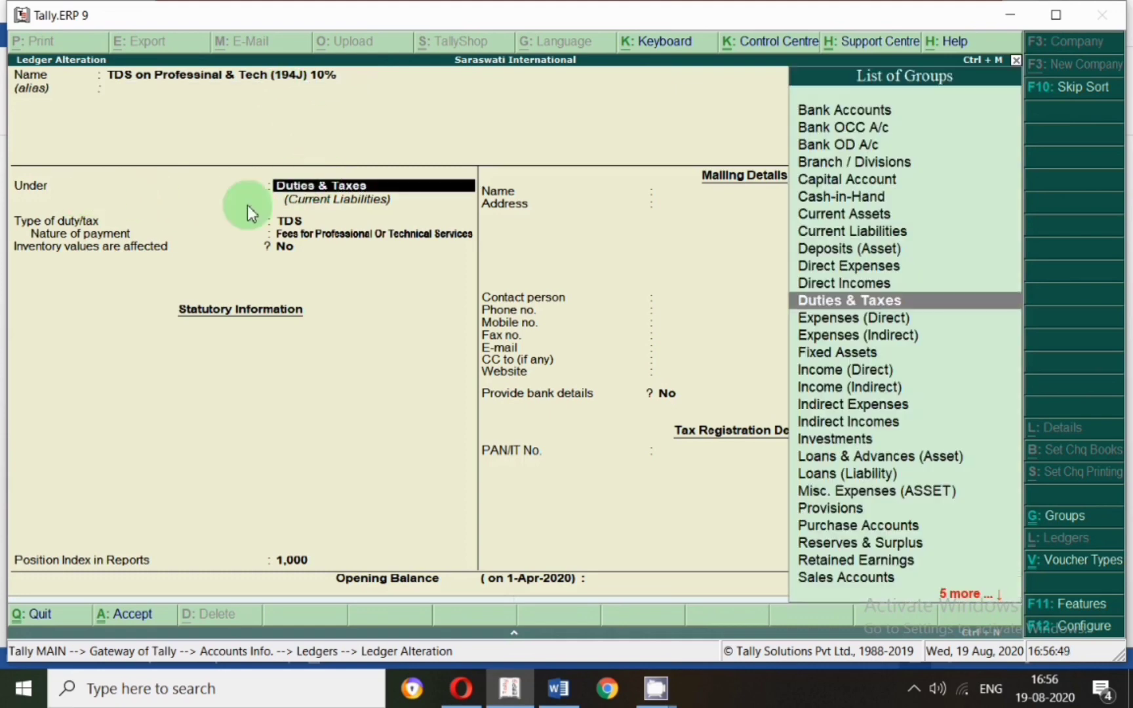
key(Return)
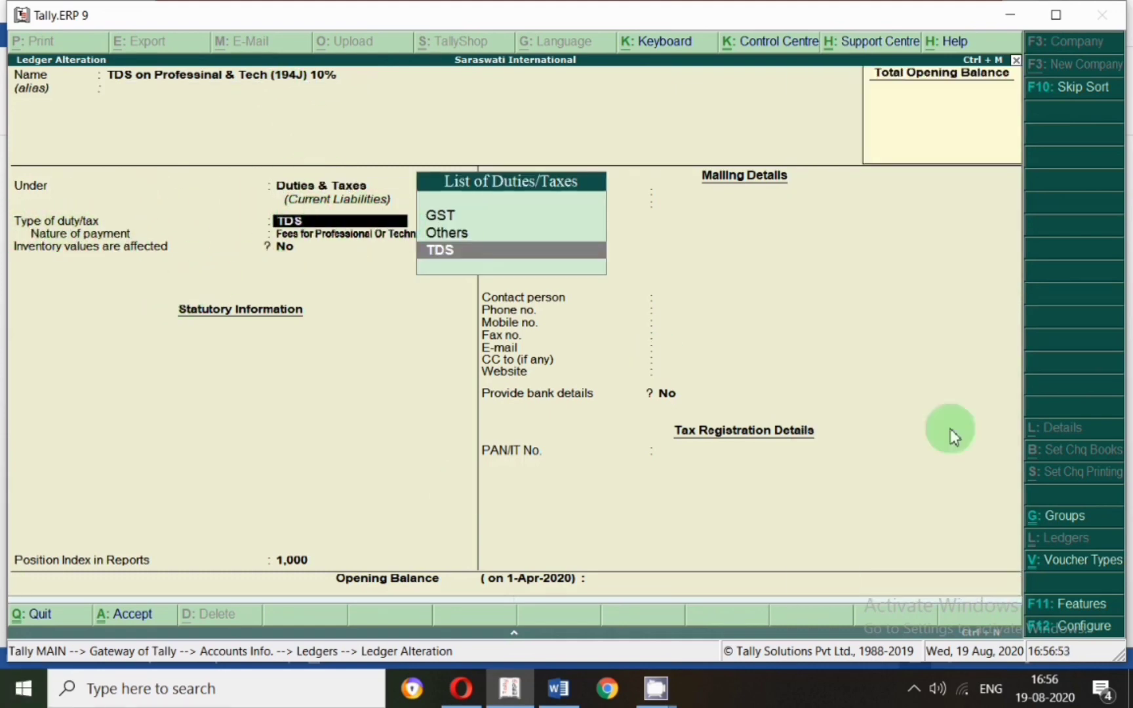
key(Return)
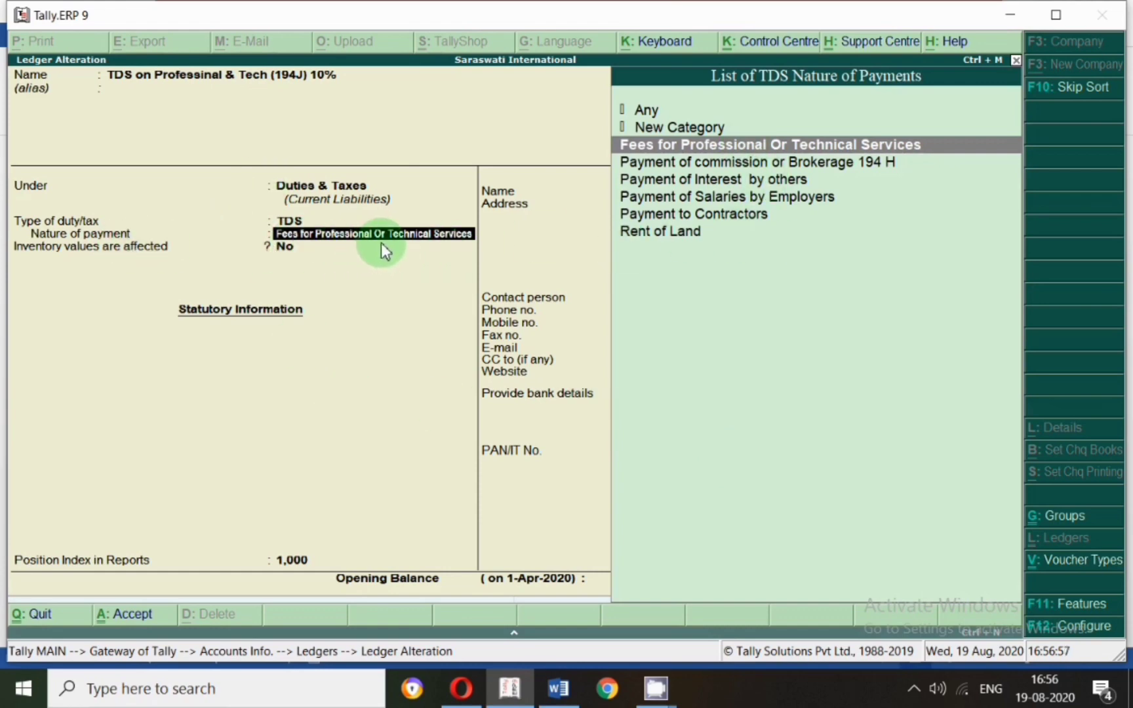
key(Return)
key(Return)
key(Return)
key(Return)
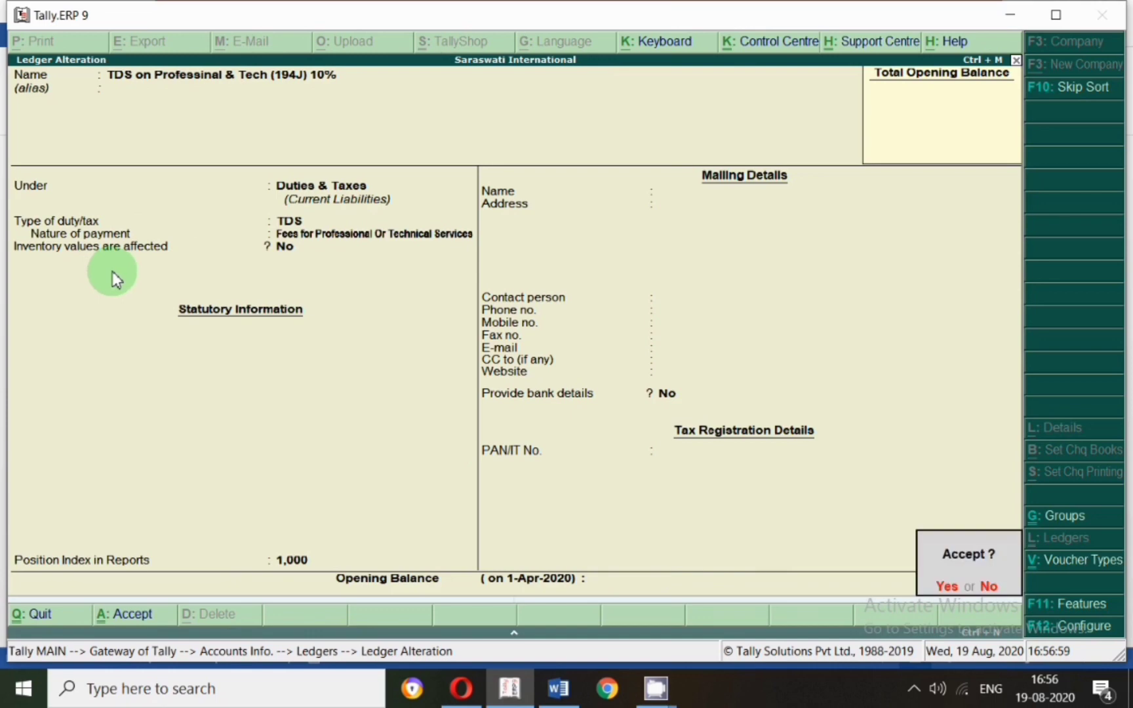
key(Escape)
key(Escape)
key(Escape)
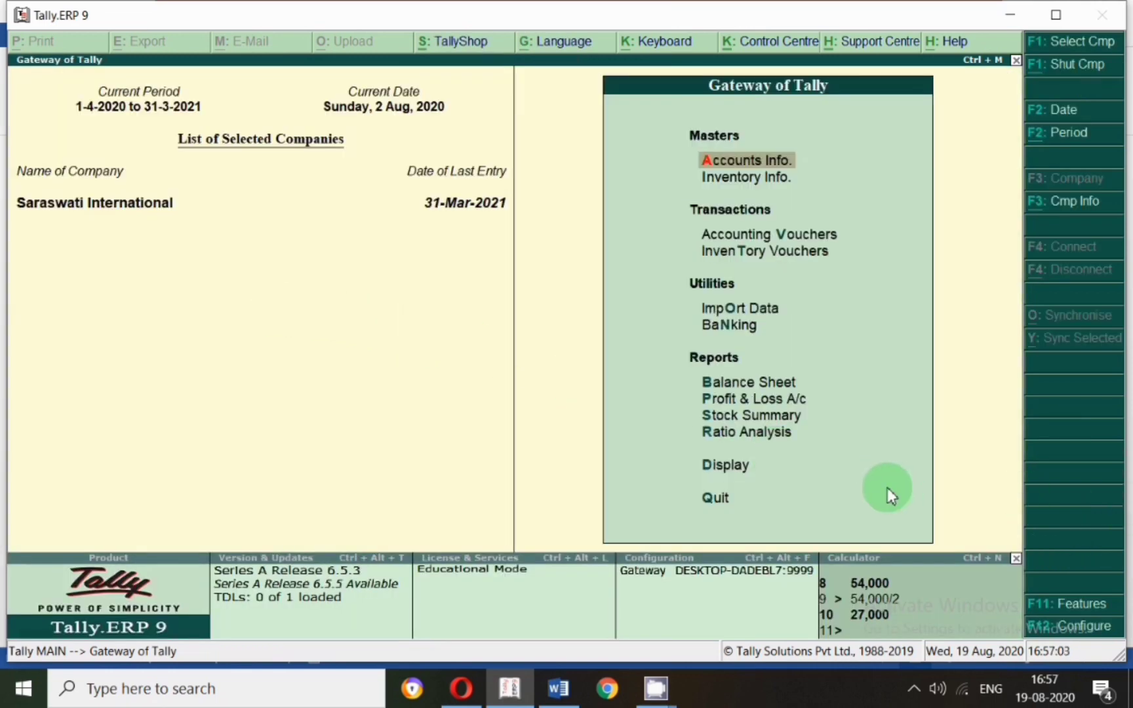
Open a new payment voucher, check the advance payment entry in the Word notes, and set the voucher date to 1-Jul-2020.
key(v)
click(558, 689)
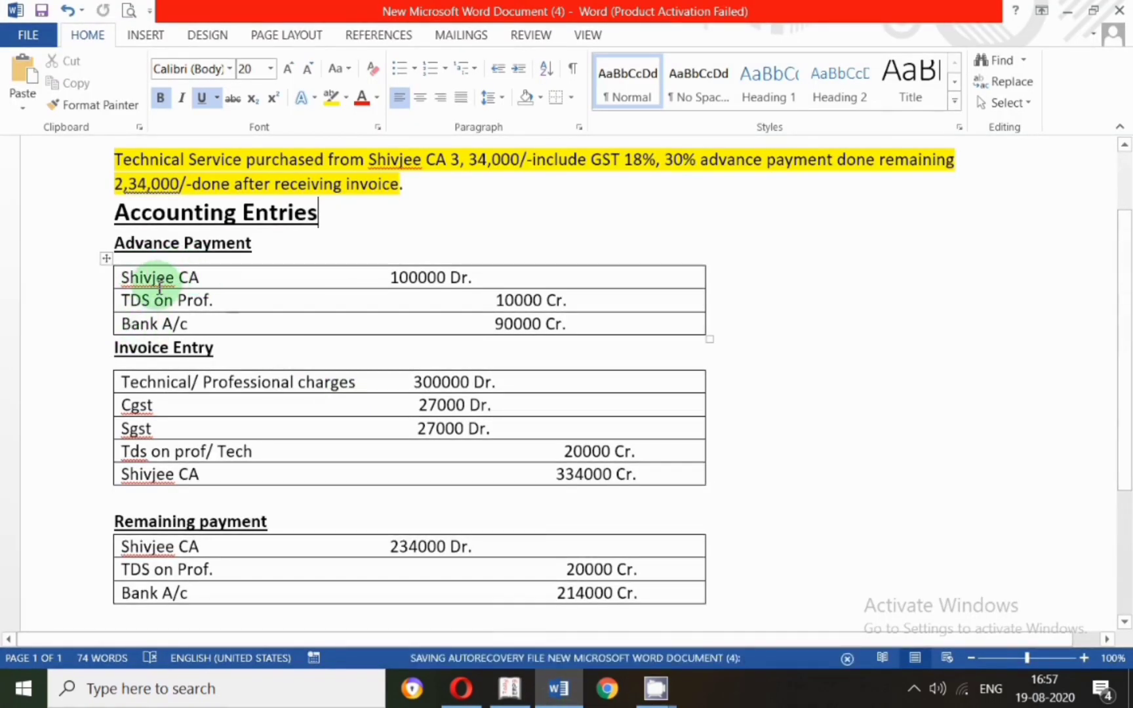
key(alt+Tab)
key(F2)
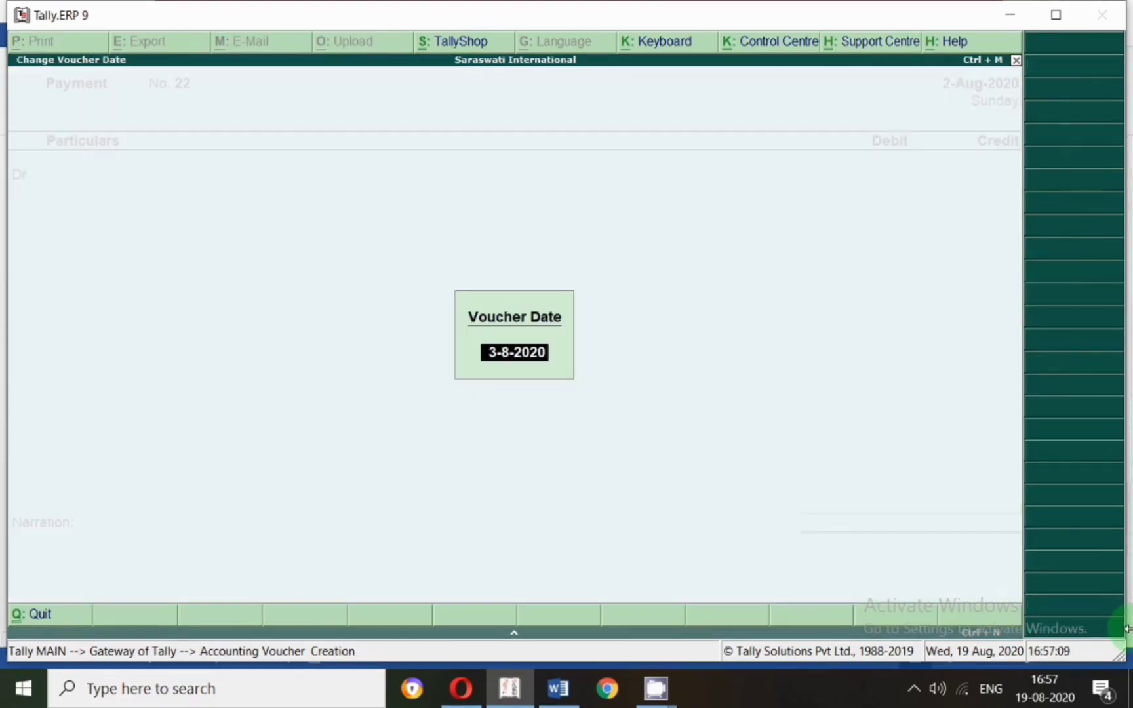
text(1-7)
key(Return)
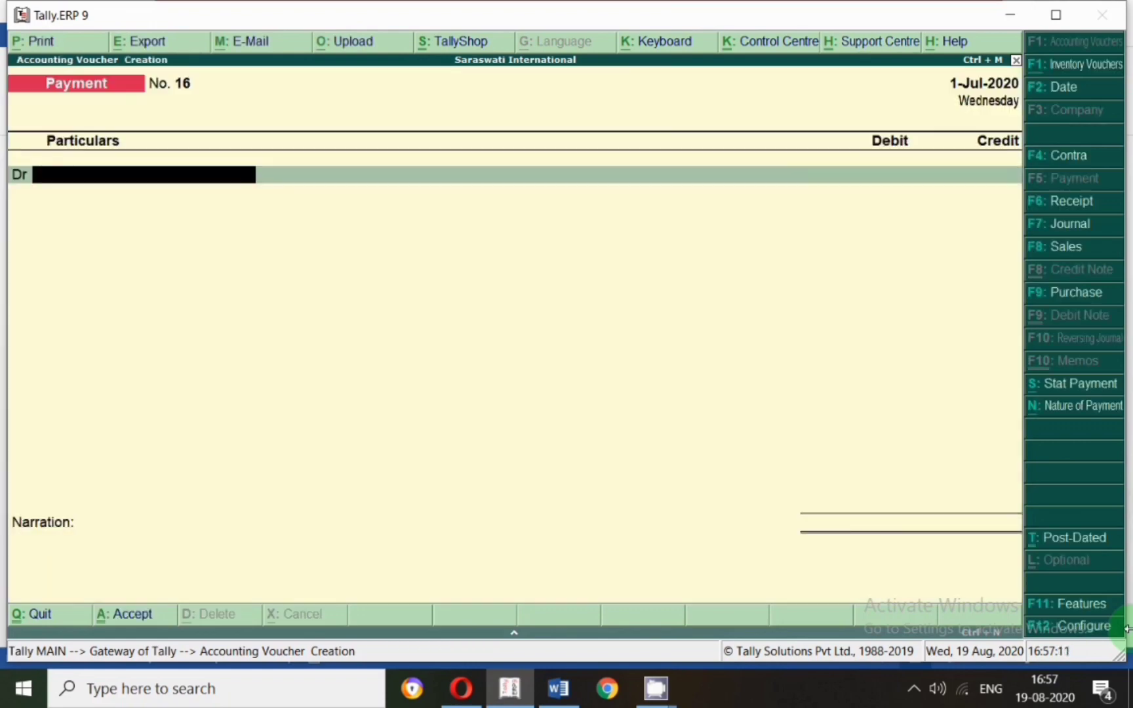
Debit the CA's party ledger with 100000, following the advance payment table in the Word notes.
text(Shiv)
key(Down)
key(Return)
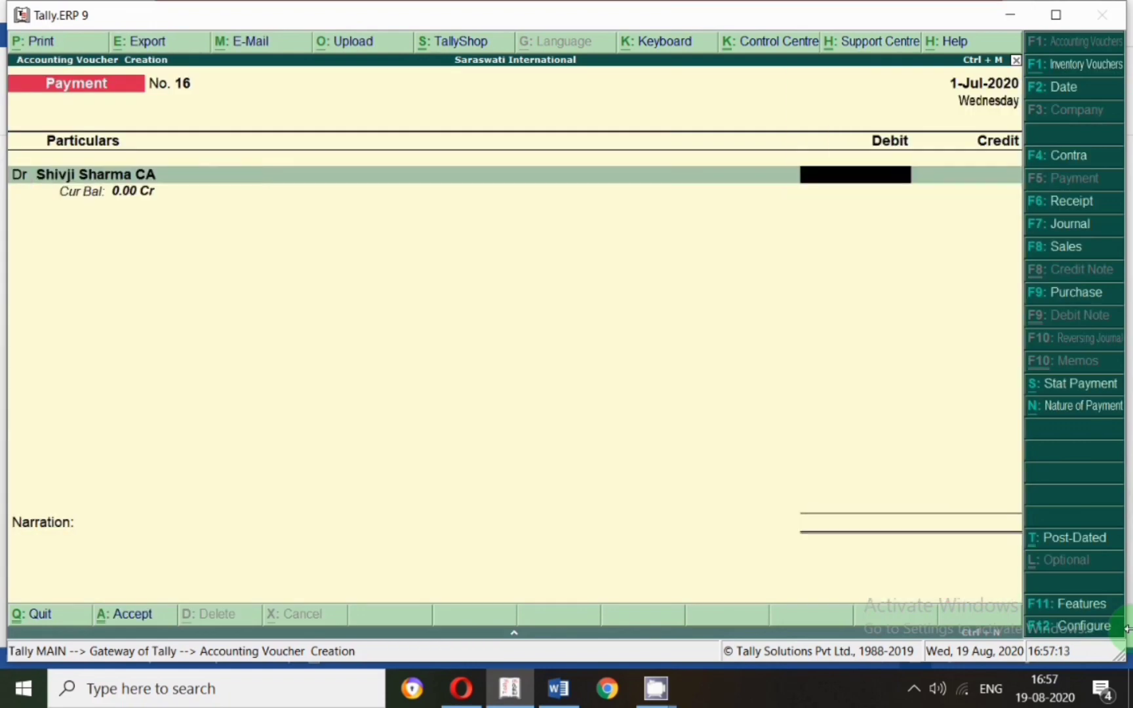
key(alt+Tab)
drag(190, 279, 560, 284)
key(alt+Tab)
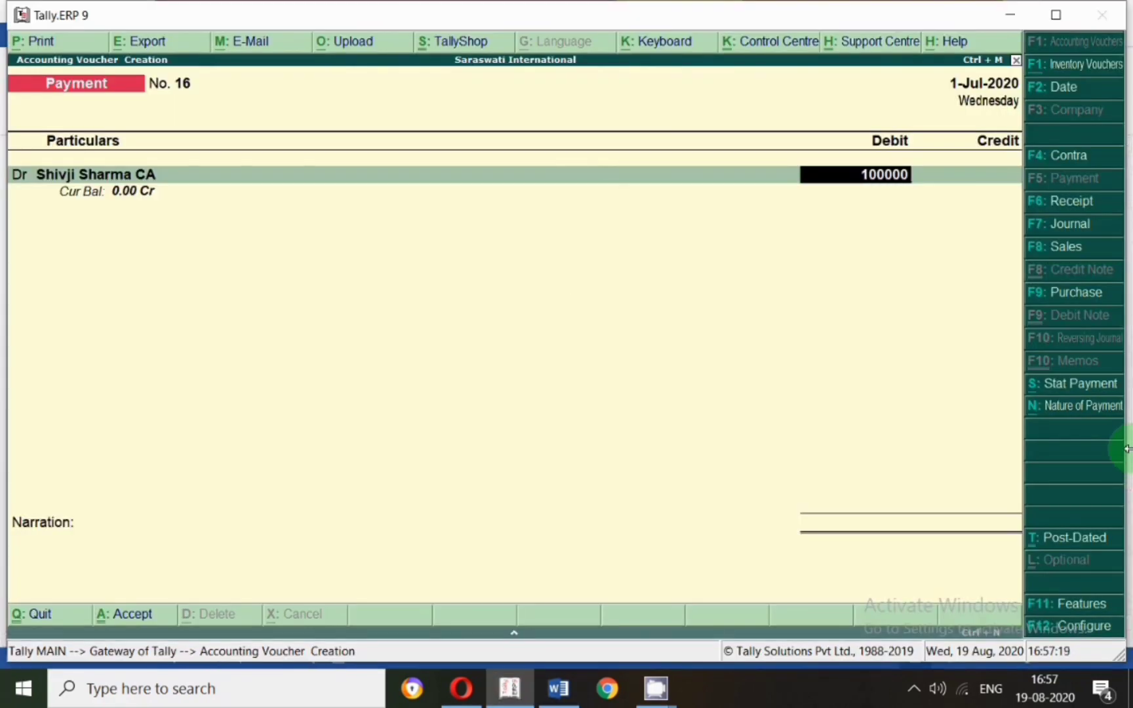
text(100000)
key(Return)
Allocate the full 1,00,000 debit bill-wise as an Advance with reference 16 and move on to the credit line.
key(Up)
key(Up)
key(Up)
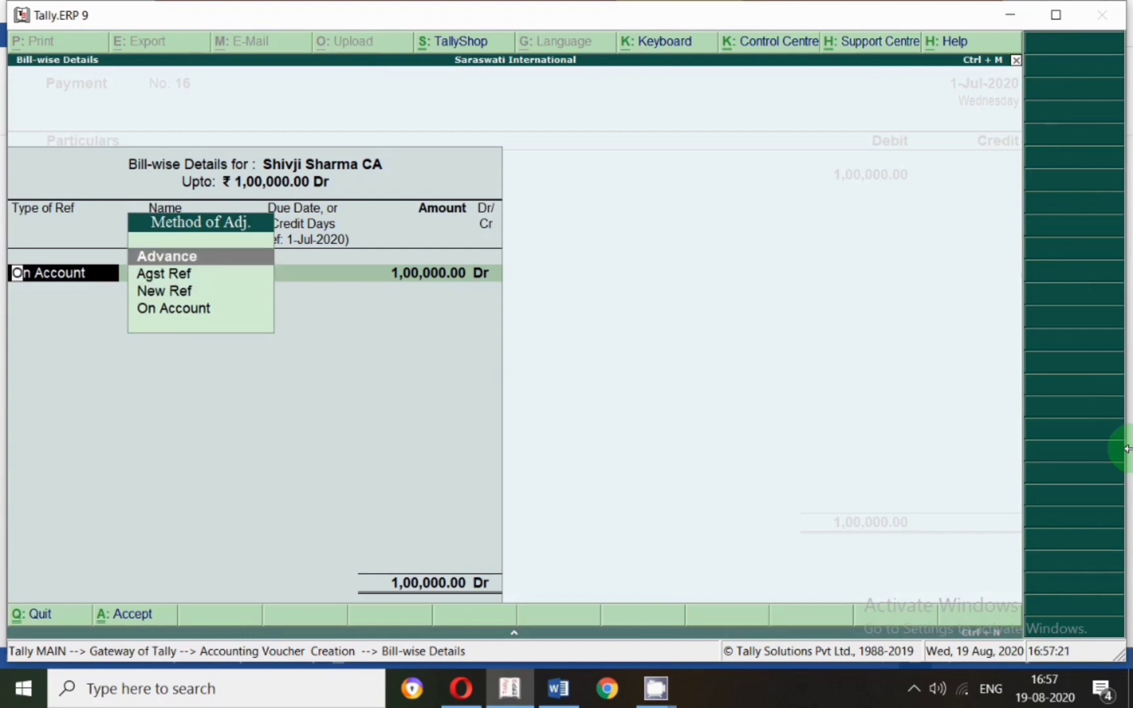
key(Return)
key(Return)
key(Return)
key(Return)
key(Return)
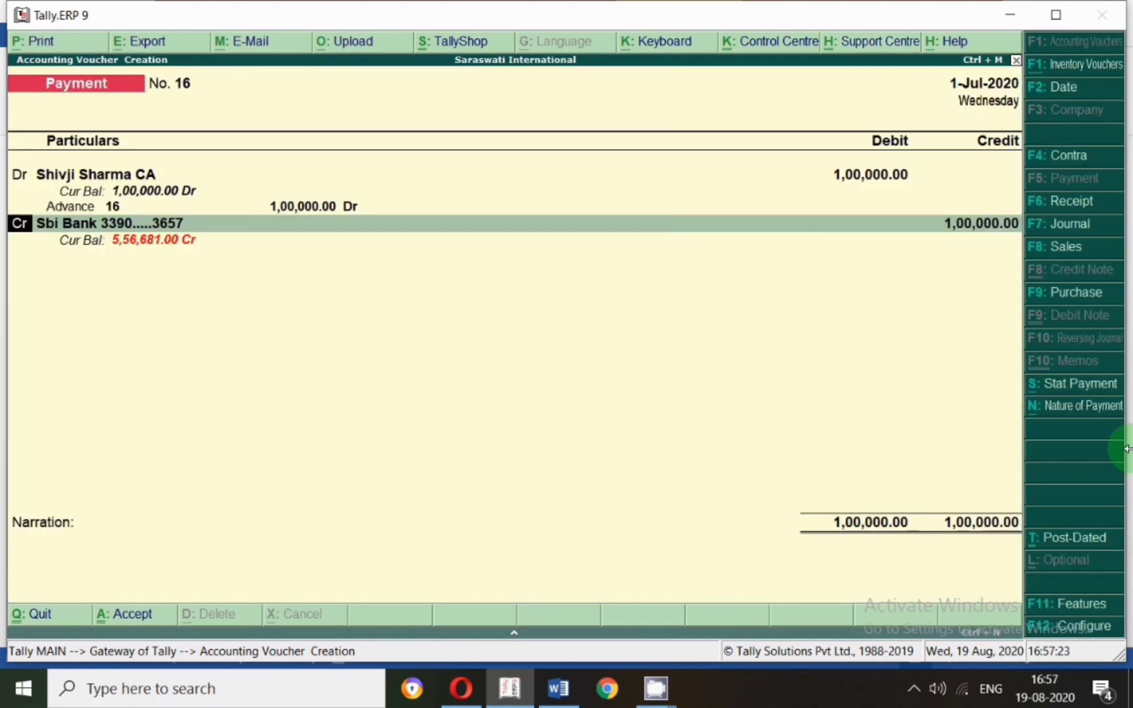
Credit TDS on Professinal & Tech (194J) 10% with 10,000 in the payment voucher.
text(Tds)
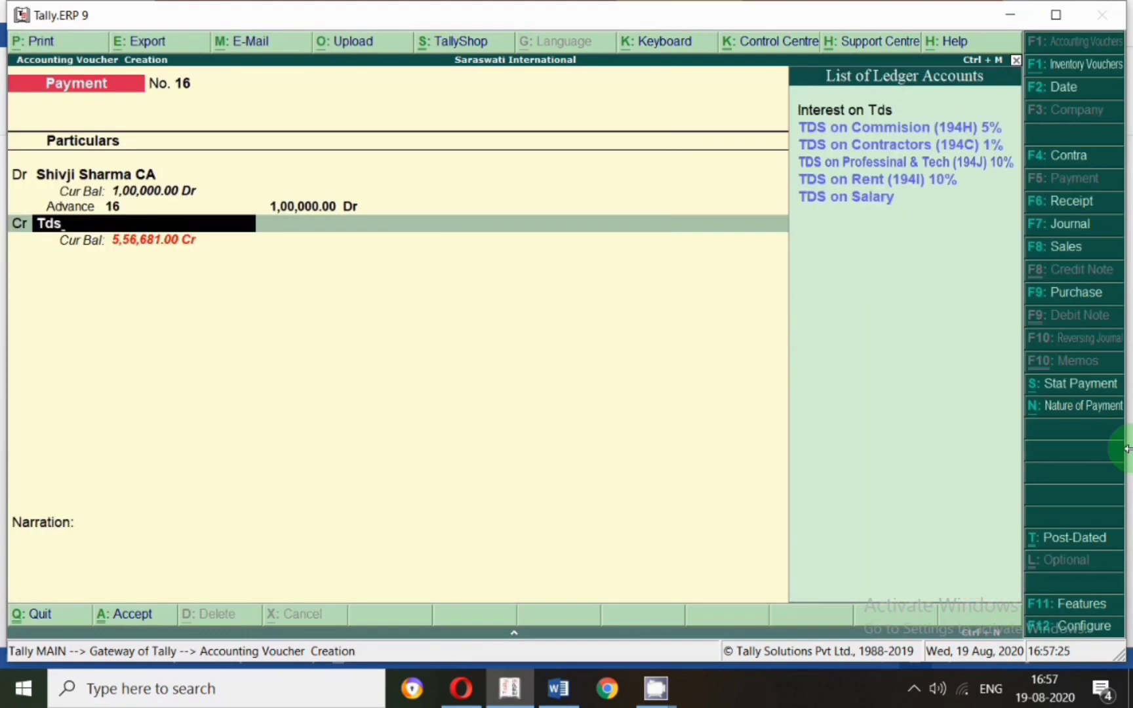
key(Down)
key(Down)
key(Down)
key(Return)
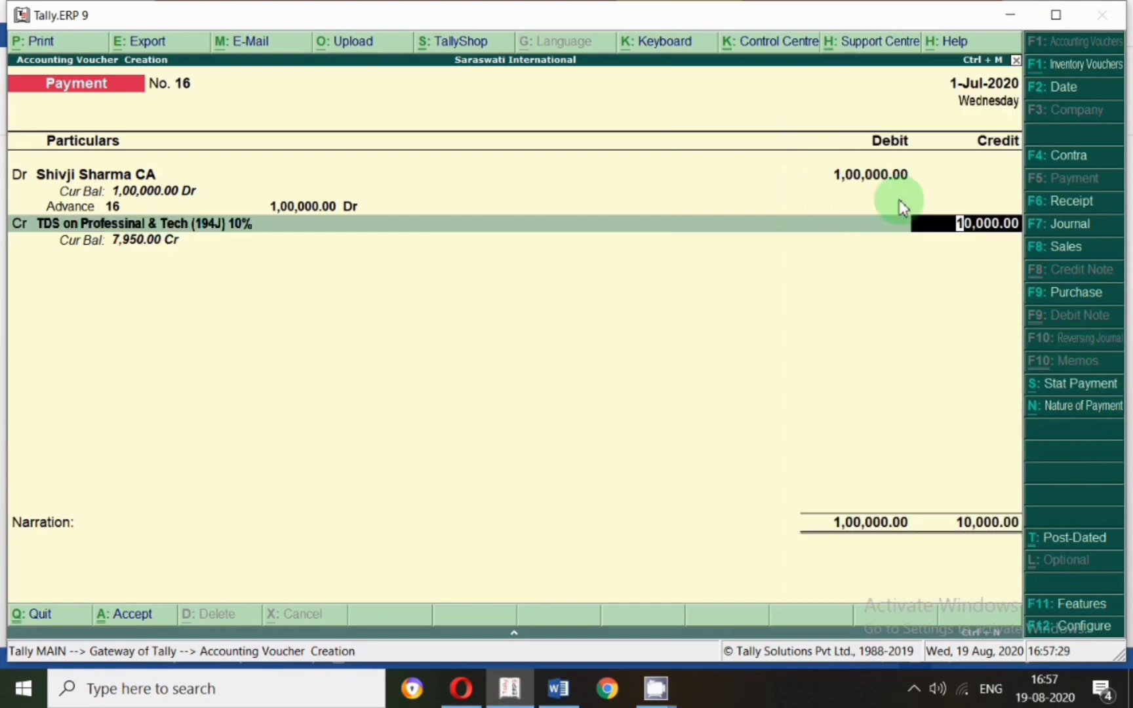
key(Return)
Credit the SBI bank ledger with the remaining 90,000 and save the payment voucher.
key(Return)
key(Return)
key(Return)
key(Return)
key(Return)
key(Return)
key(Return)
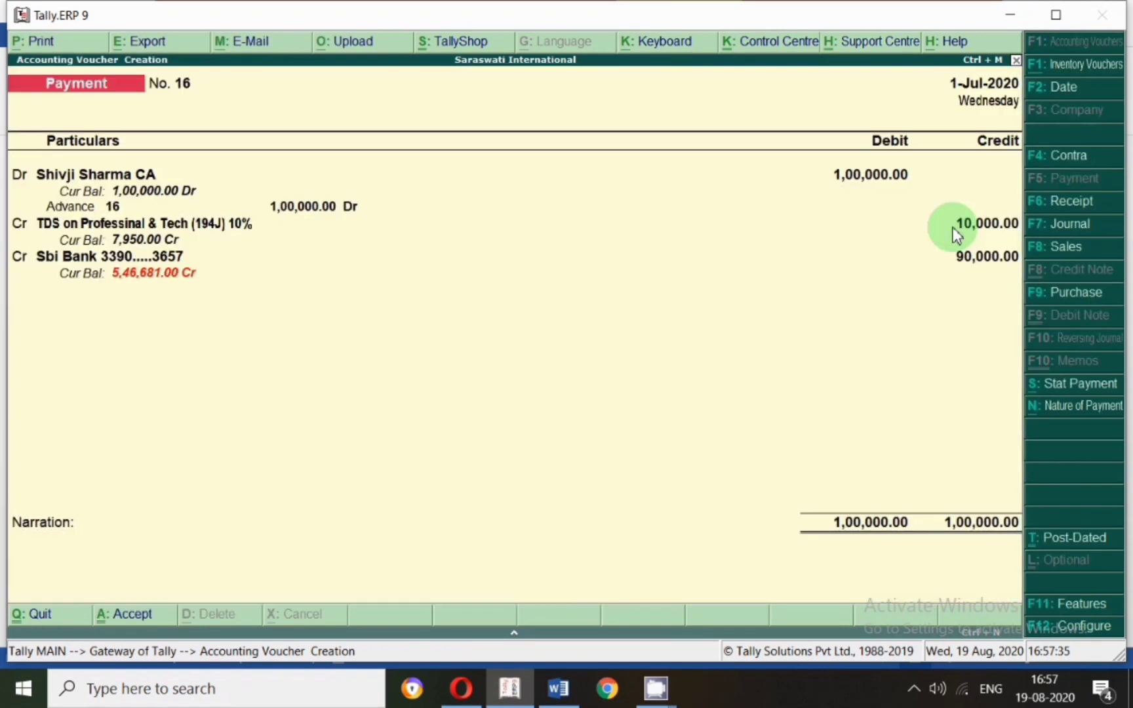
key(Return)
key(Return)
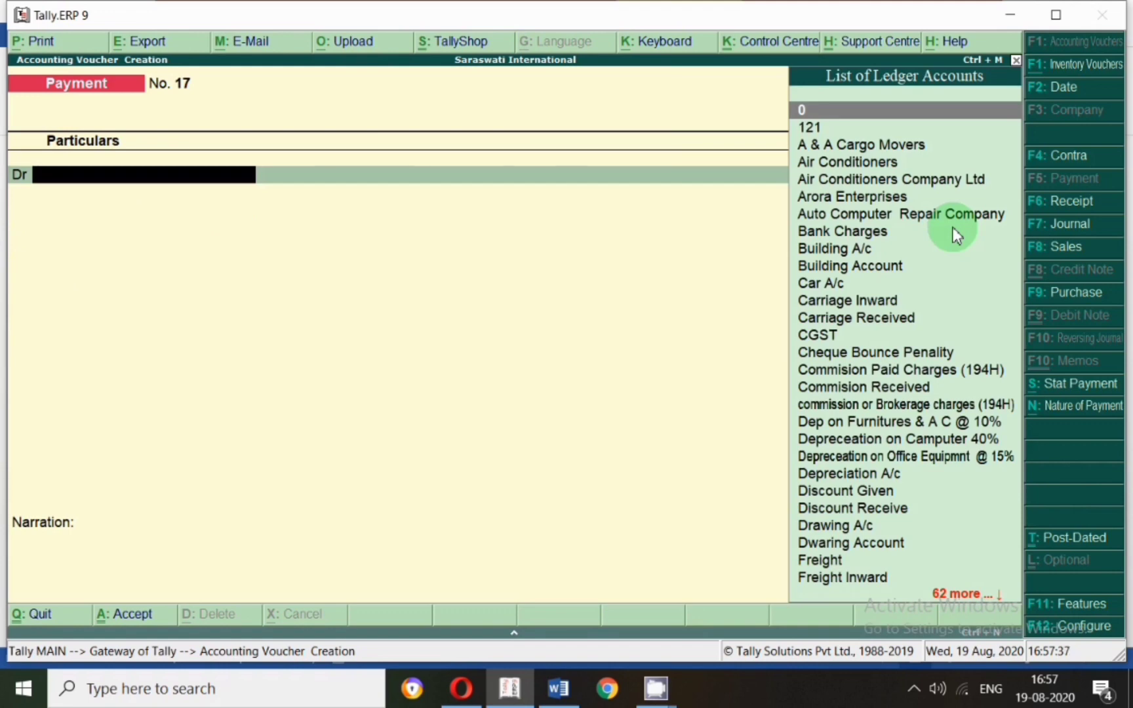
Check the invoice entry in the Word notes, set the voucher date to 1-Aug-2020 and switch to a purchase voucher.
key(alt+Tab)
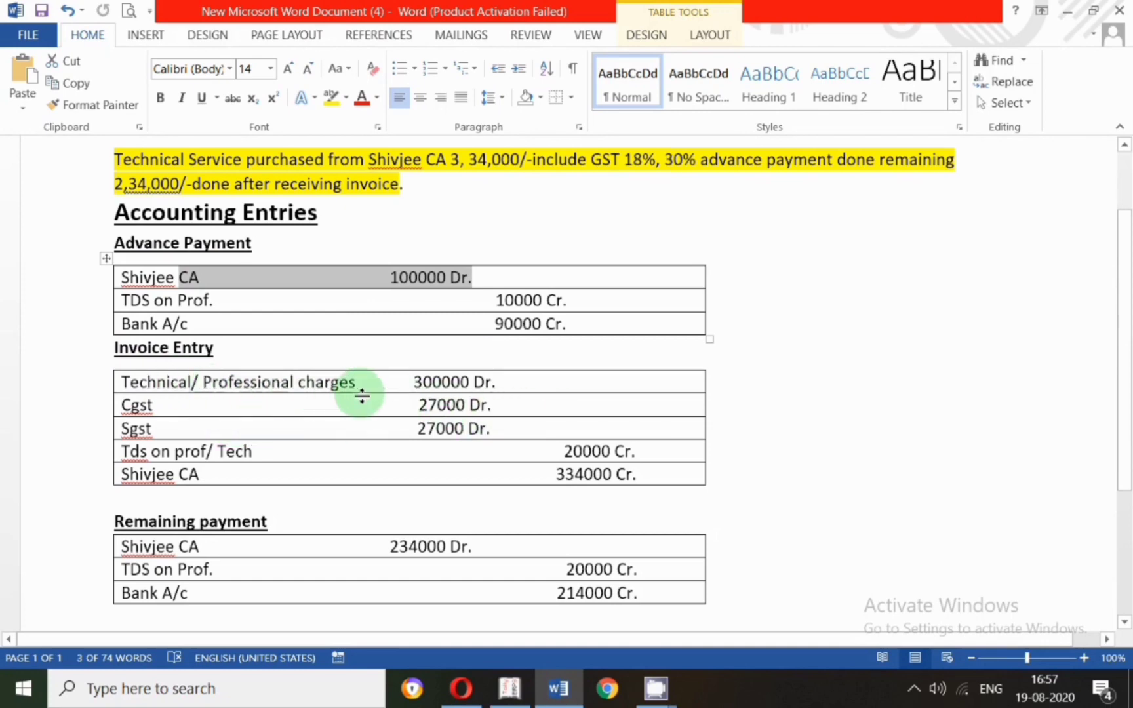
key(alt+Tab)
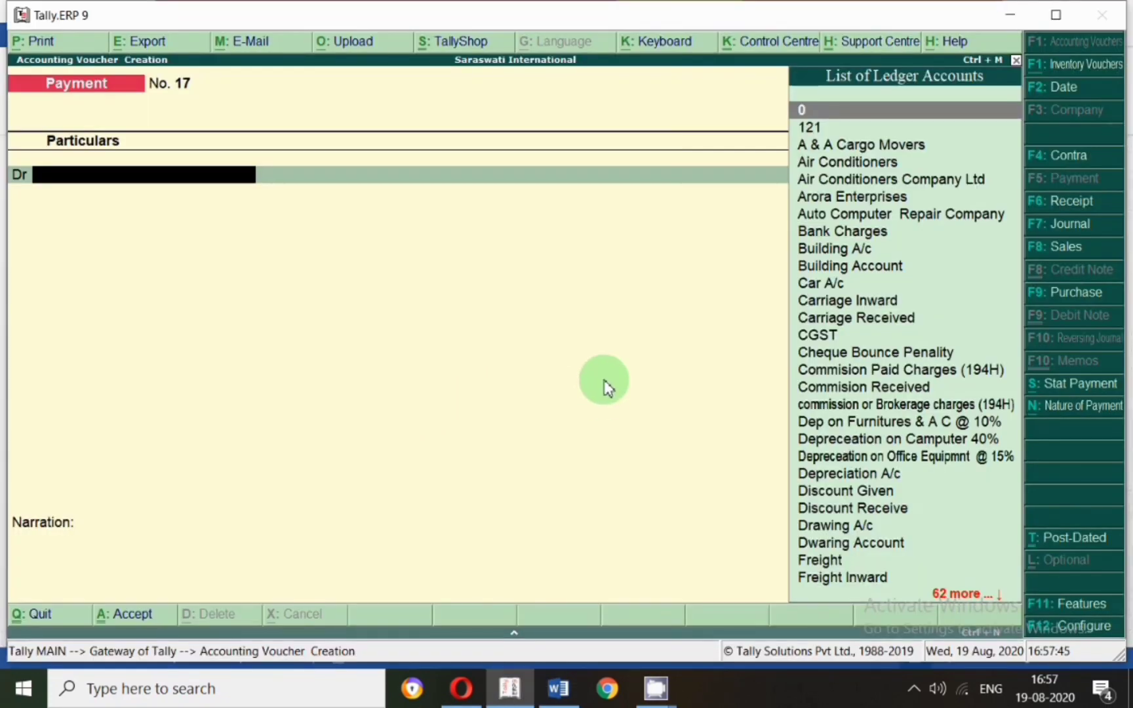
key(F2)
text(2)
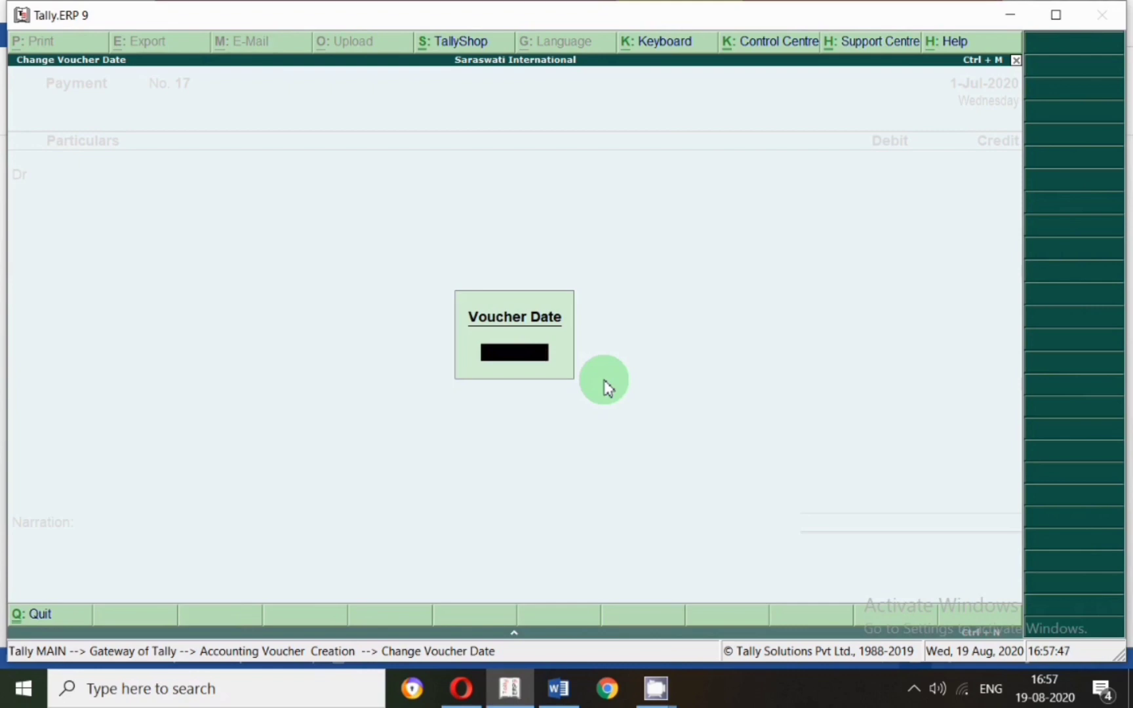
text(.8)
key(Return)
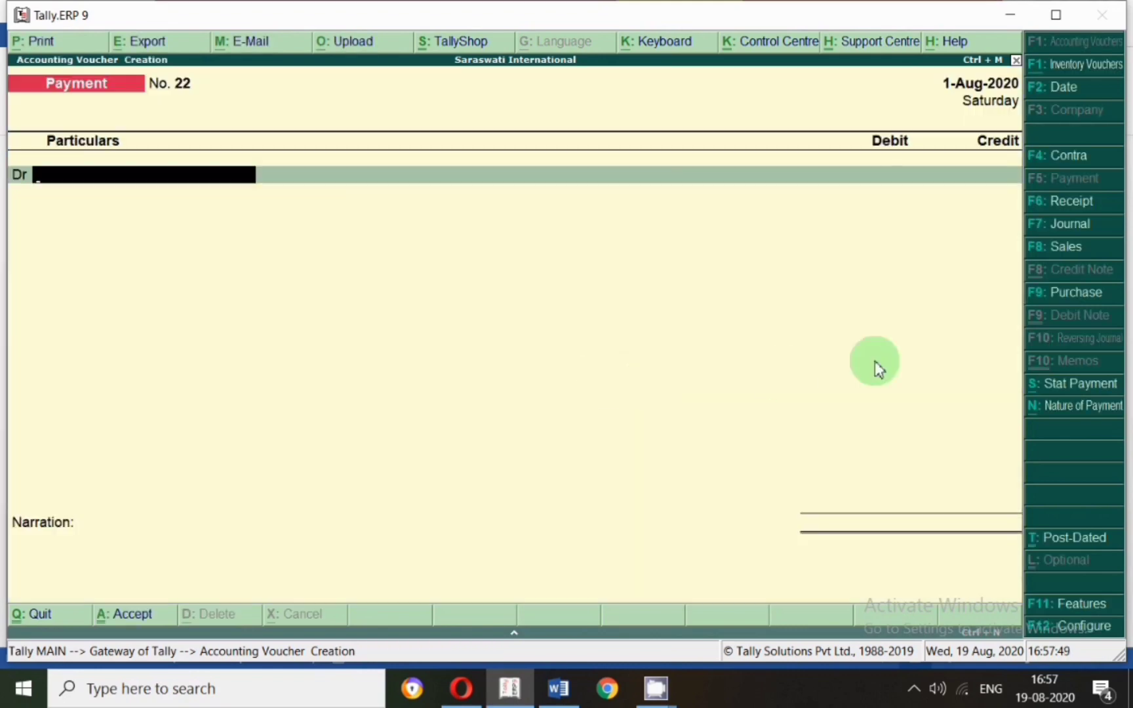
click(1072, 293)
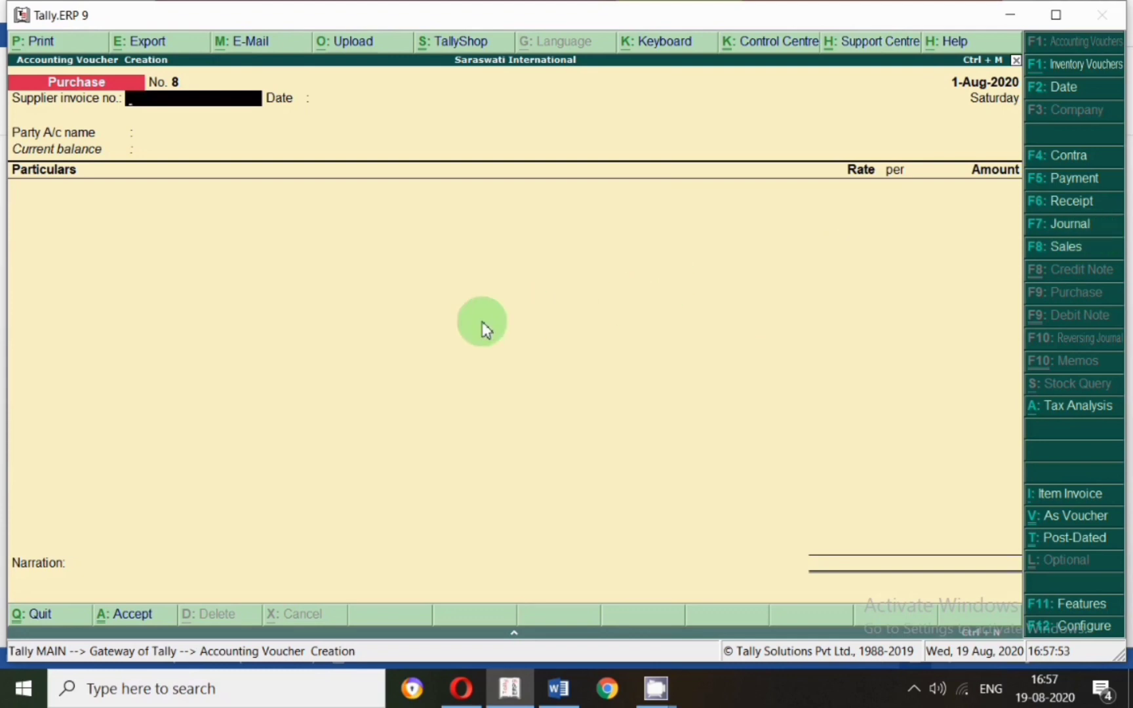
Leave the supplier invoice number blank, select the CA's ledger as the party account and accept the supplier's details.
key(Return)
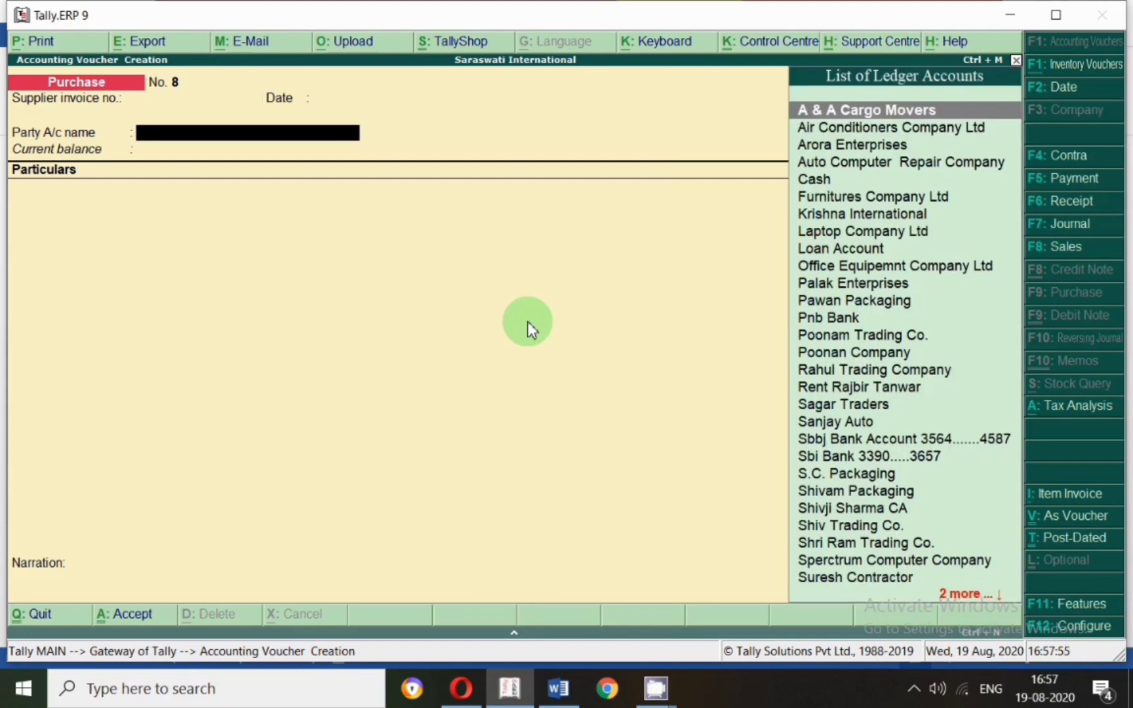
text(Shi)
key(Down)
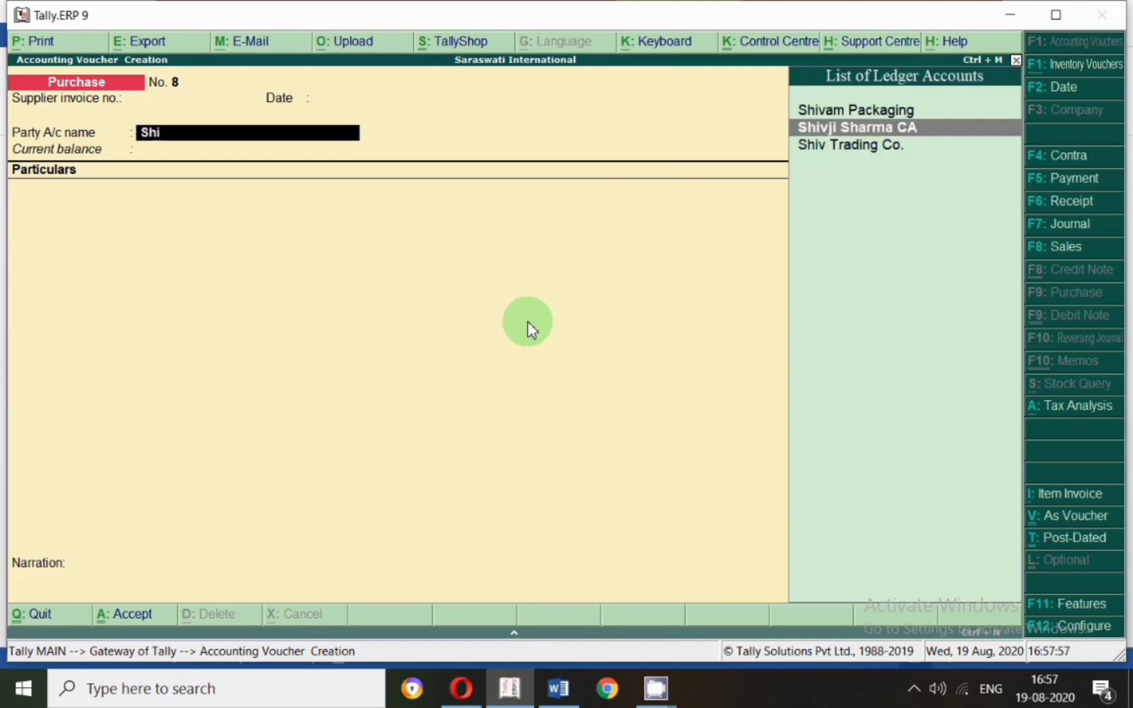
key(Return)
key(Return)
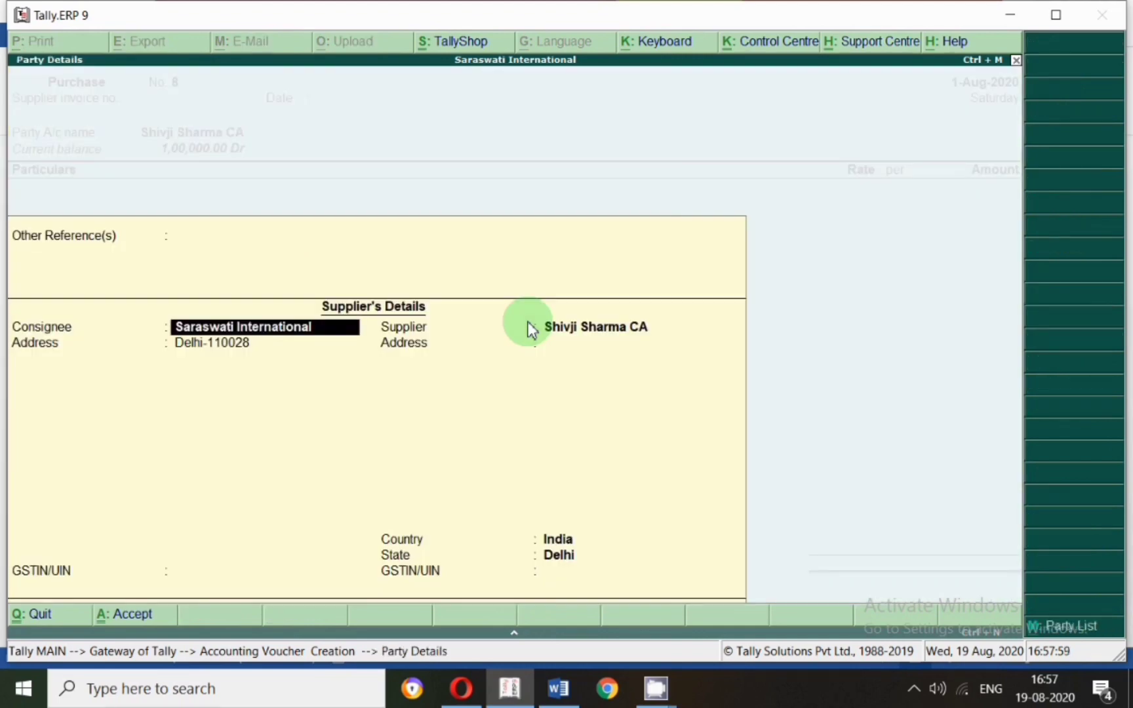
text(Shi)
key(Down)
key(Return)
key(Return)
key(Return)
key(Return)
key(Return)
key(Return)
Add Professional / Technical Charges (194J) with an amount of 300000, as listed in the Word notes' invoice entry.
key(alt+Tab)
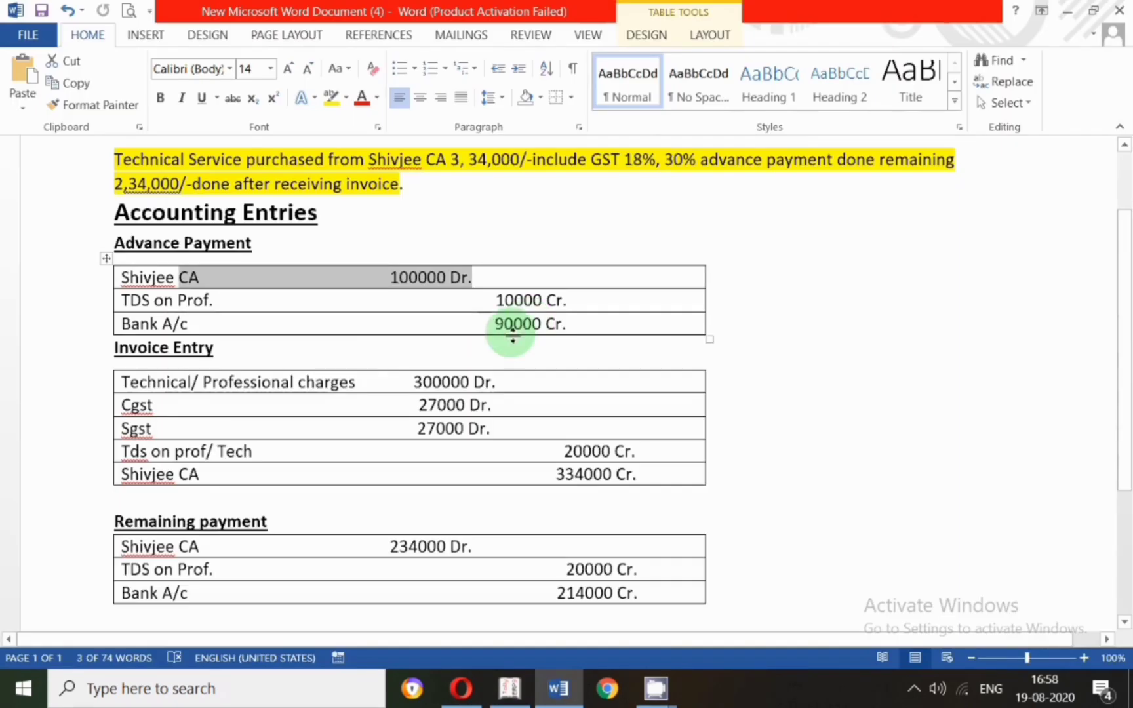
drag(420, 385, 594, 375)
key(alt+Tab)
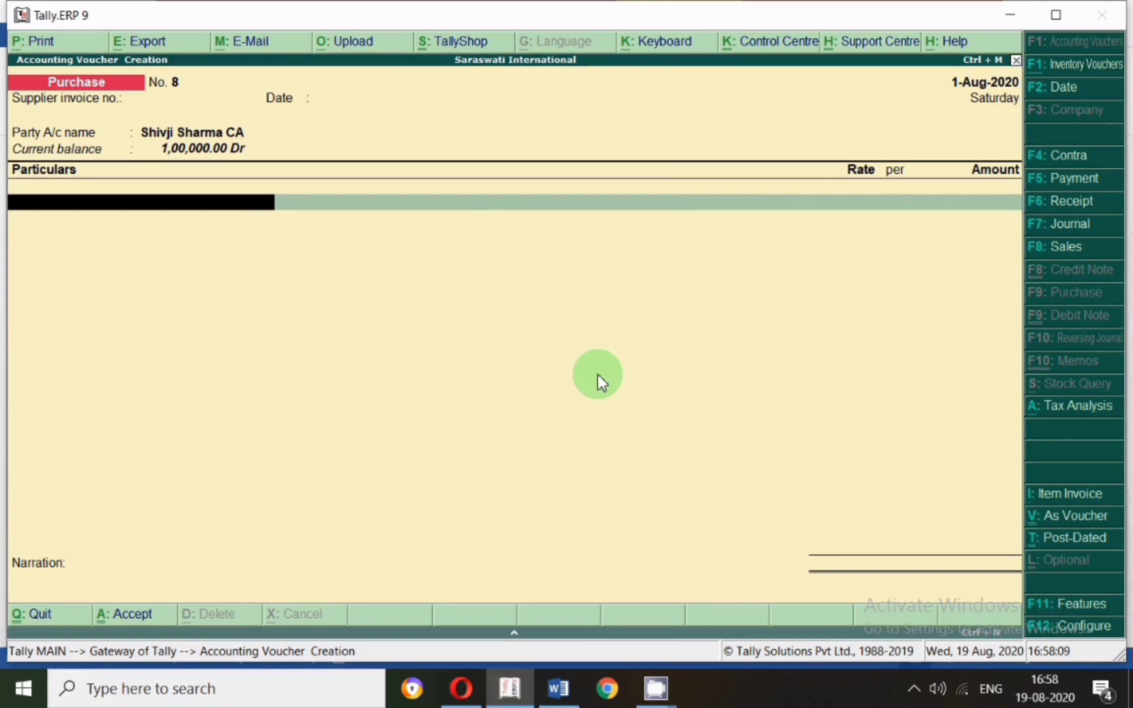
text(Pro)
key(Return)
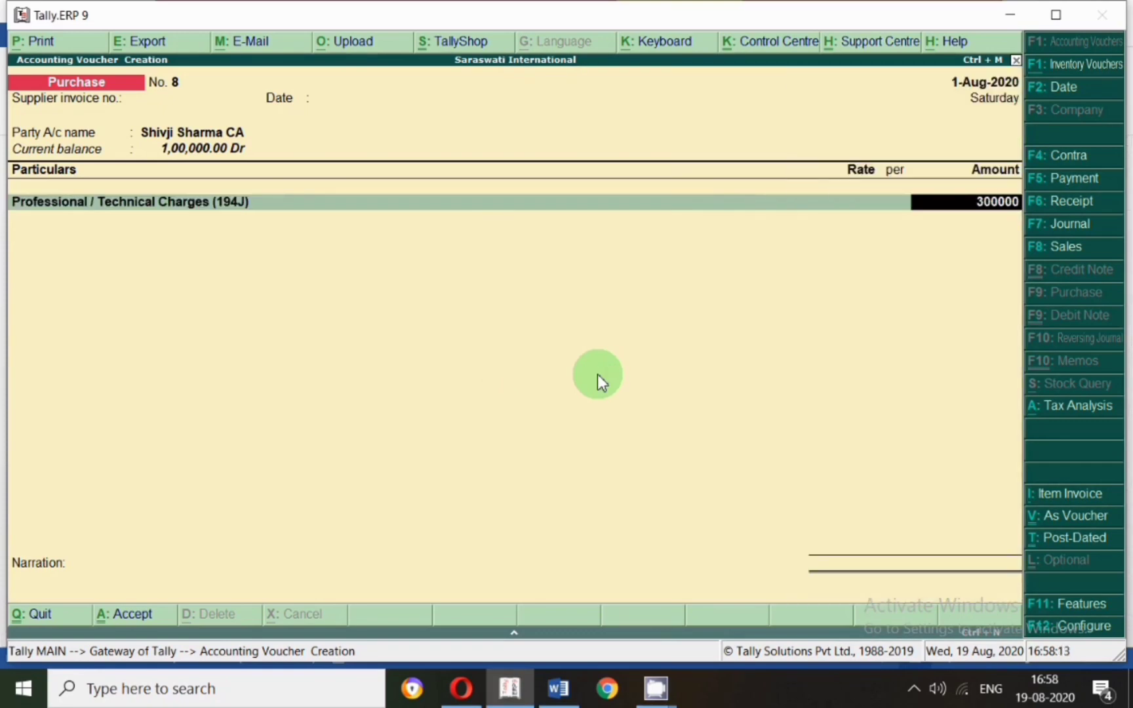
key(Return)
Check the tax amounts in the Word notes and add the CGST and SGST ledgers at 27,000 each.
key(alt+Tab)
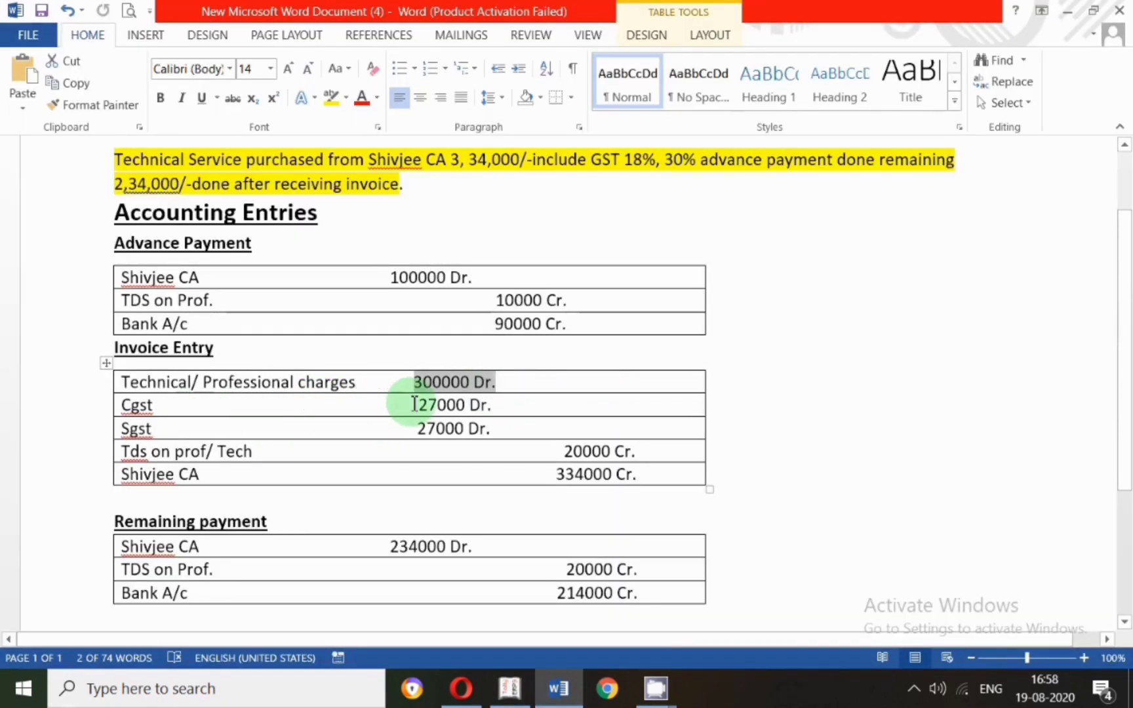
drag(412, 404, 492, 403)
drag(409, 428, 476, 428)
key(alt+Tab)
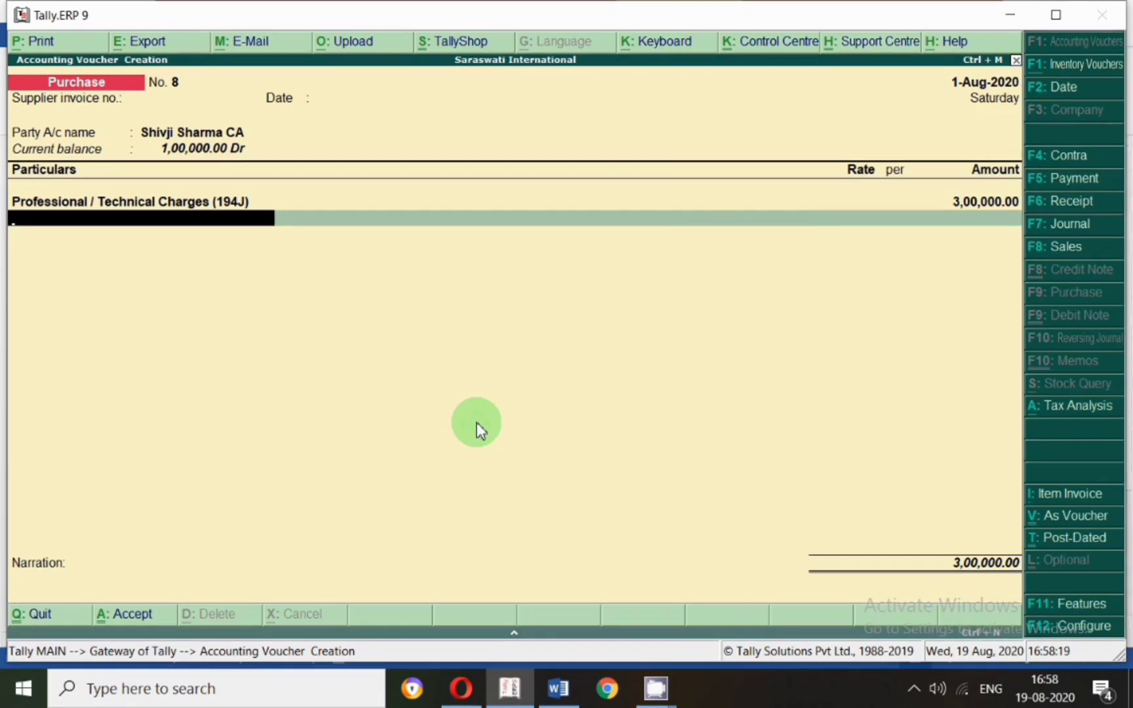
text(Cg)
key(Return)
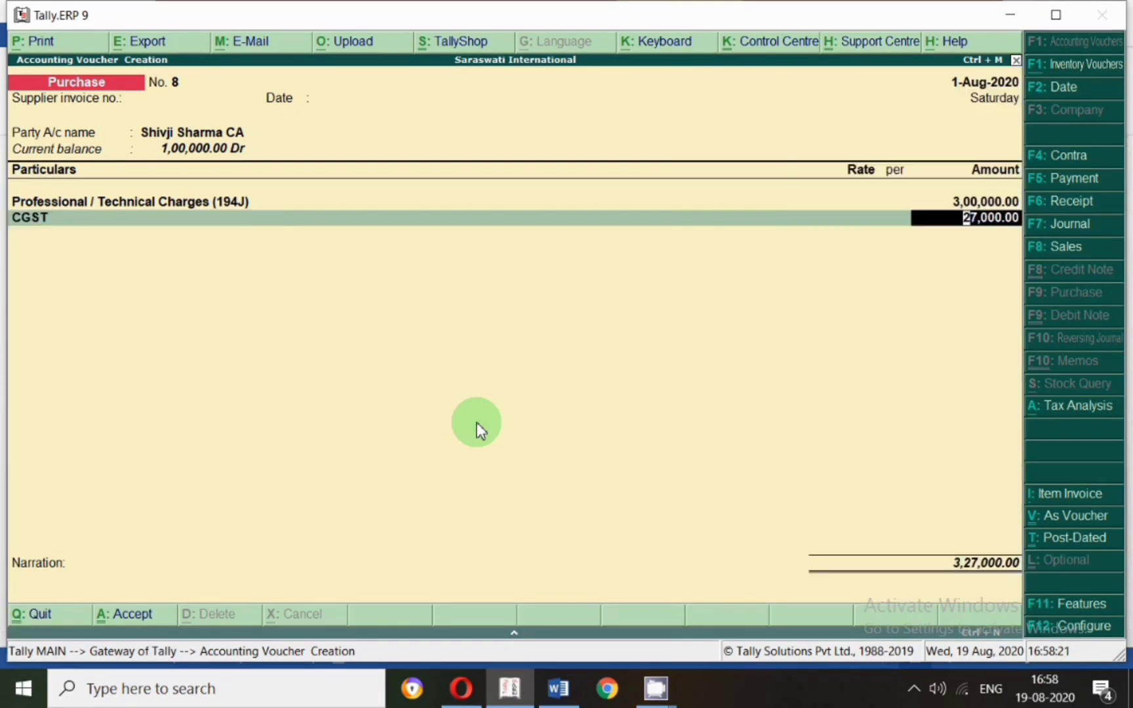
key(Return)
text(Sg)
key(Return)
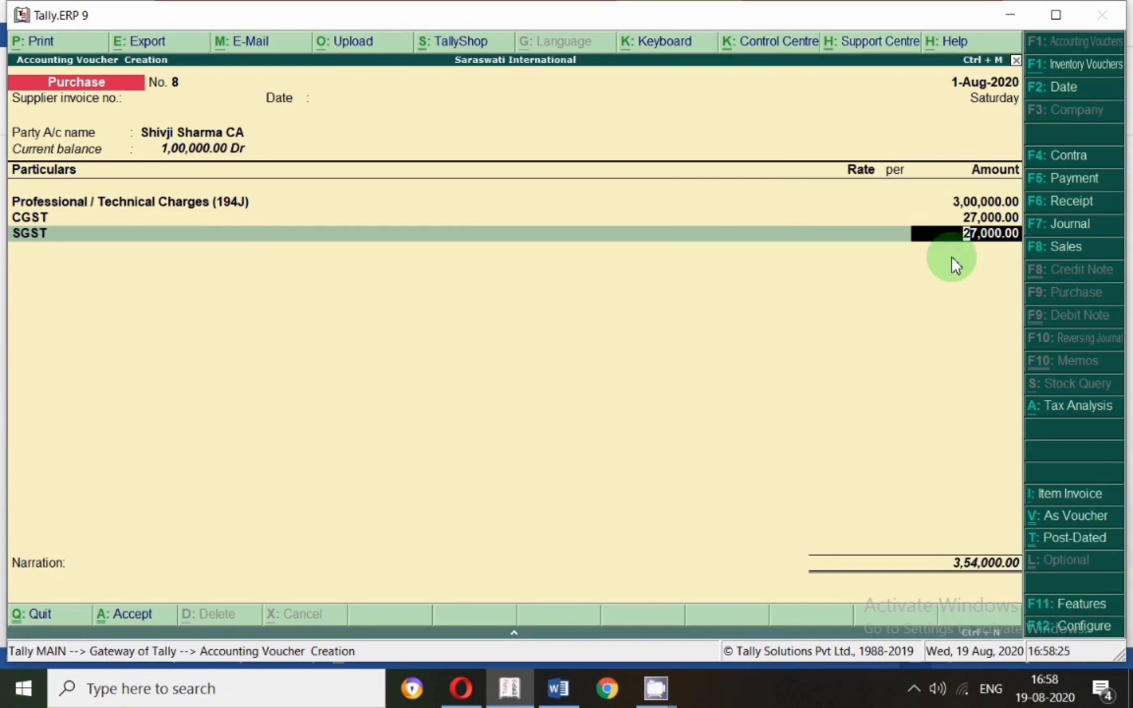
Verify the GST amounts in the calculator with 300000*18/100 divided by 2, and return to the purchase voucher.
key(ctrl+n)
text(0000)
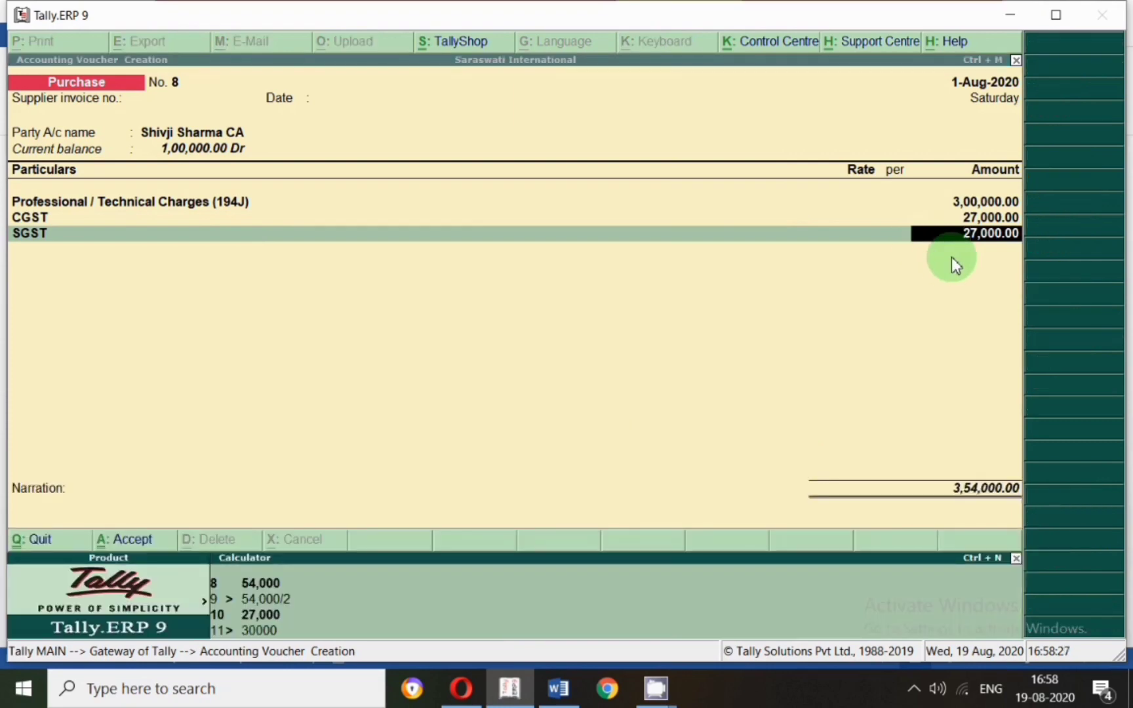
text(*18/100)
key(Return)
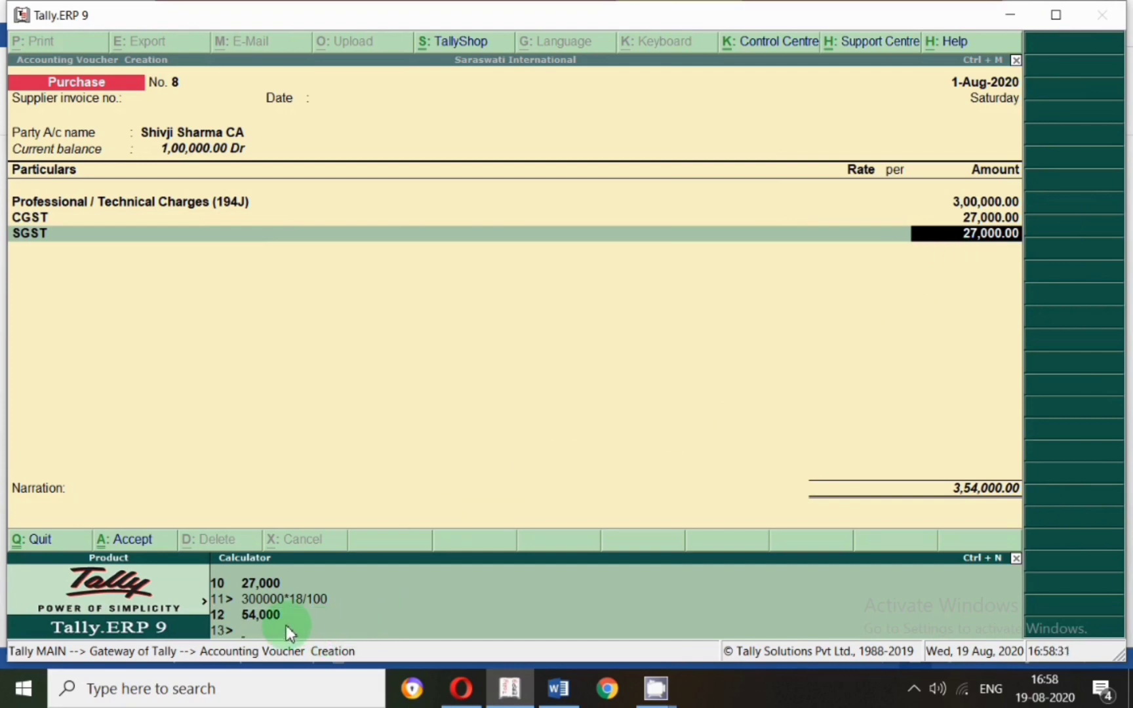
text(/2)
key(Return)
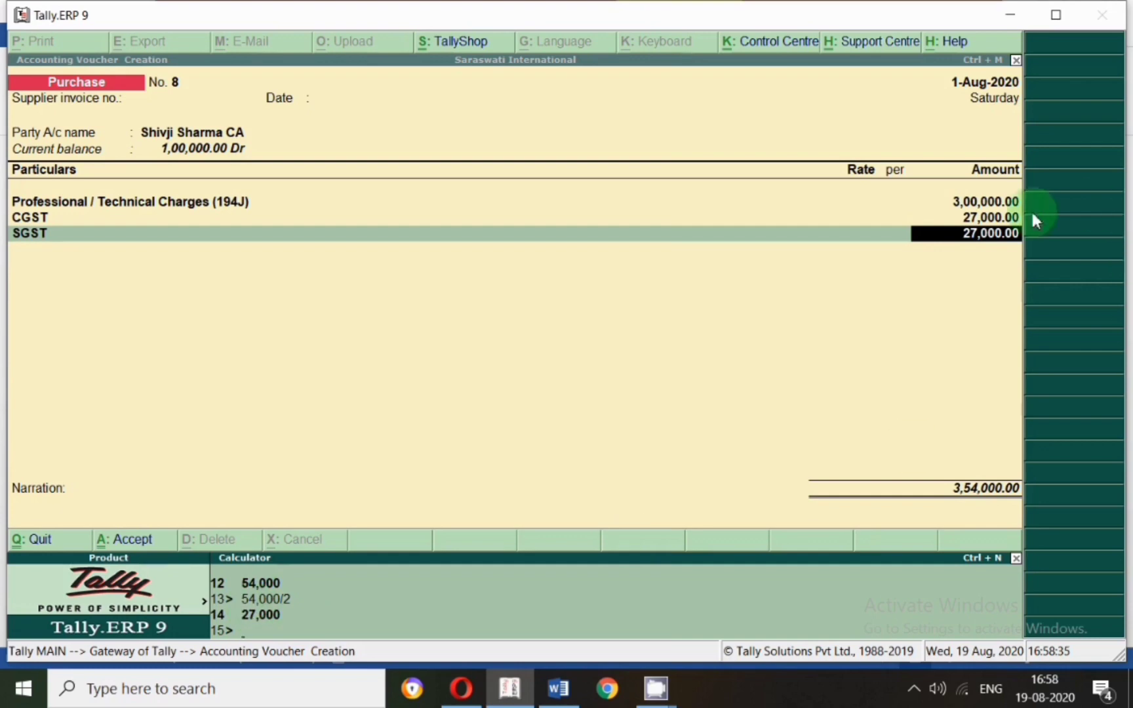
click(1013, 560)
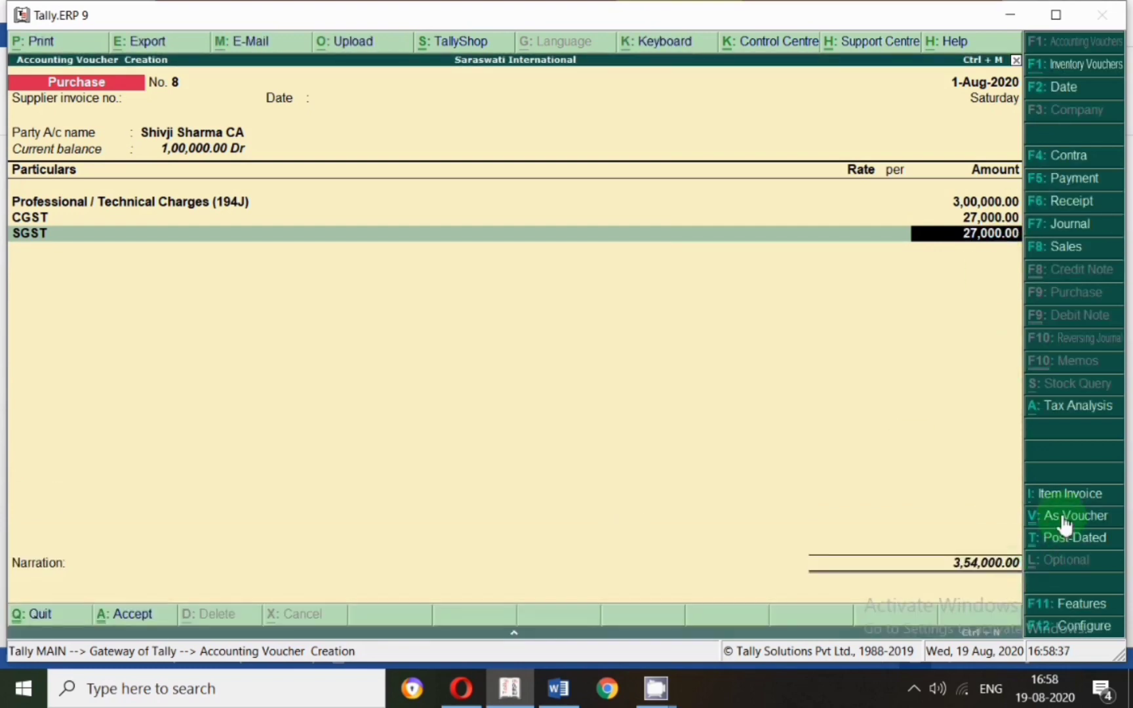
Accept the SGST amount and add the TDS on Professinal & Tech (194J) 10% ledger to the purchase.
key(Return)
text(Tds)
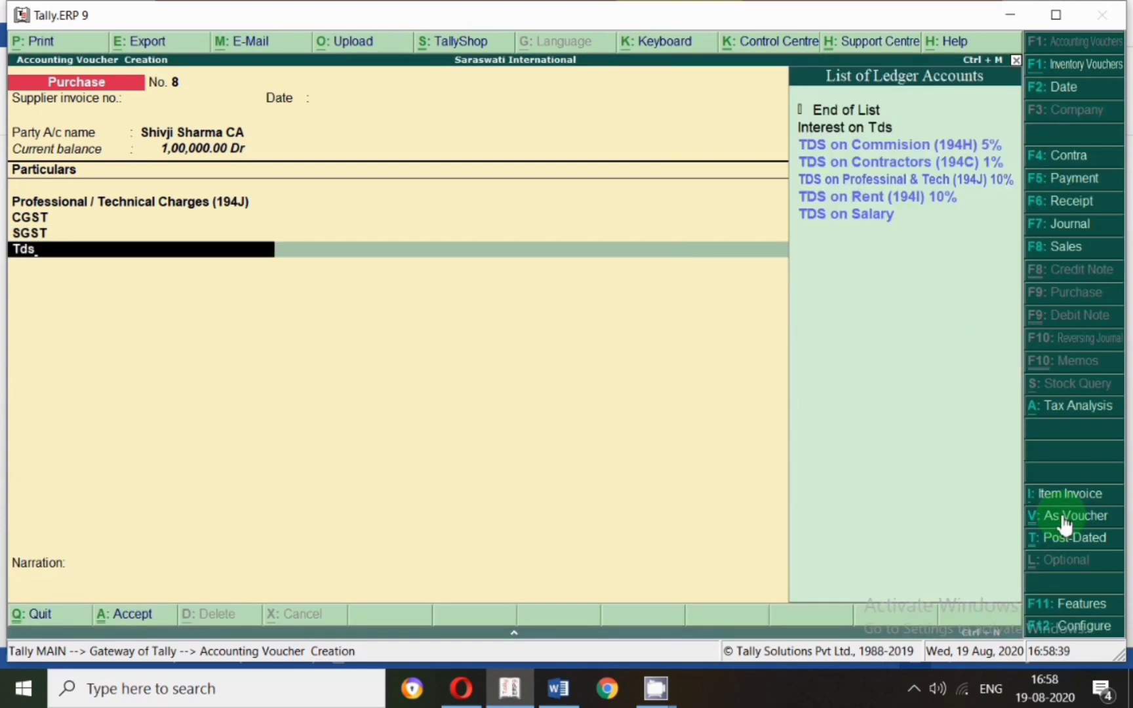
key(Down)
key(Down)
key(Return)
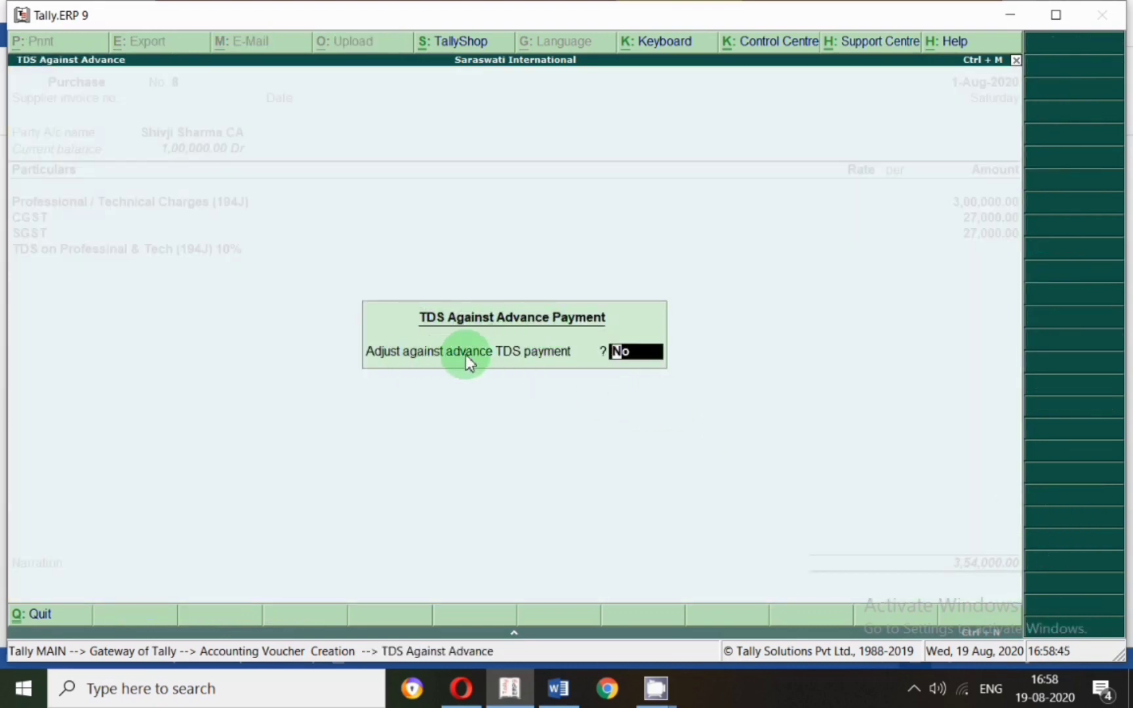
Adjust the purchase against the advance TDS payment with an Agst Ref to advance bill Pymt / 16 / 69.
text(y)
key(Return)
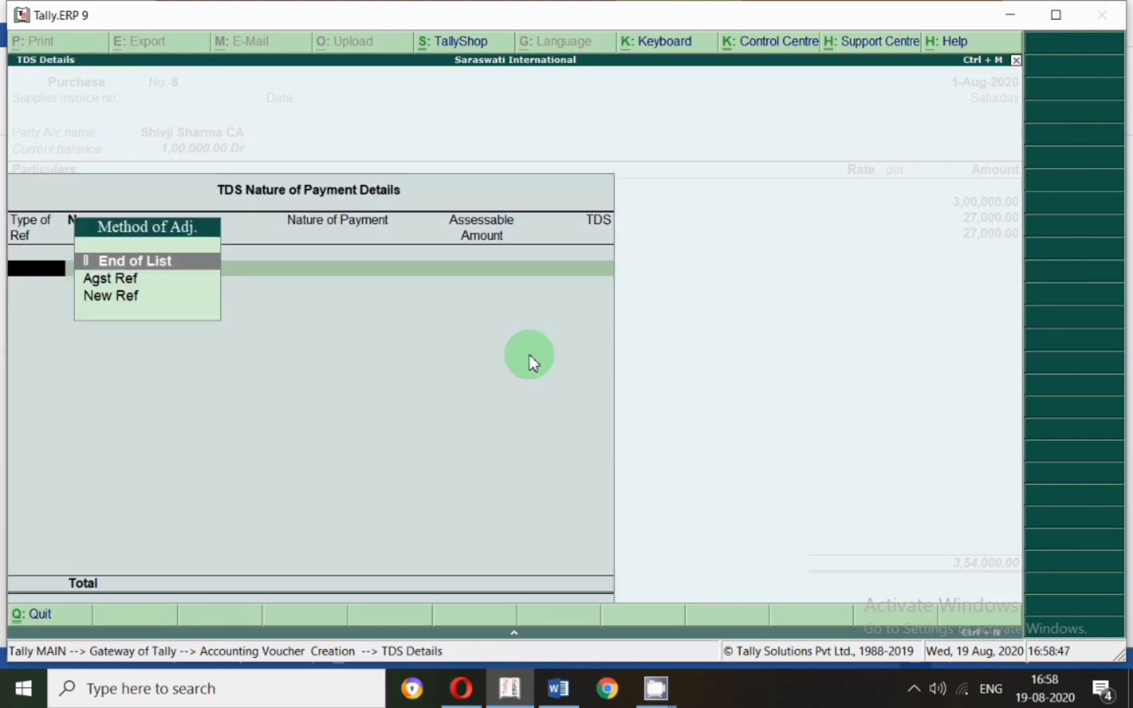
click(126, 281)
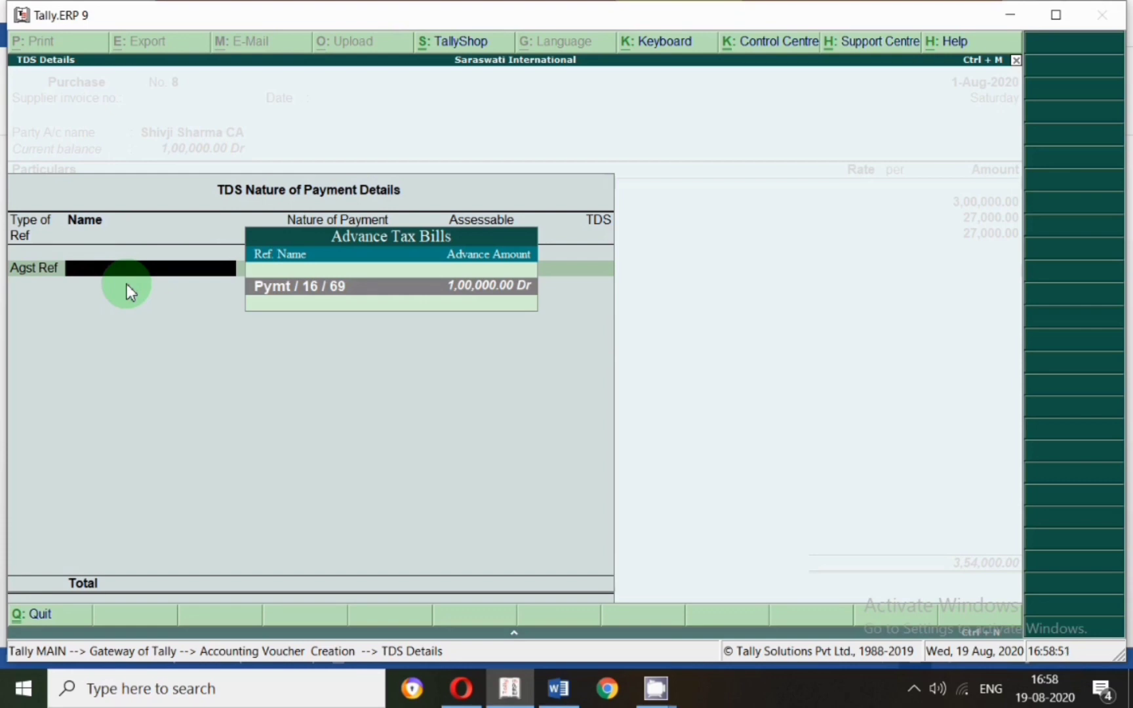
click(324, 286)
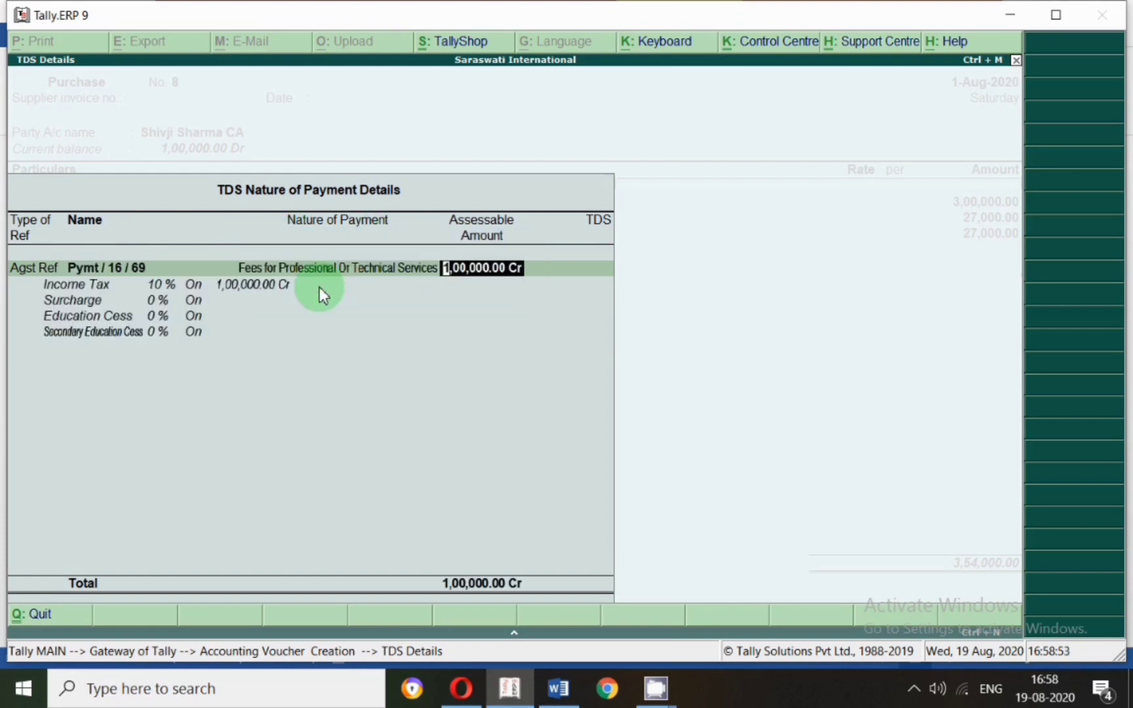
Complete the TDS details with 1,00,000 against the advance and a New Ref Purc/8 for the remaining 2,00,000.
key(Return)
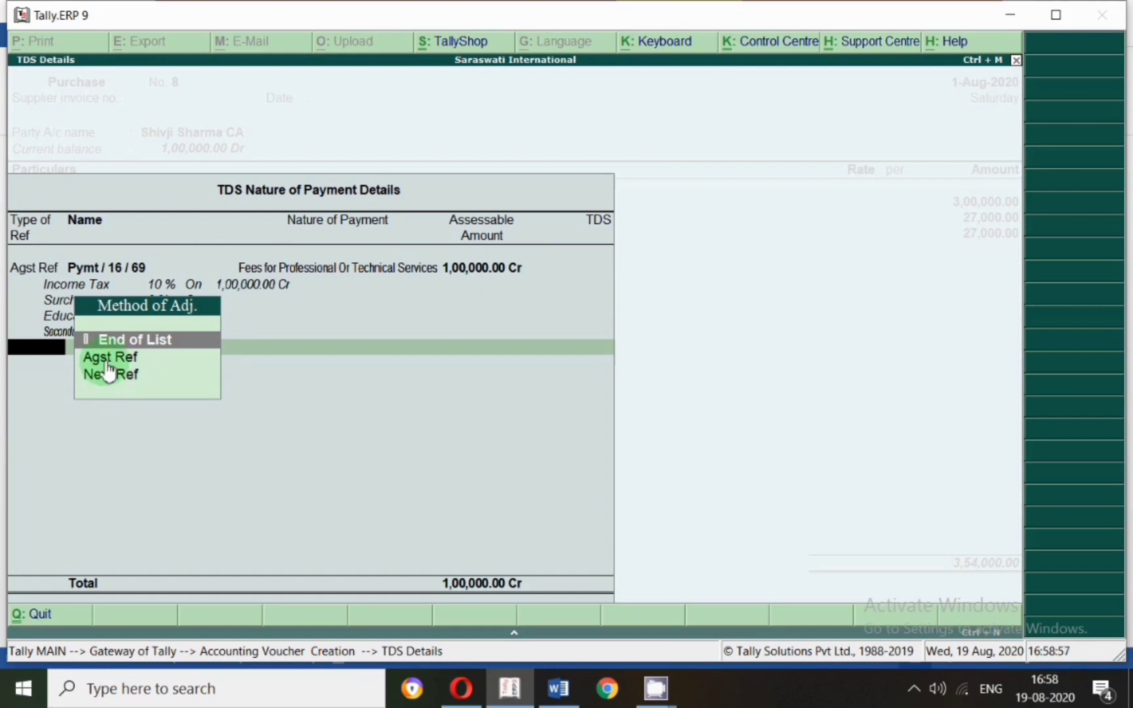
key(Down)
key(Down)
key(Return)
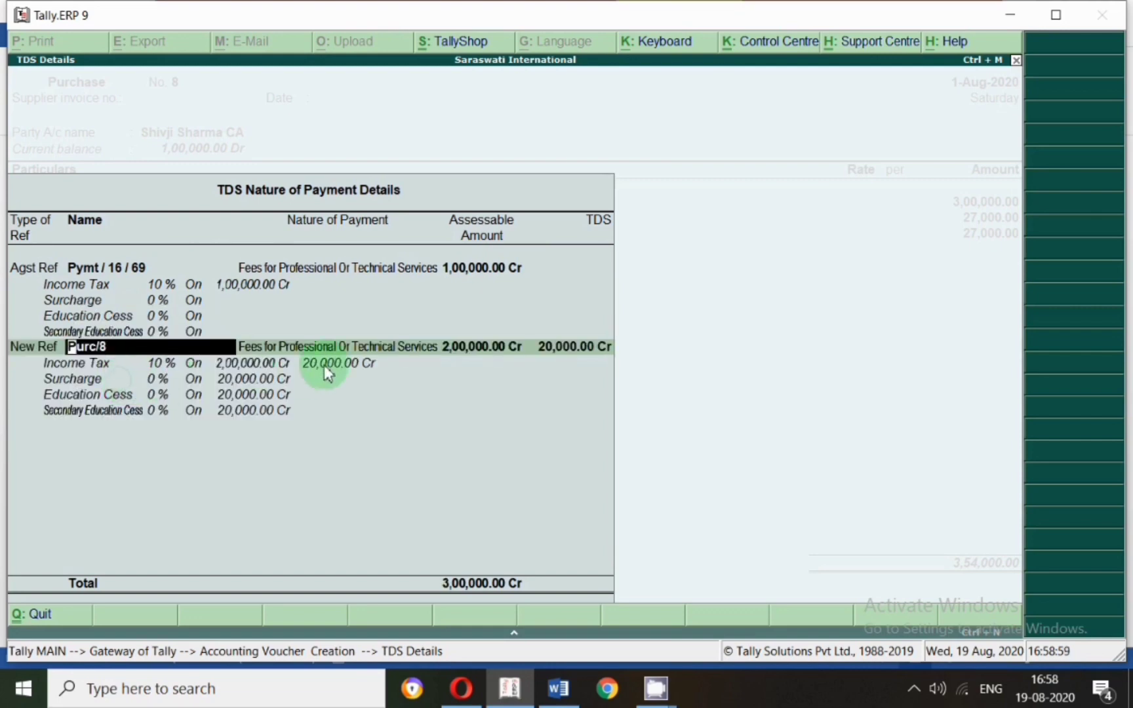
key(Return)
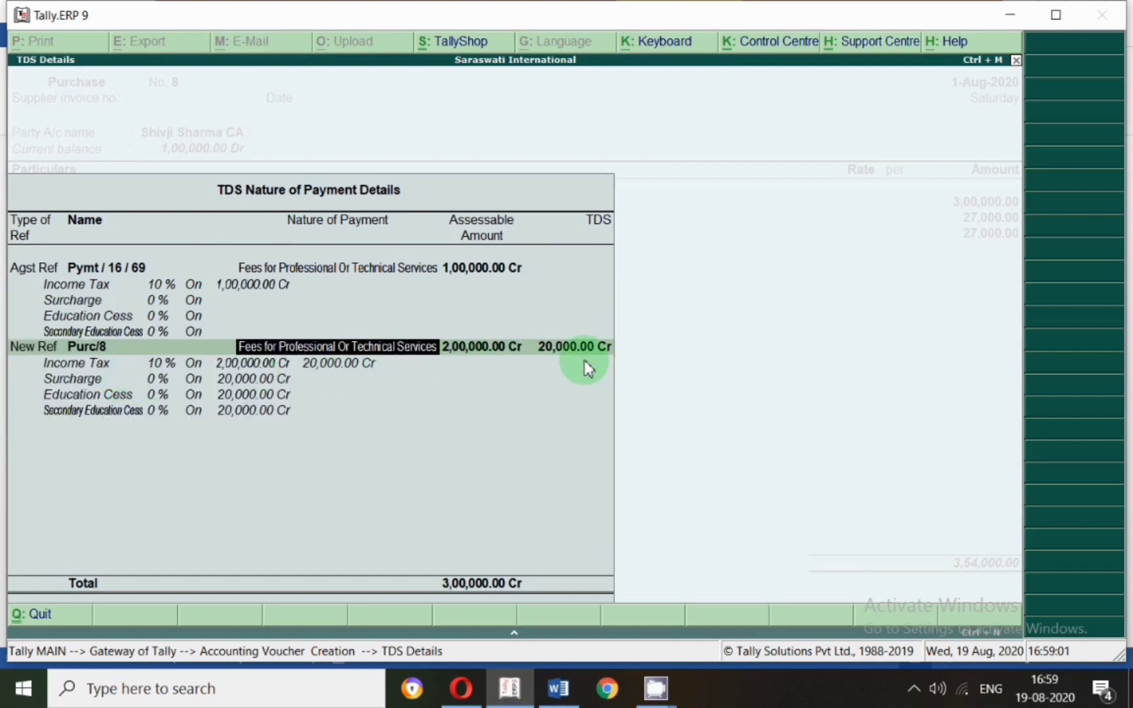
key(Return)
key(Return)
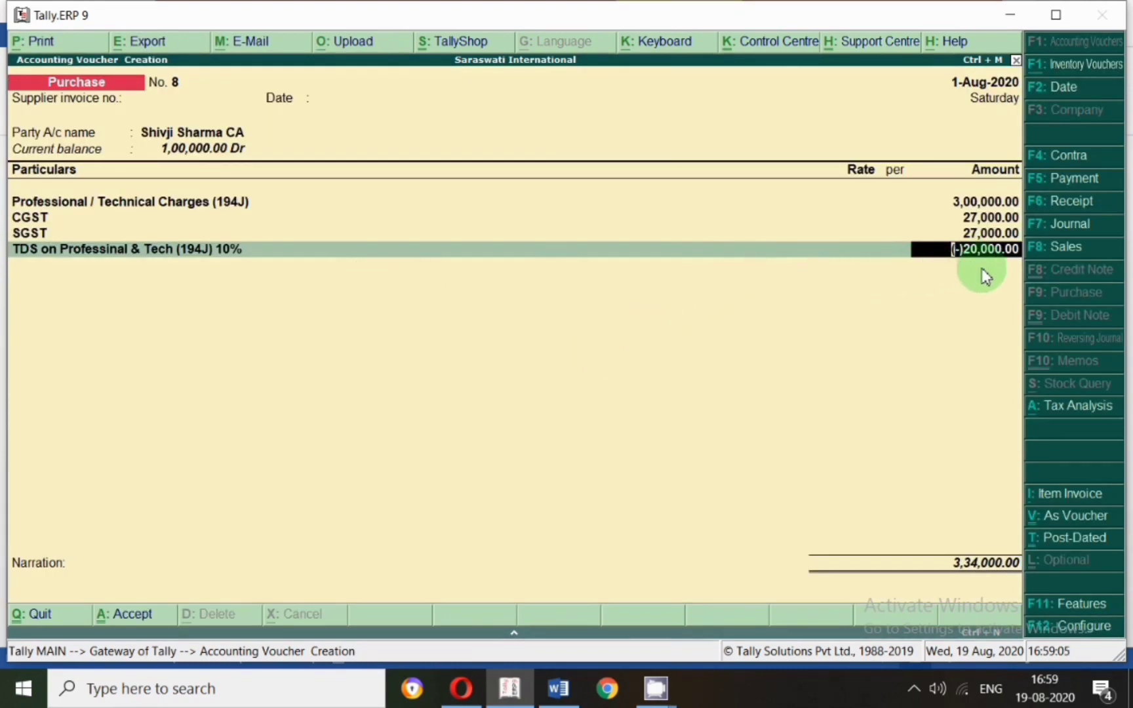
click(131, 619)
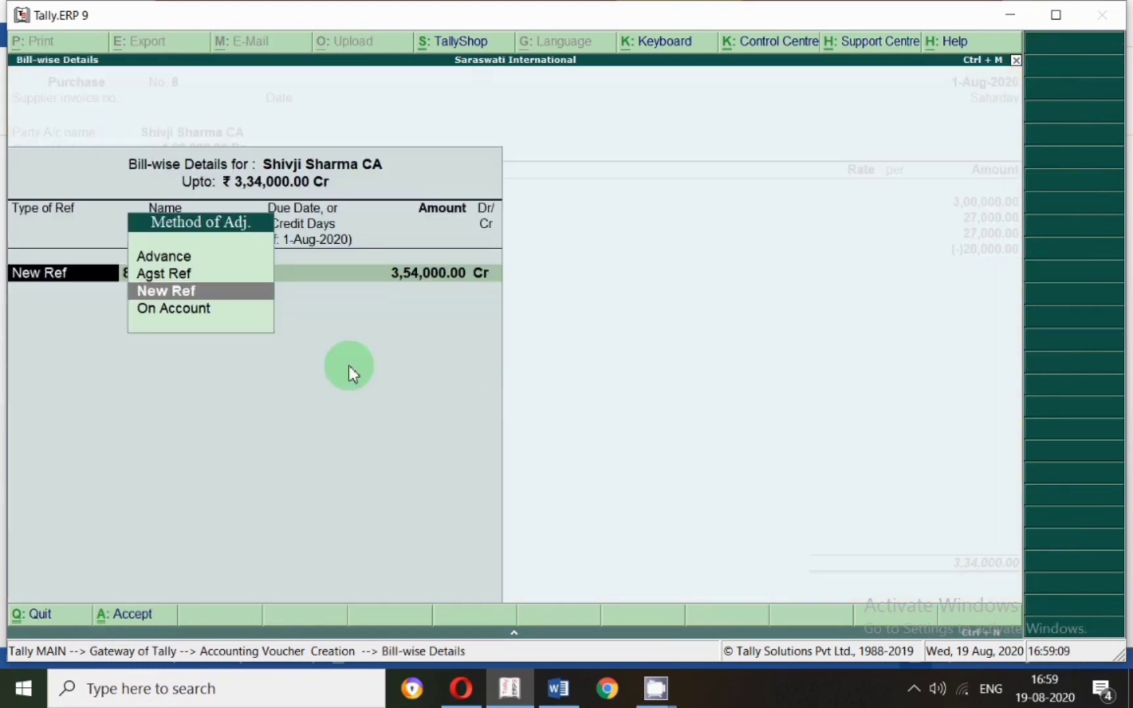
Allocate the supplier's bill as Agst Ref 16 for 1,00,000 and New Ref 8 for 2,34,000, and save the purchase voucher.
click(174, 276)
key(Return)
key(Up)
key(Return)
key(Return)
key(Return)
key(Return)
key(Return)
key(Return)
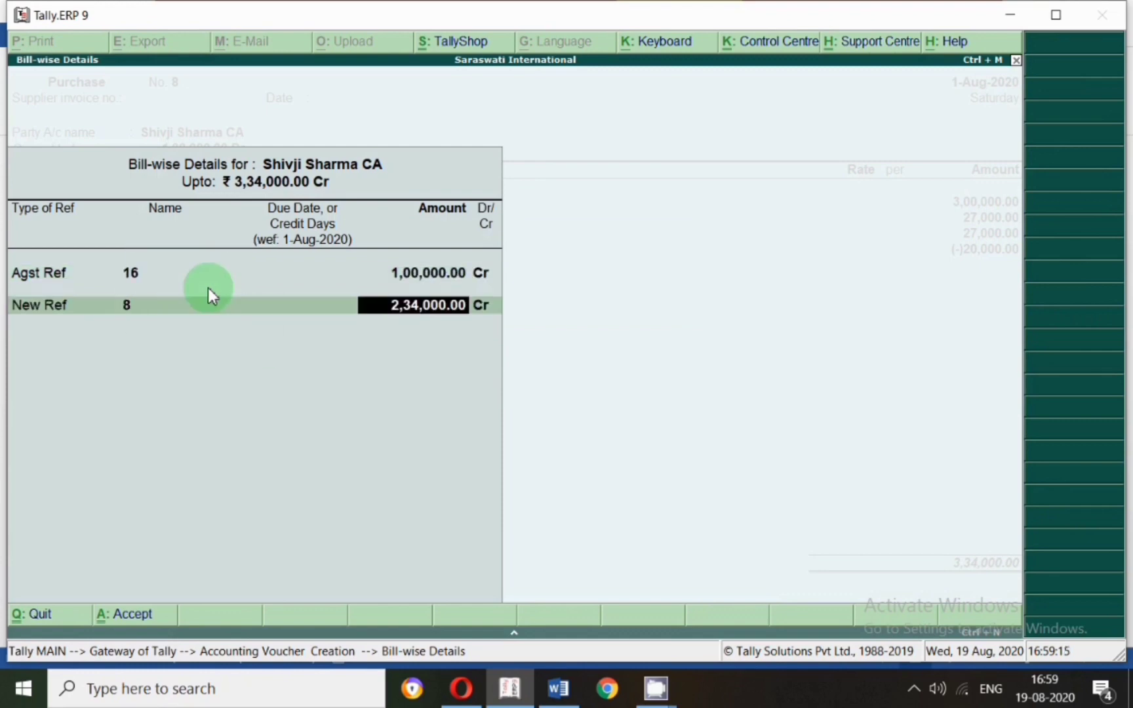
key(Return)
key(Return)
key(Return)
key(Return)
key(Escape)
key(Return)
Display the CA supplier's ledger vouchers for the period from 1-Jul-2020 to check the advance and the purchase.
text(d)
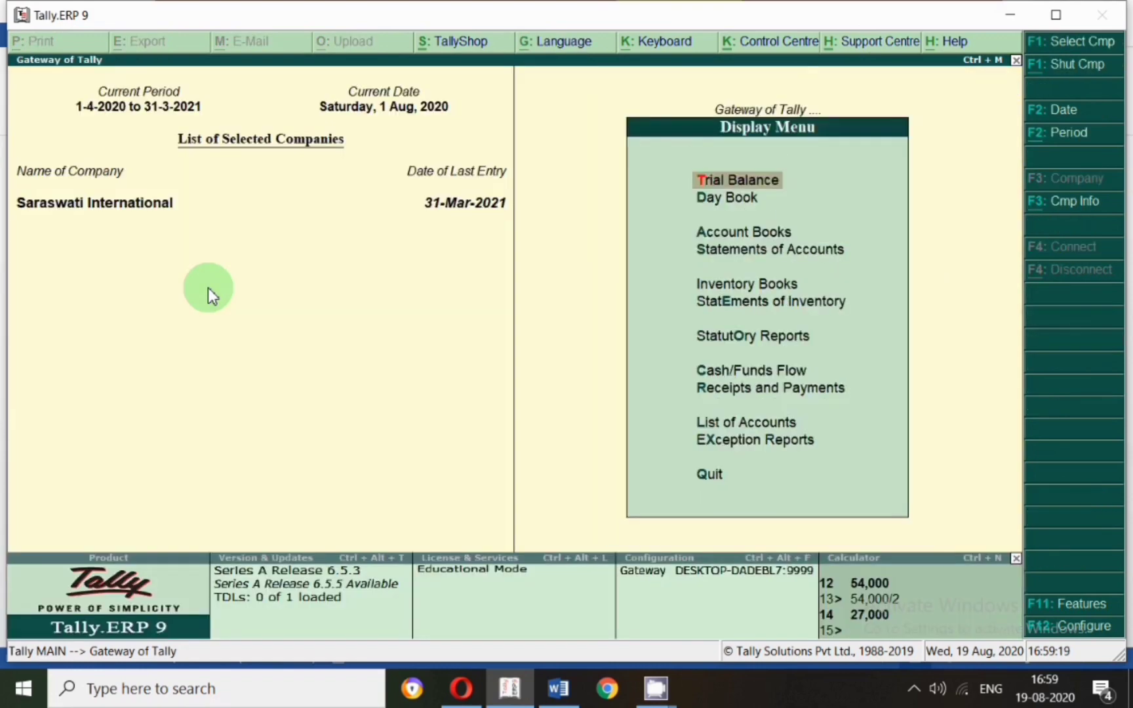
text(alShi)
key(Down)
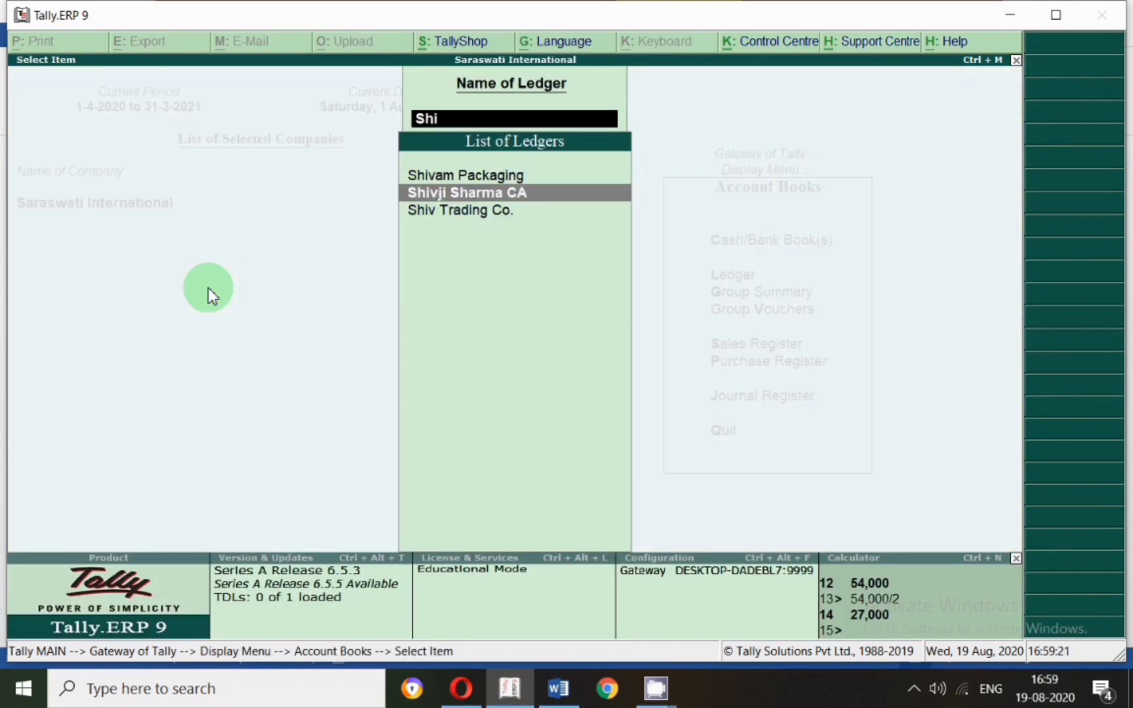
key(Return)
key(F2)
text(1-7)
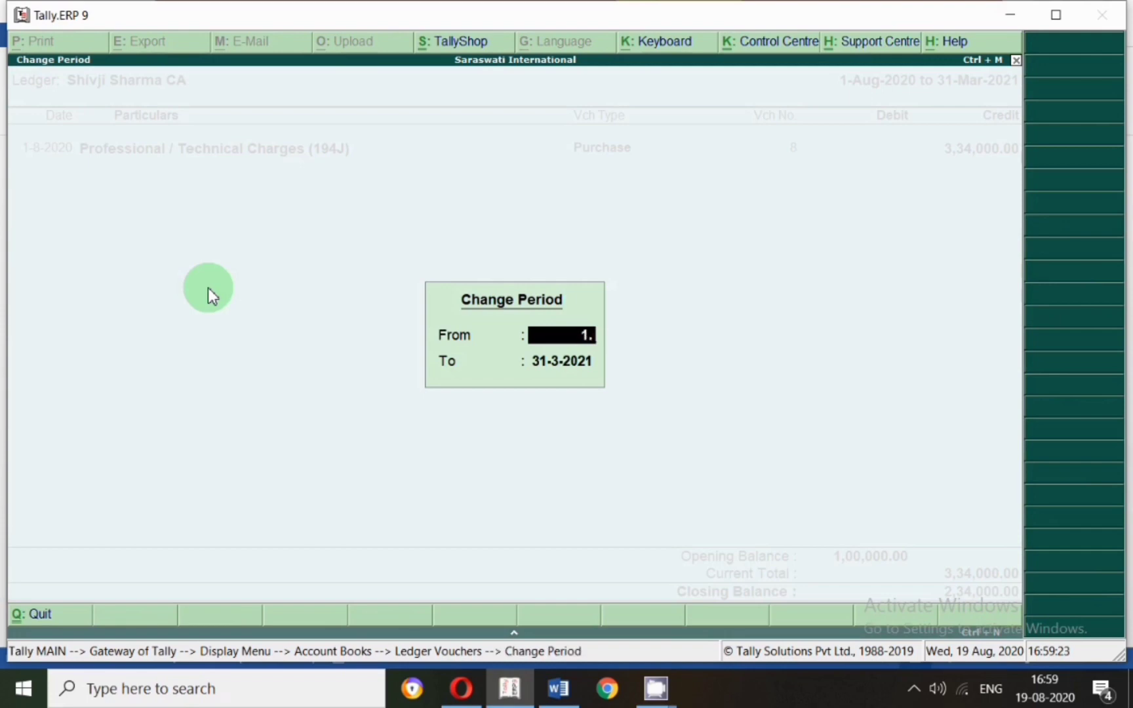
key(Return)
key(Return)
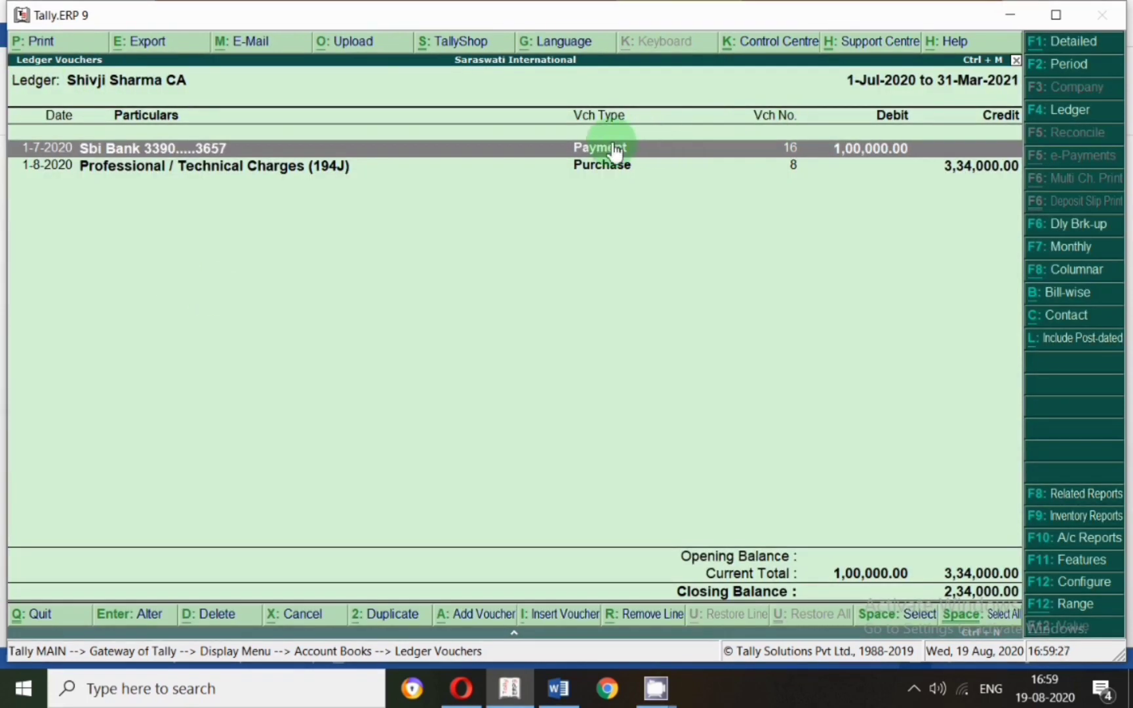
click(613, 172)
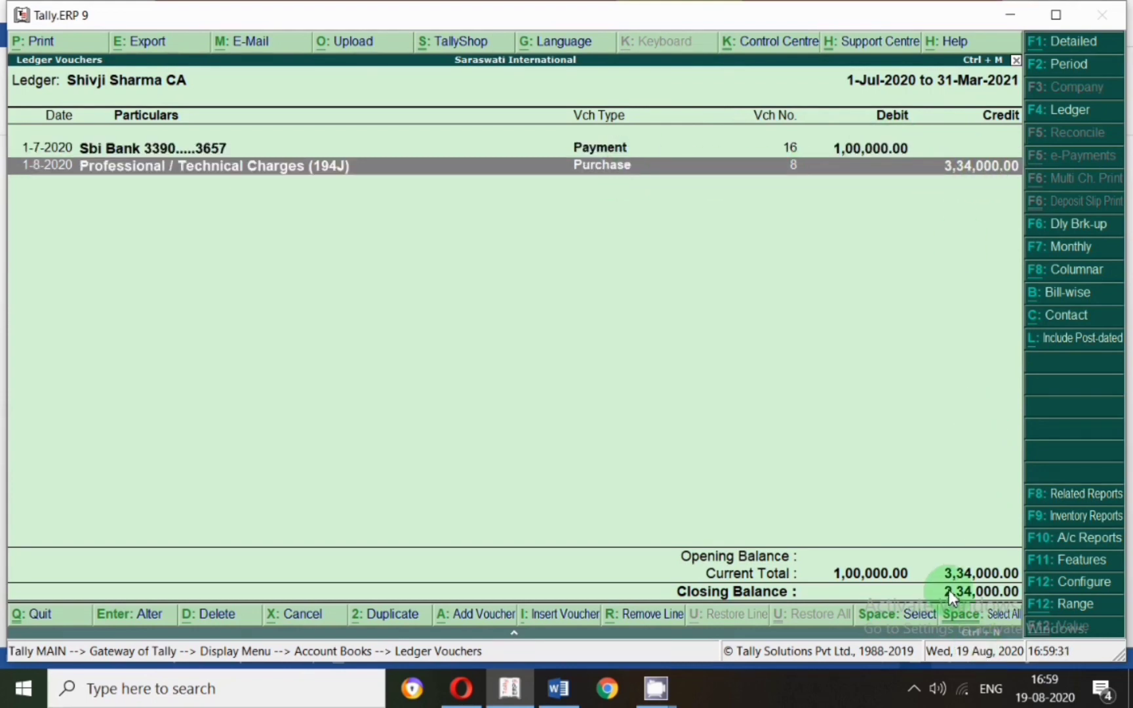
Add a voucher from the ledger, check the remaining payment entry in the Word notes, and date the voucher 2-Aug-2020.
key(alt+a)
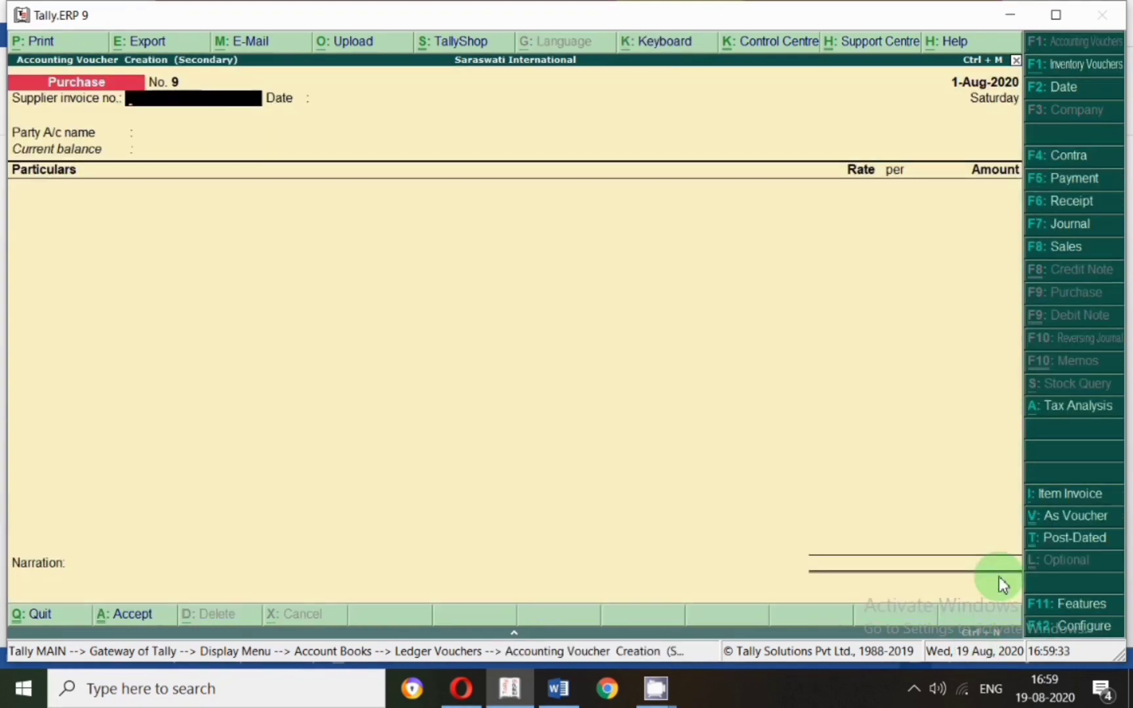
key(alt+Tab)
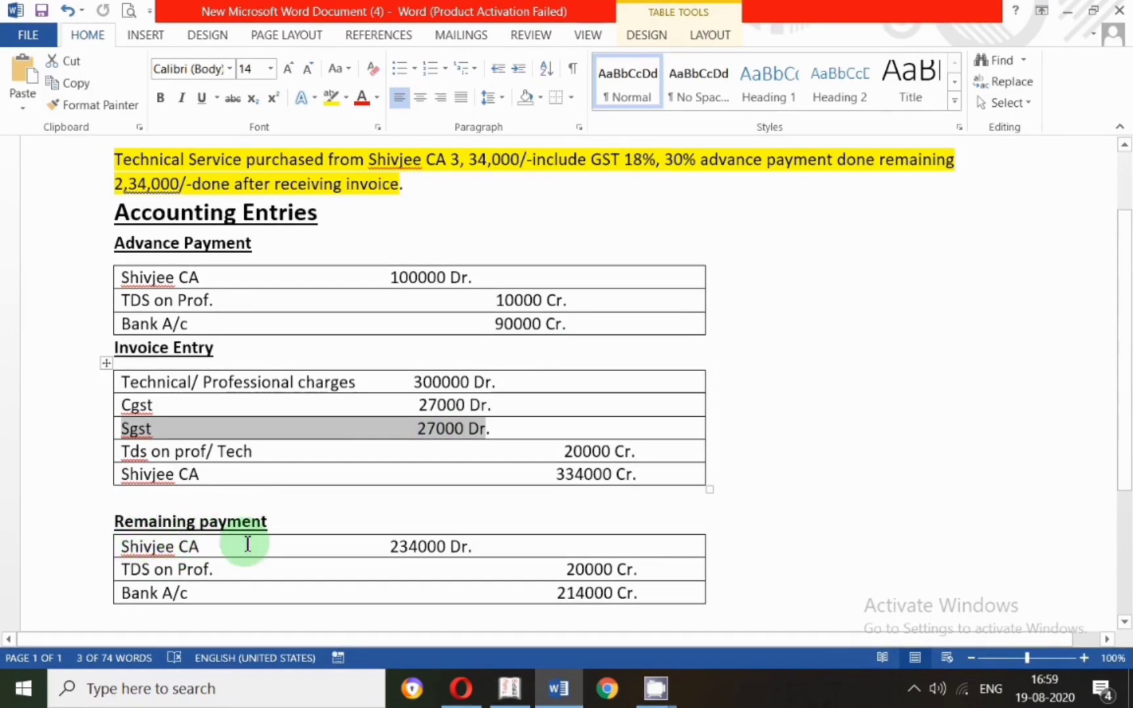
key(alt+Tab)
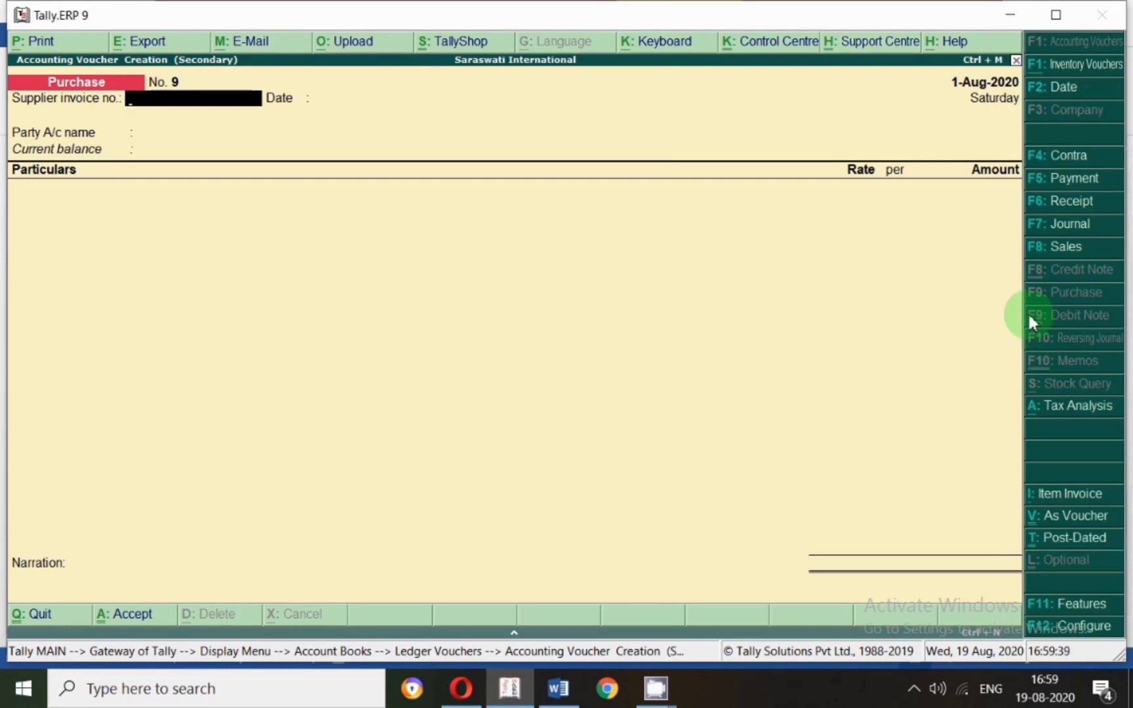
key(F2)
key(Return)
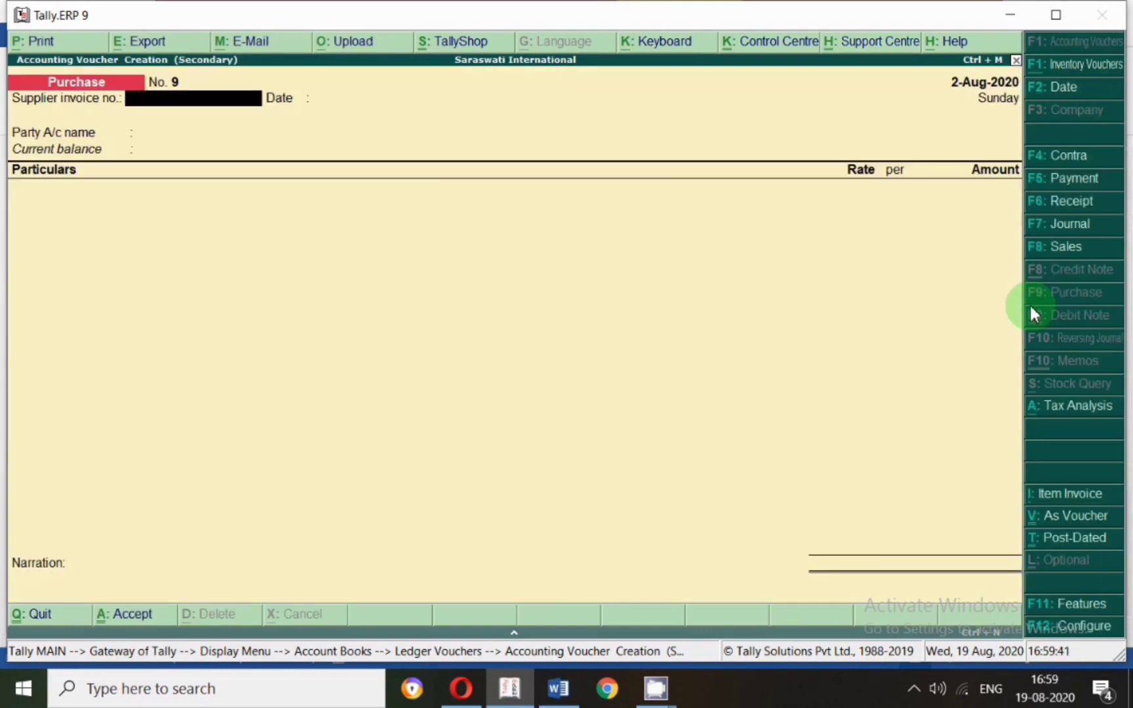
key(Return)
key(Return)
text(Shiv)
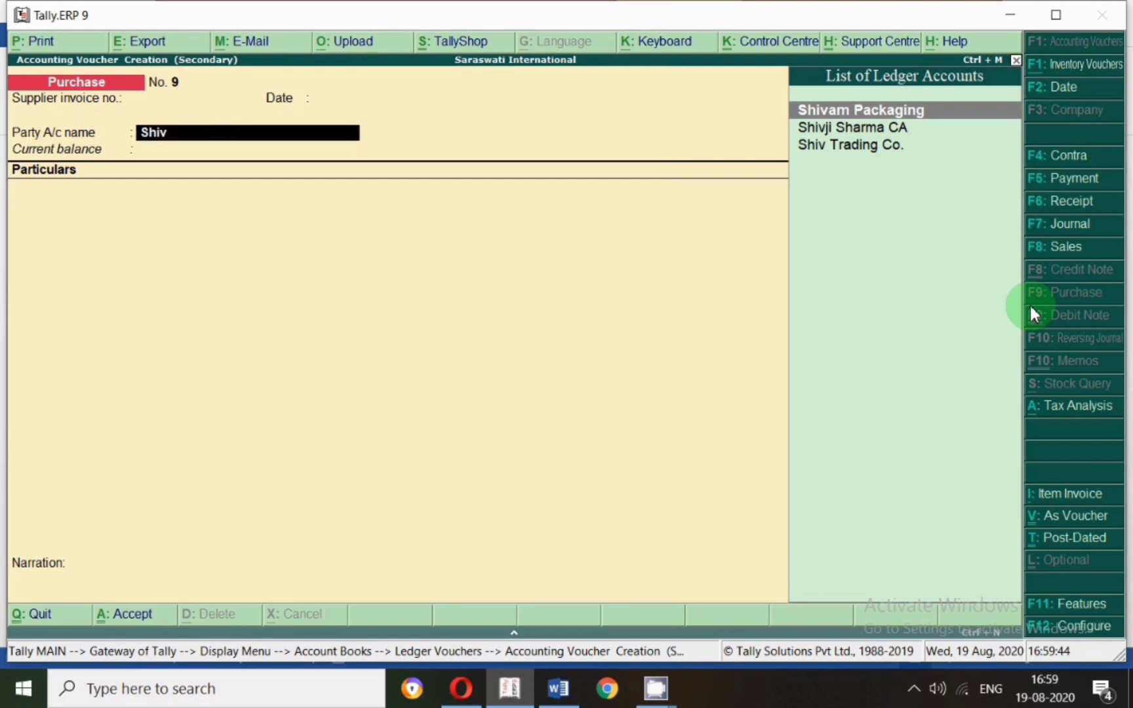
key(Down)
key(Return)
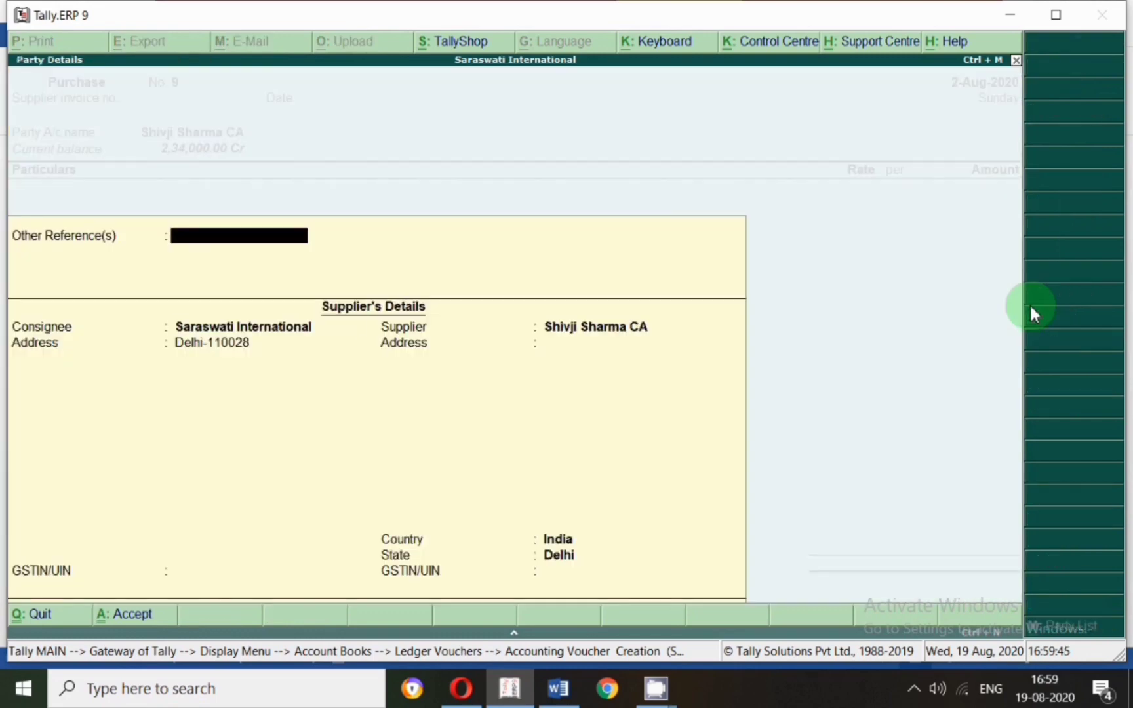
text(Shi)
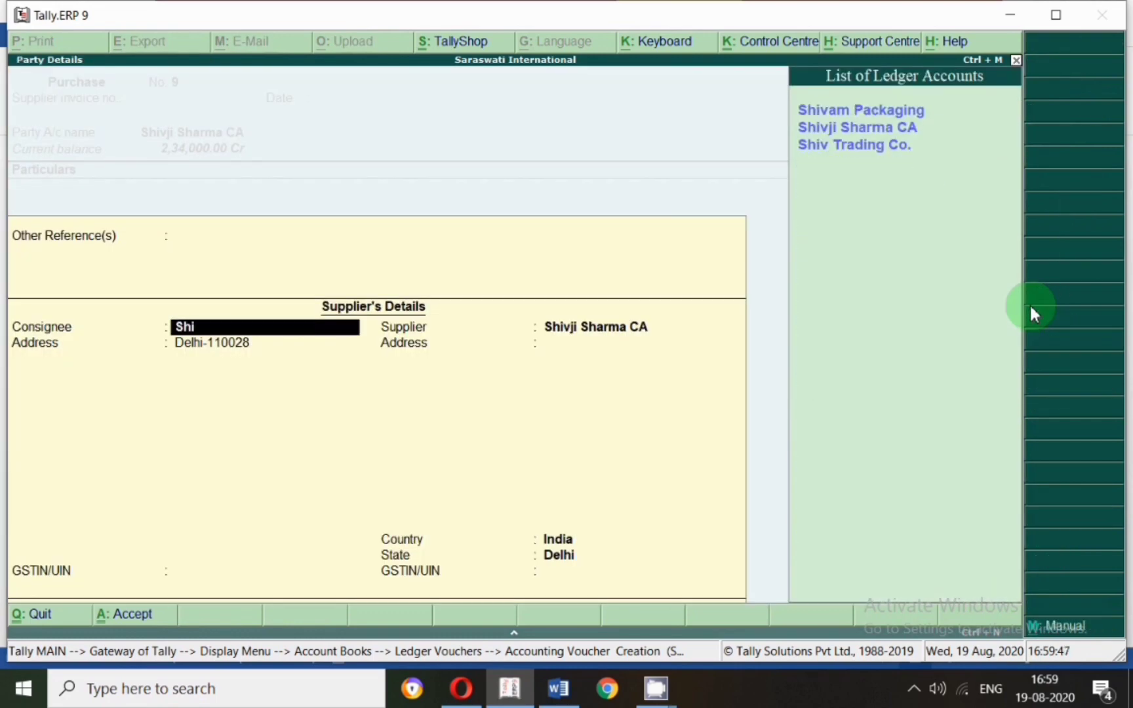
key(Down)
key(Return)
key(Return)
key(Return)
key(Return)
key(Return)
key(Return)
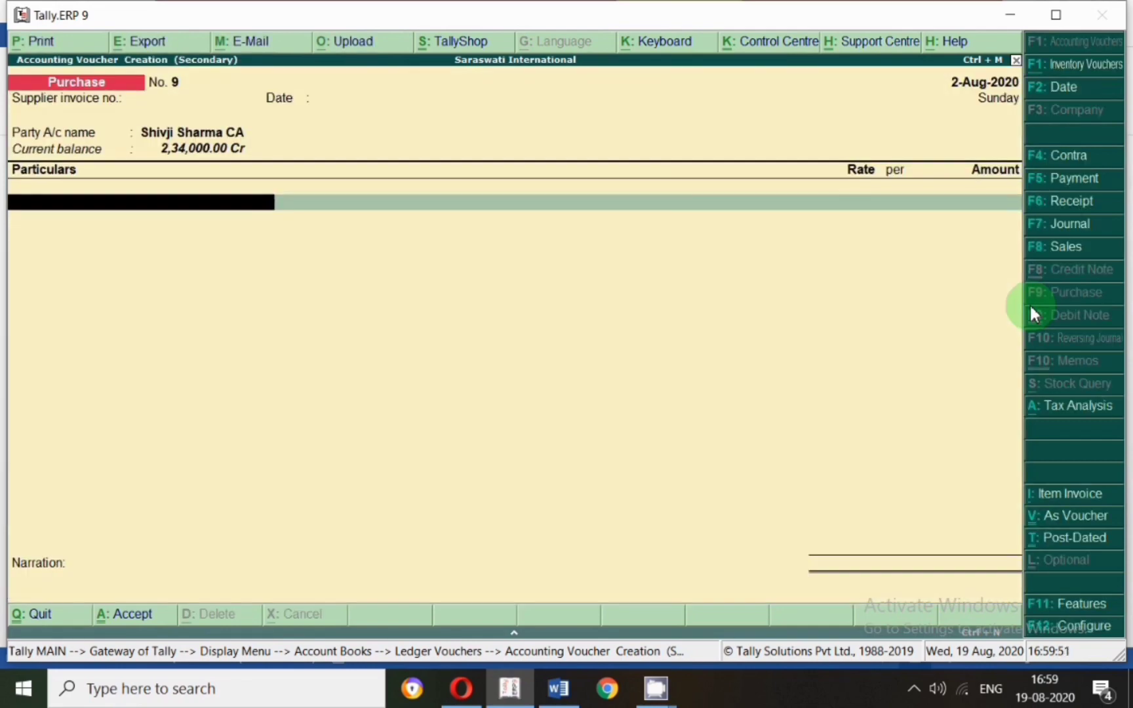
Switch to a payment voucher and debit the CA supplier 2,34,000 as an Agst Ref to bill 8.
click(1043, 180)
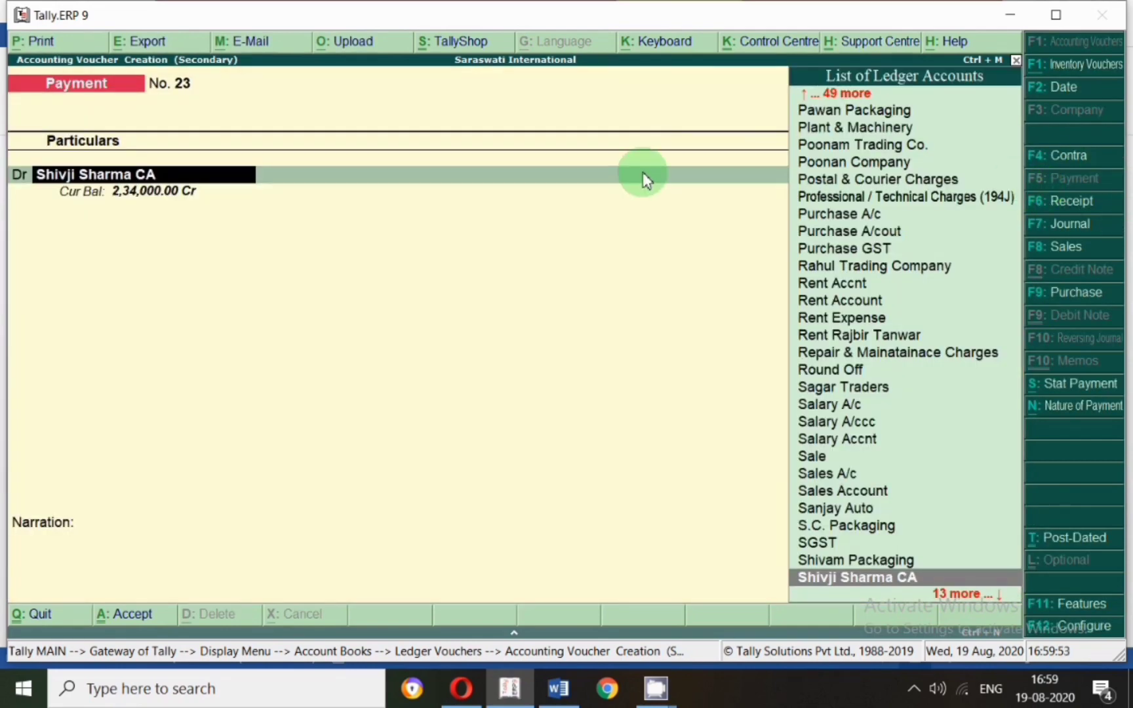
key(Return)
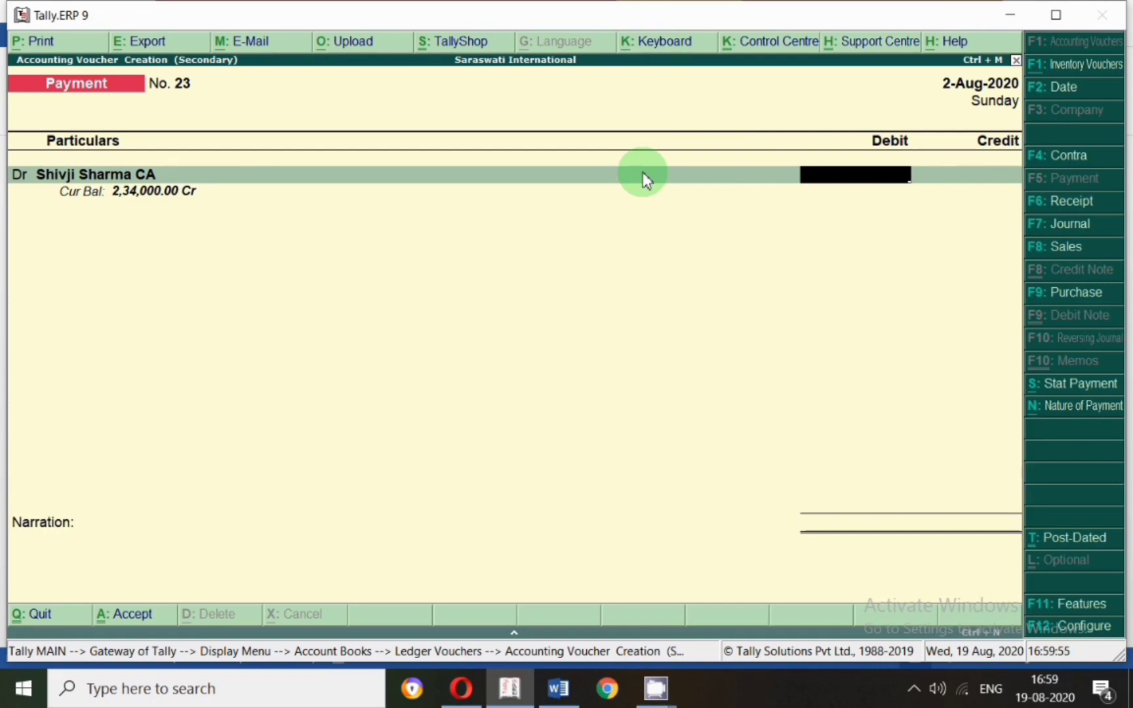
text(234000)
key(Return)
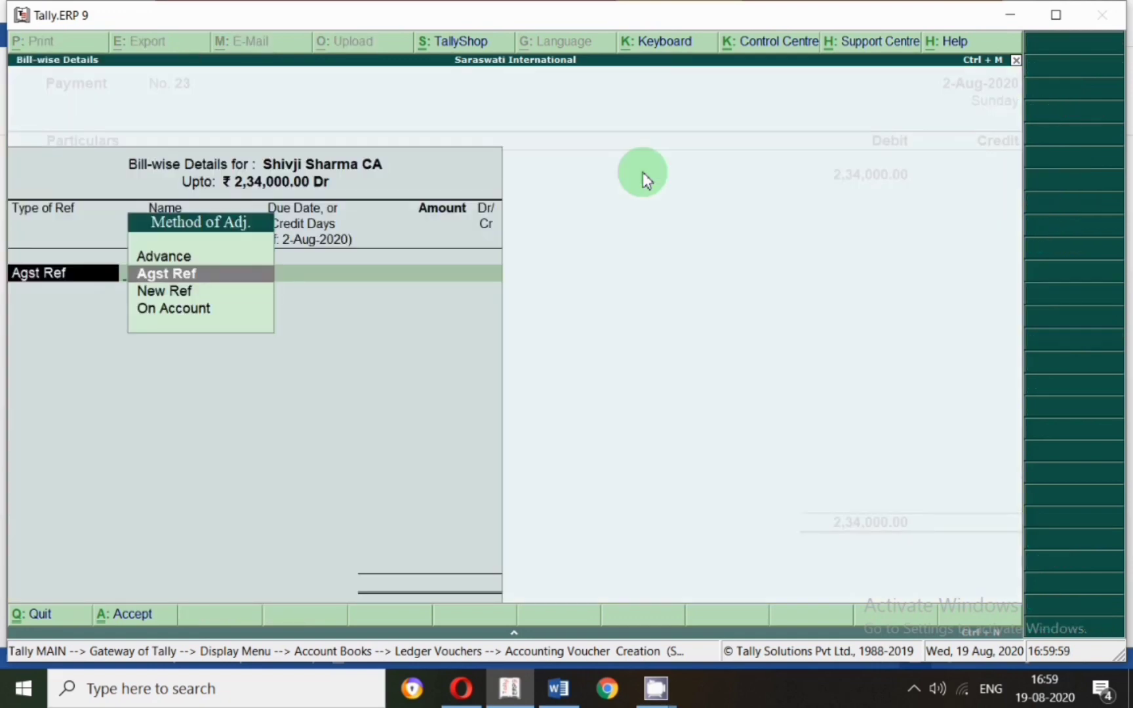
key(Return)
key(Return)
key(Return)
key(Return)
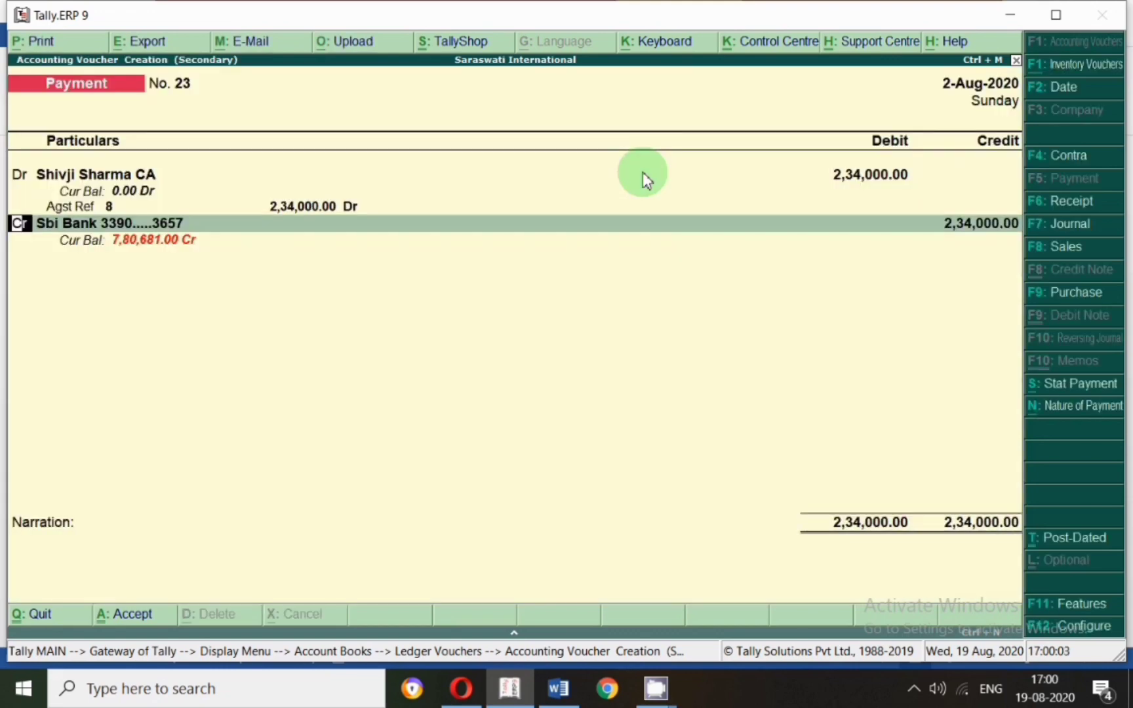
Credit the TDS on Professinal & Tech (194J) 10% ledger with 20,000 in the payment.
key(Return)
text(Tds)
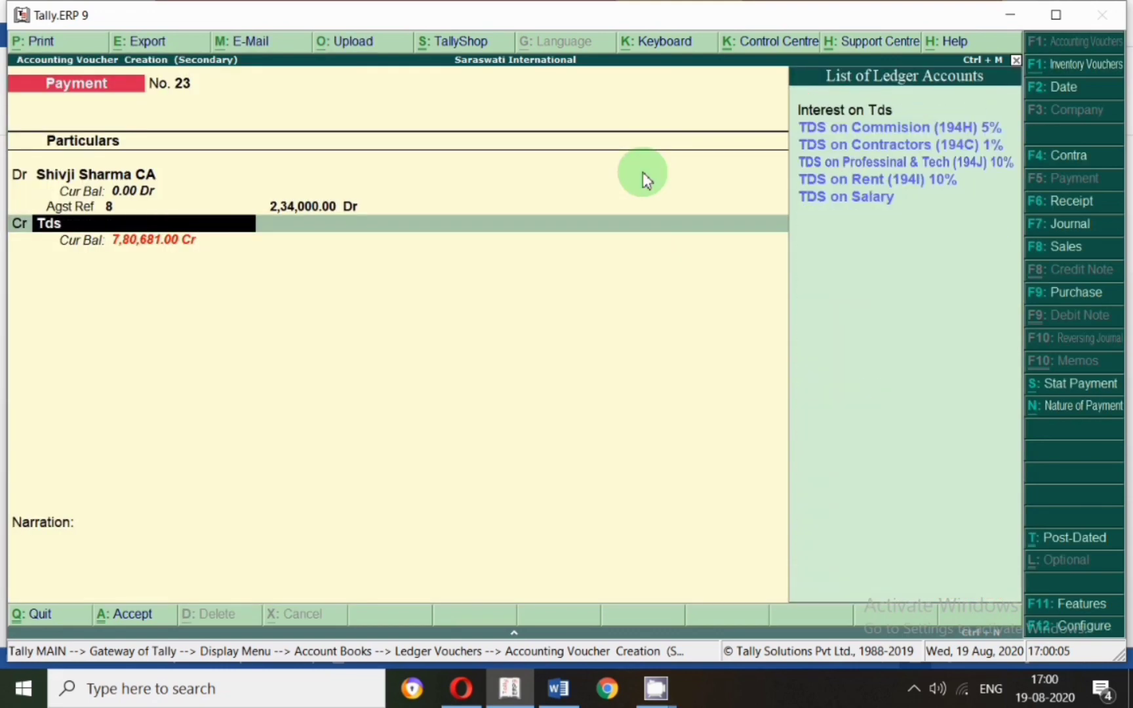
key(Down)
key(Down)
key(Return)
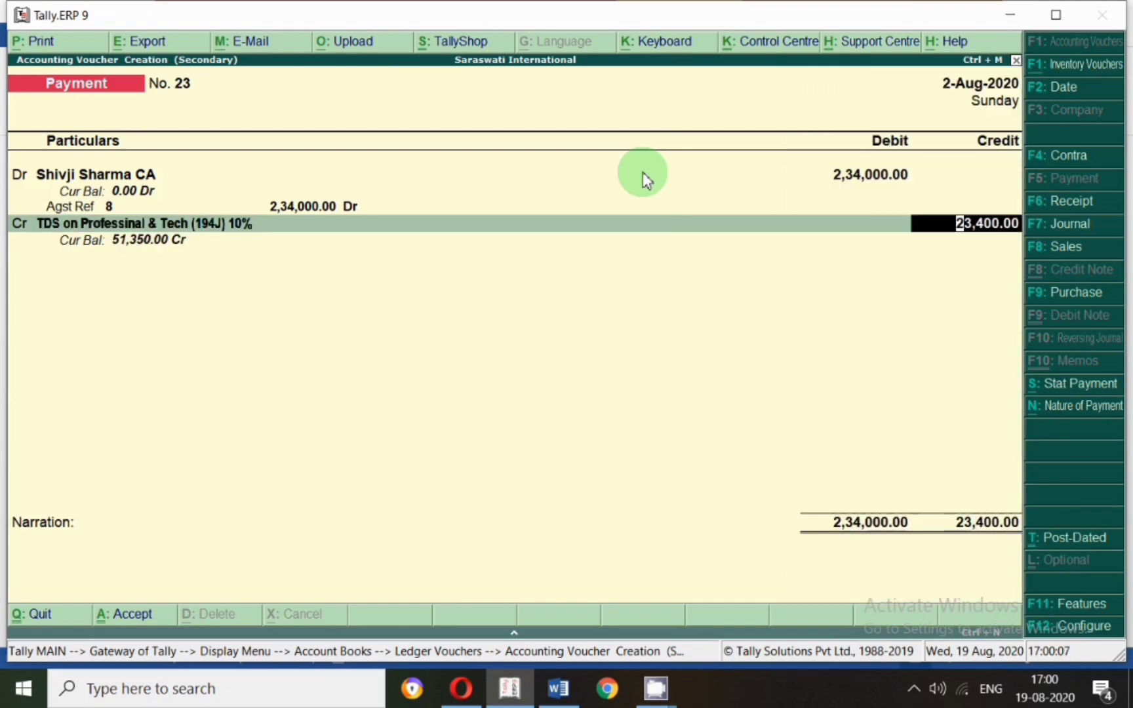
text(20,000)
key(Return)
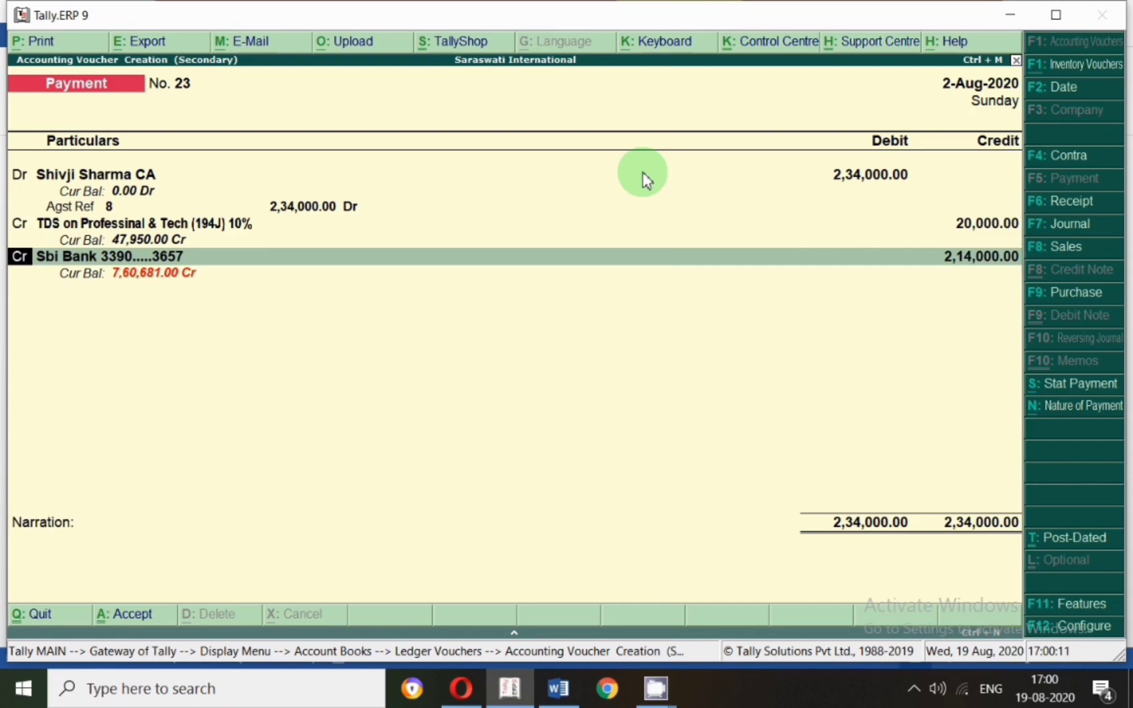
Credit the SBI bank ledger with the remaining 2,14,000 and save the payment voucher without a narration.
key(Return)
key(Return)
key(Return)
key(Return)
key(Return)
key(Return)
key(Return)
key(Return)
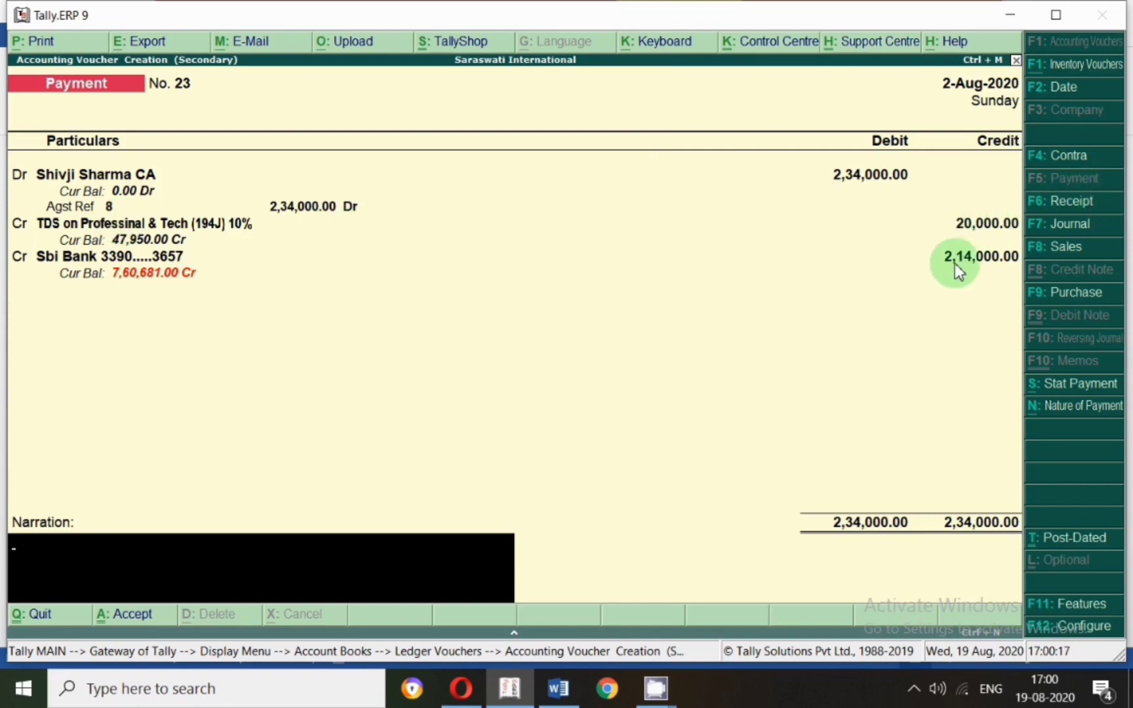
key(Return)
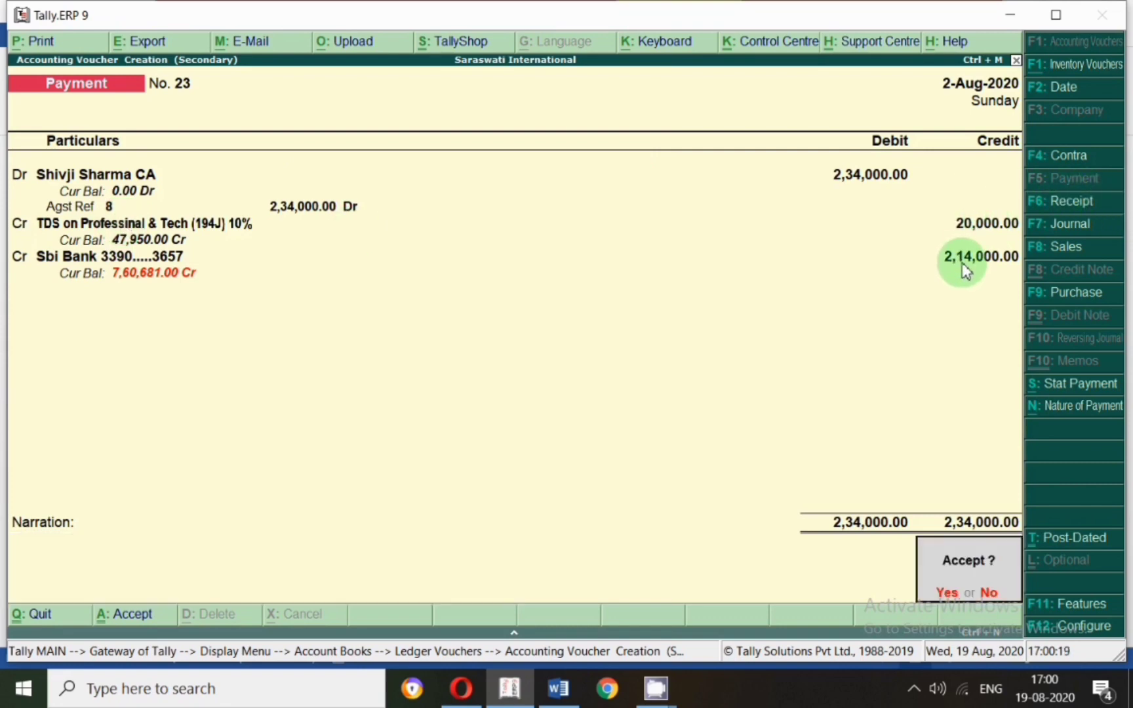
key(Return)
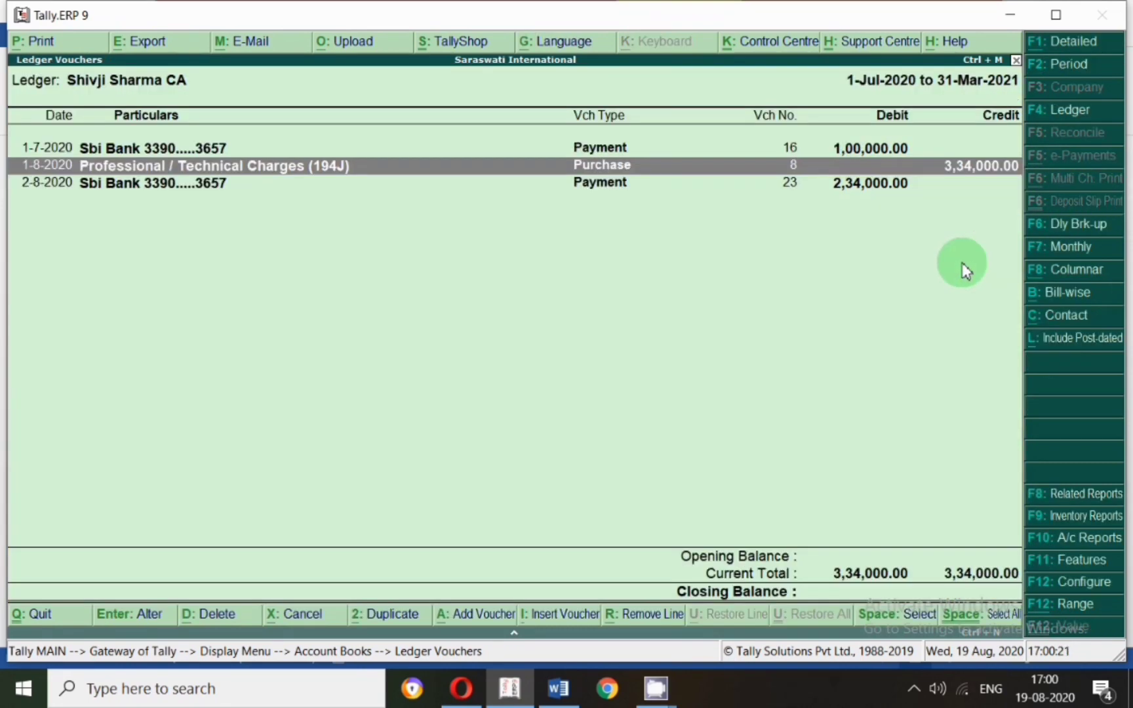
Review the advance, purchase and remaining payment entries in the CA supplier's ledger.
key(Down)
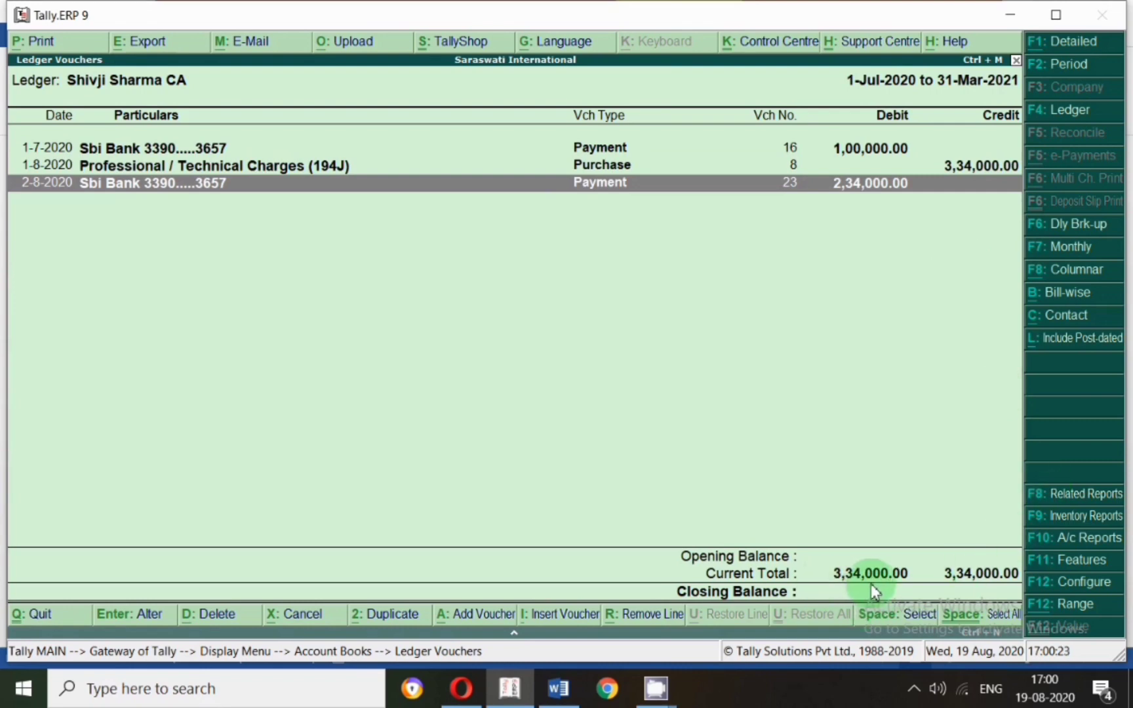
key(Up)
key(Up)
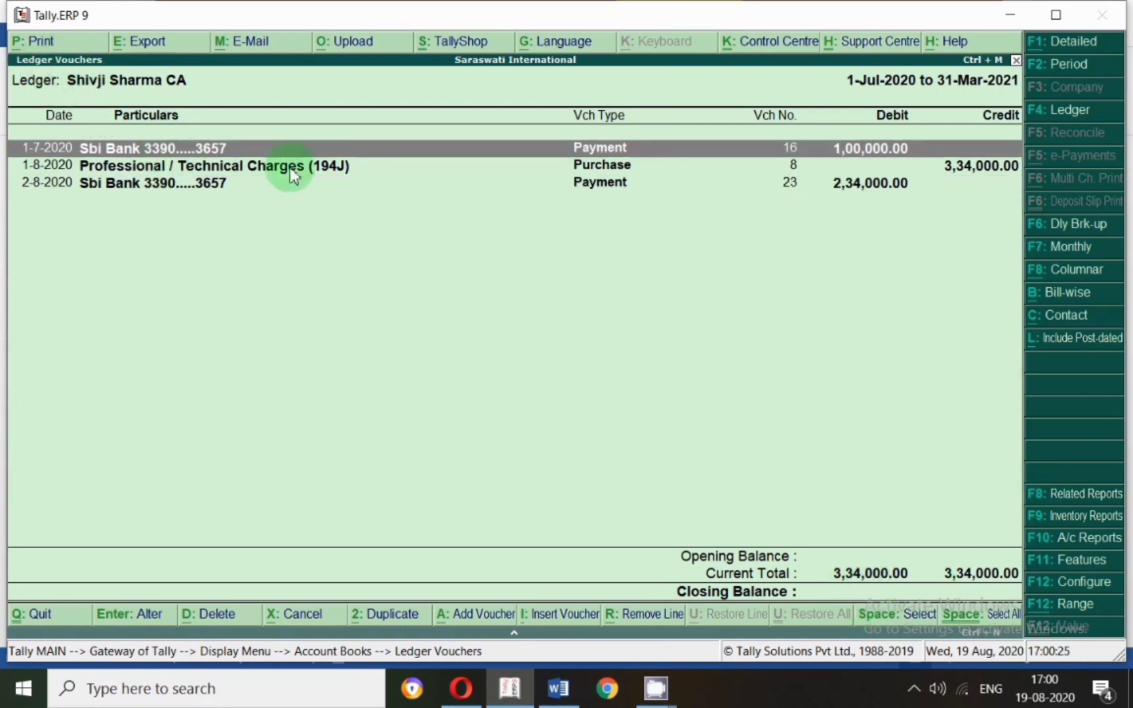
key(Down)
key(Down)
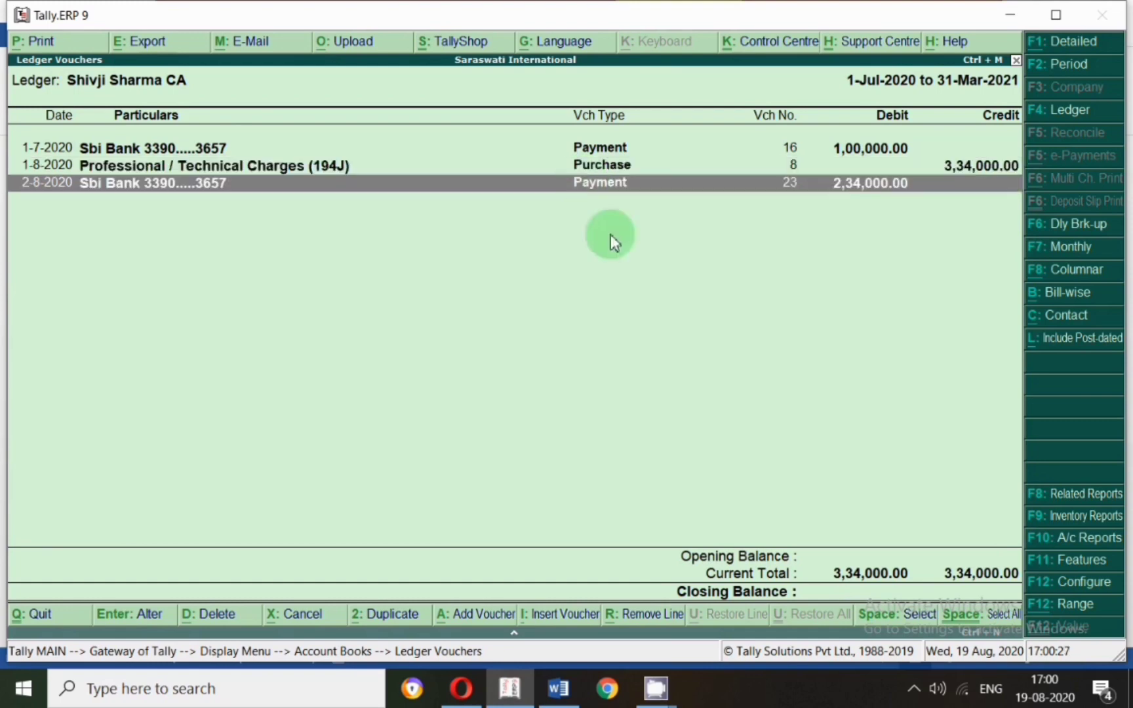
Switch the ledger report to the TDS on Professinal & Tech (194J) 10% ledger.
key(F4)
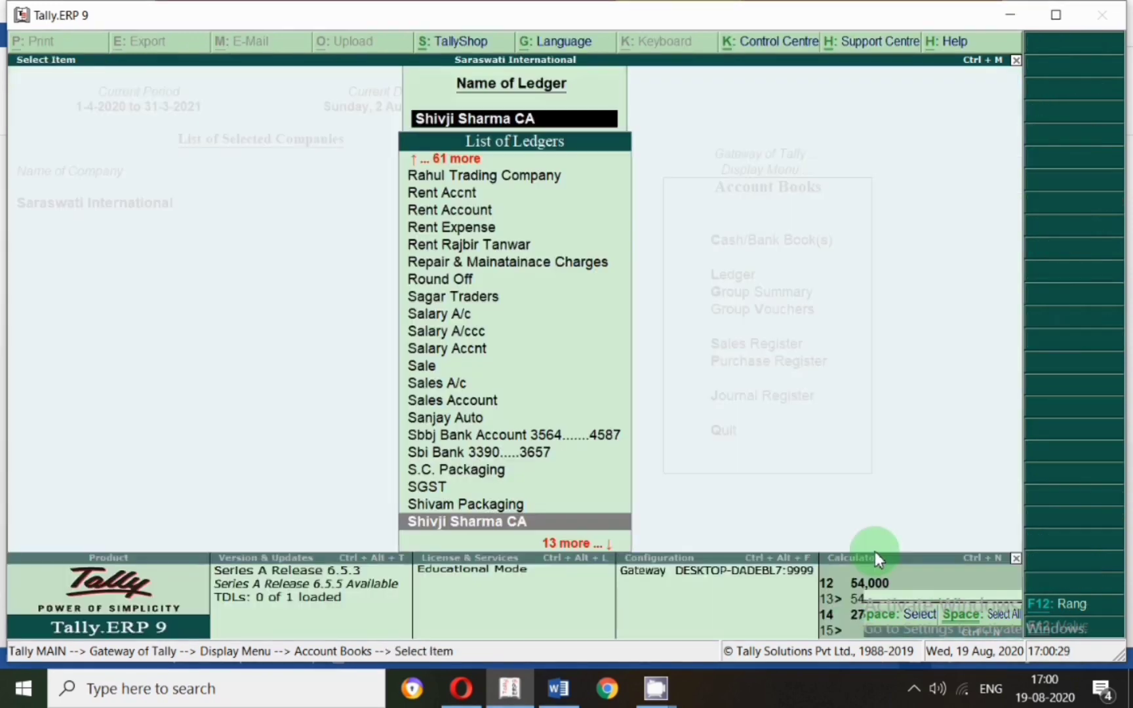
text(Tds)
key(Down)
key(Down)
key(Down)
key(Return)
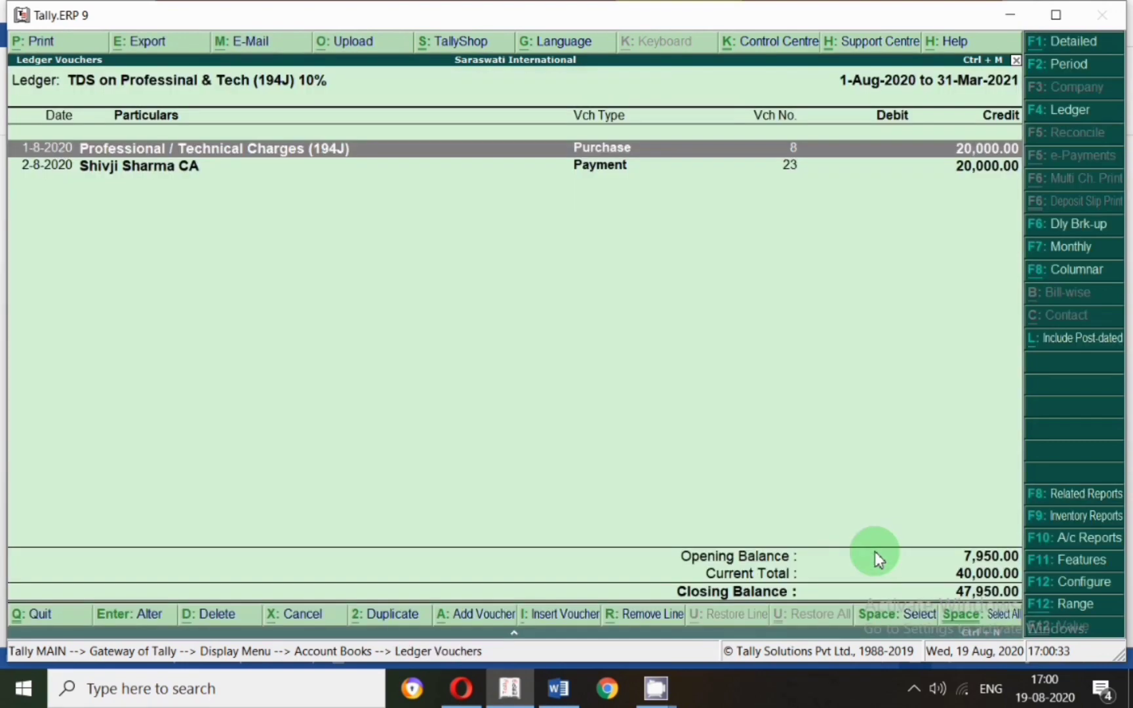
Start the TDS ledger's period from 1.7 and remove the SBI bank payment line from the report view.
key(F2)
text(1.7)
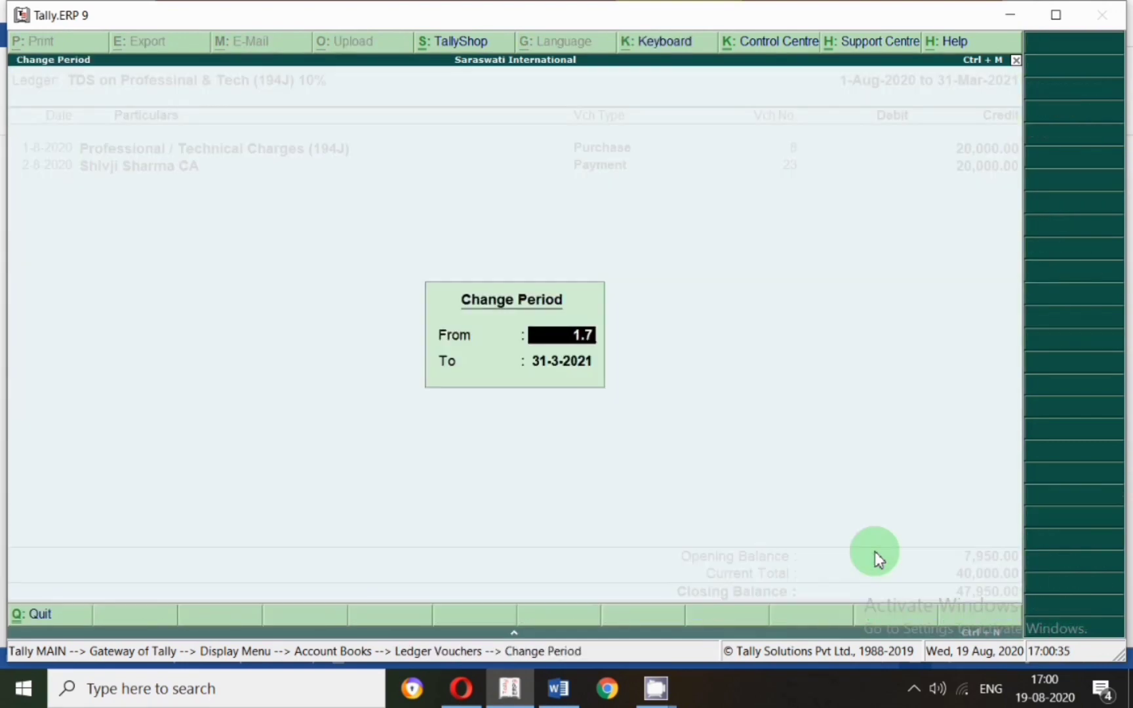
key(Return)
key(Return)
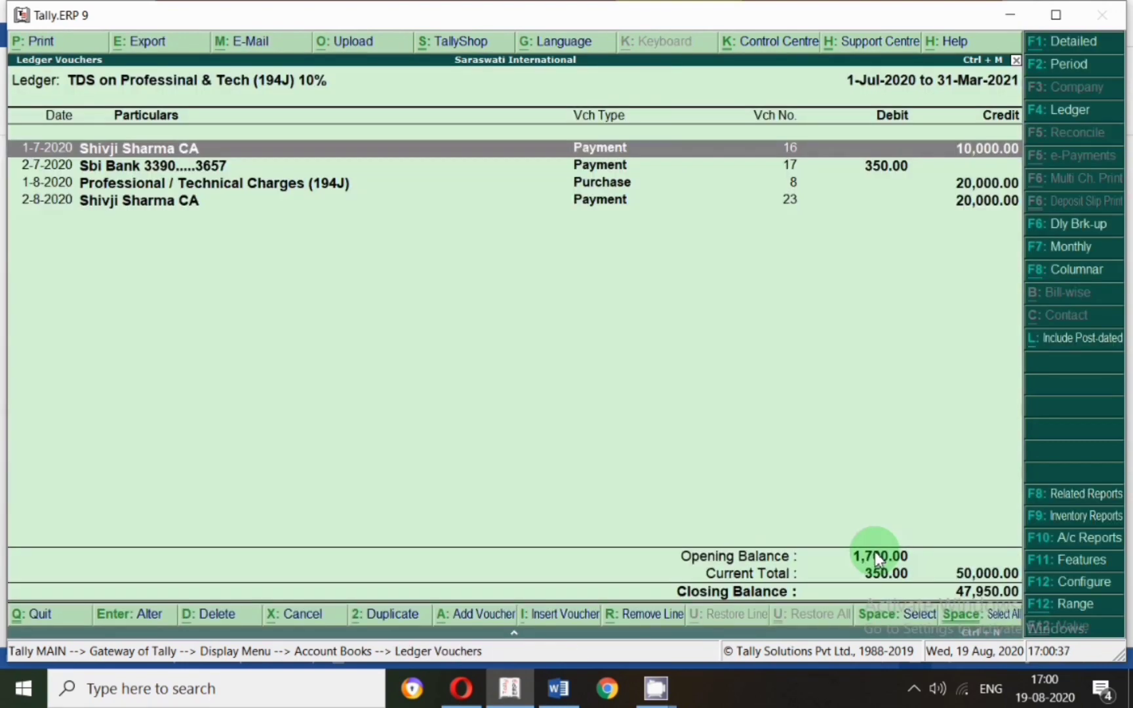
key(Down)
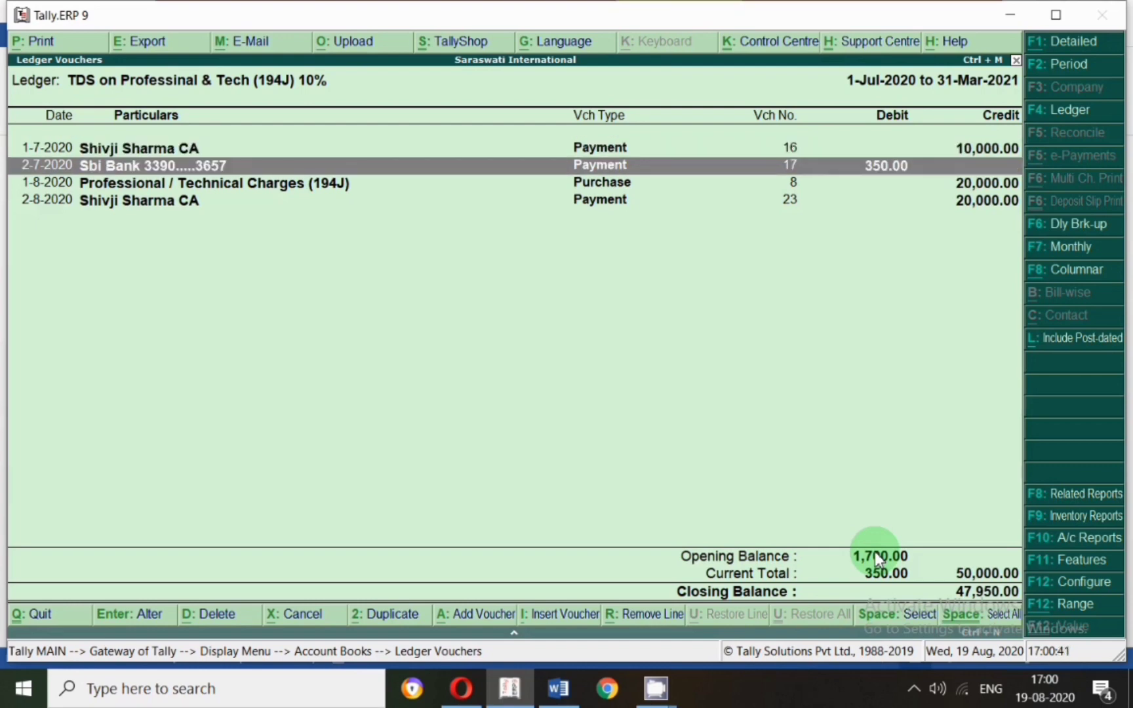
key(alt+r)
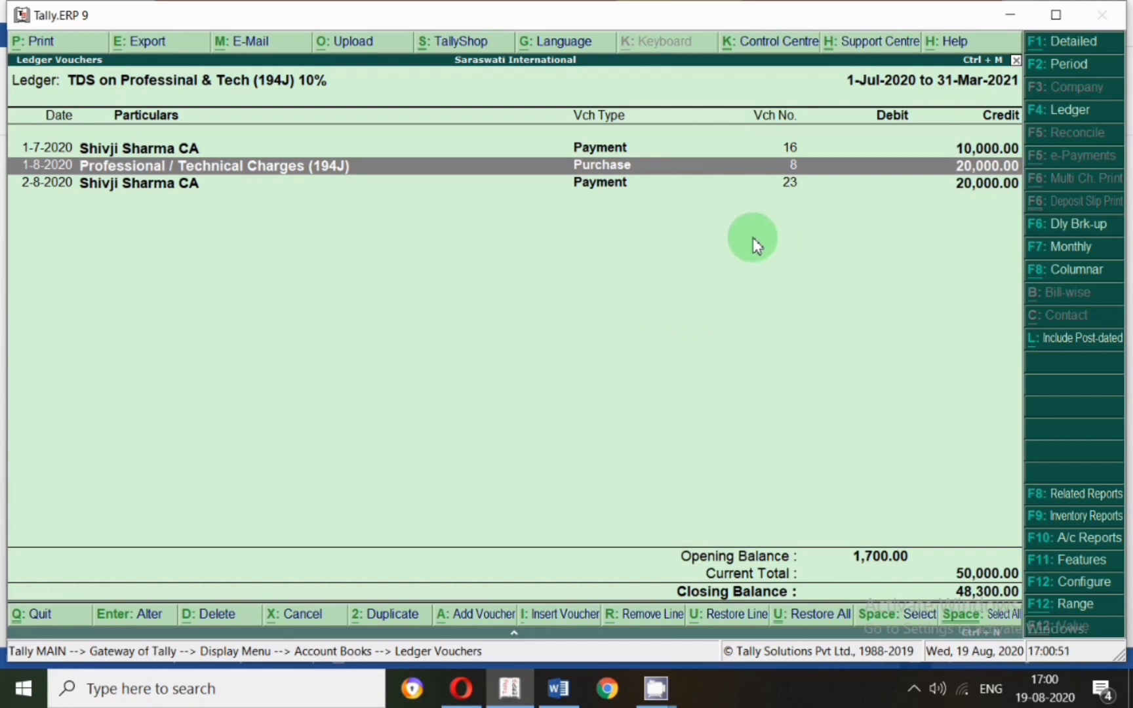
Inspect the 2-8-2020 payment voucher from the TDS ledger, leave it unaltered and return to the Gateway of Tally.
key(Down)
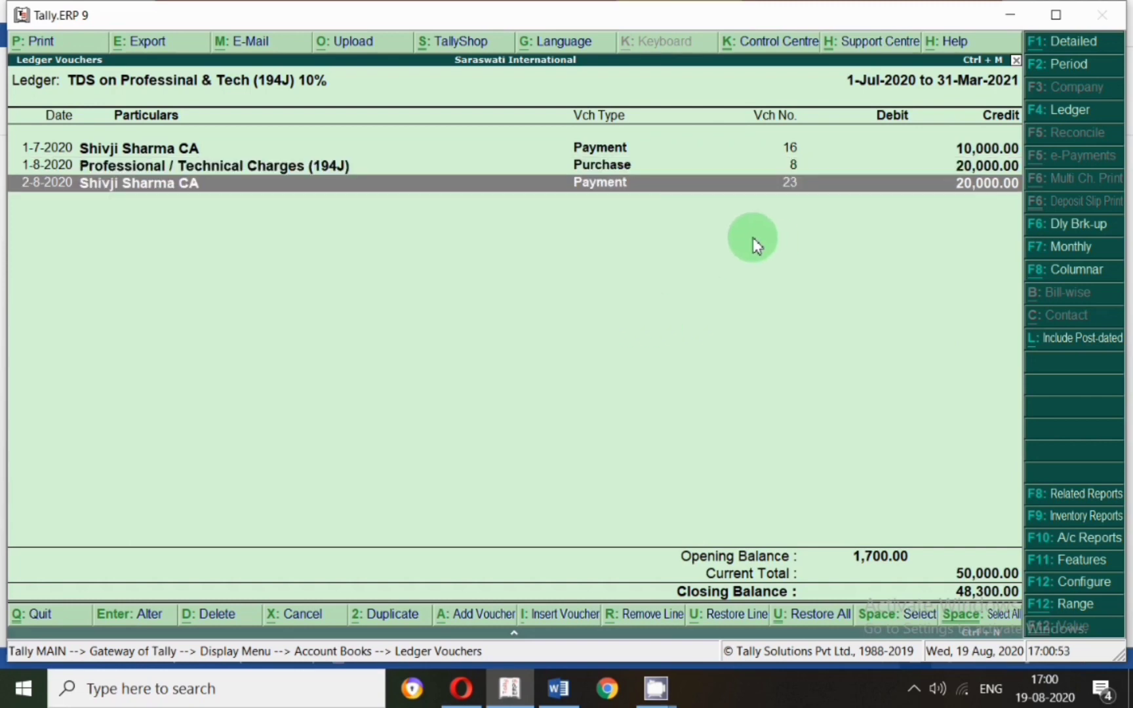
key(Return)
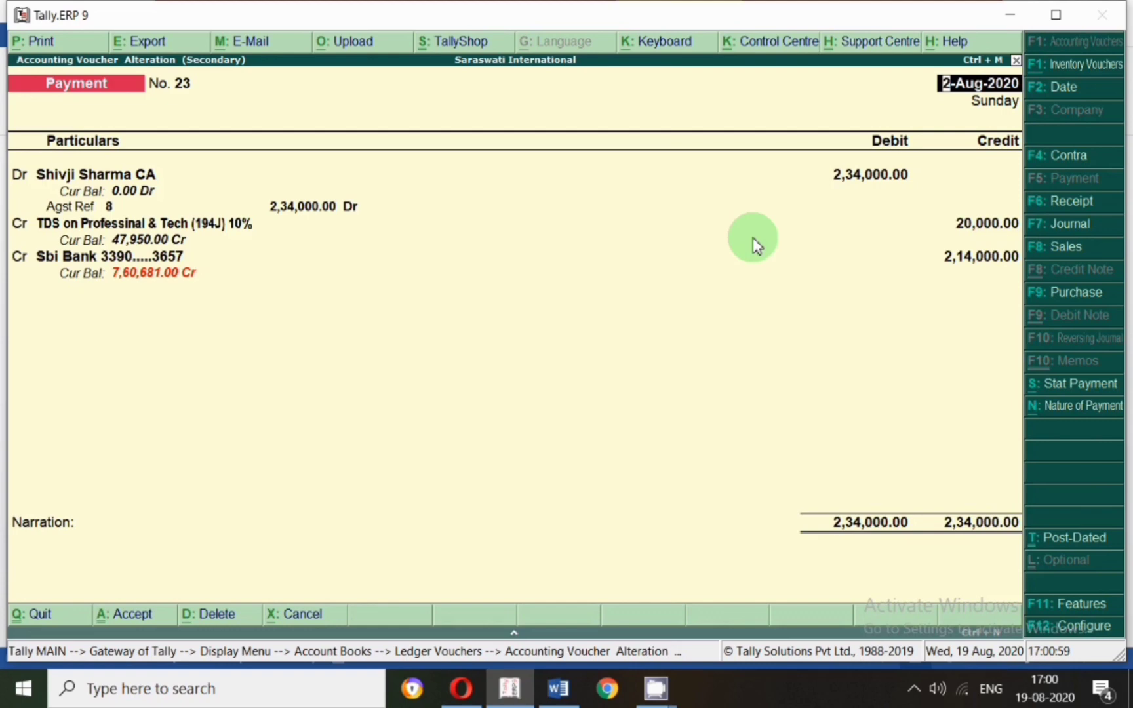
key(Escape)
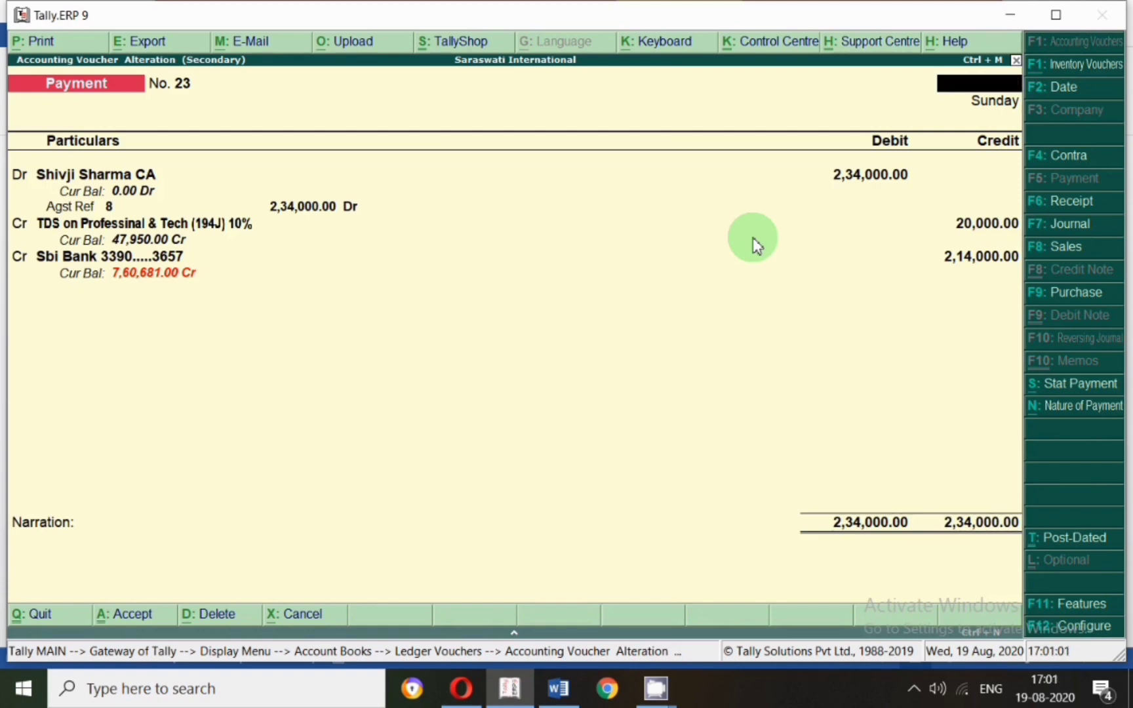
key(Escape)
key(Return)
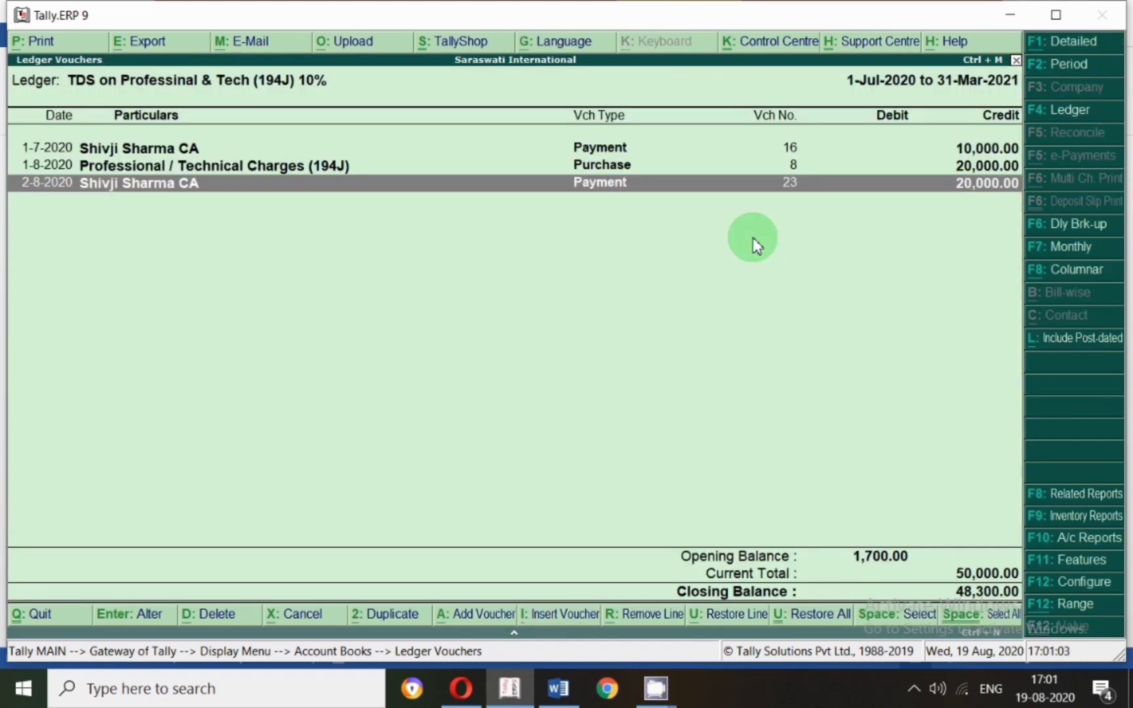
key(Escape)
key(Escape)
key(Escape)
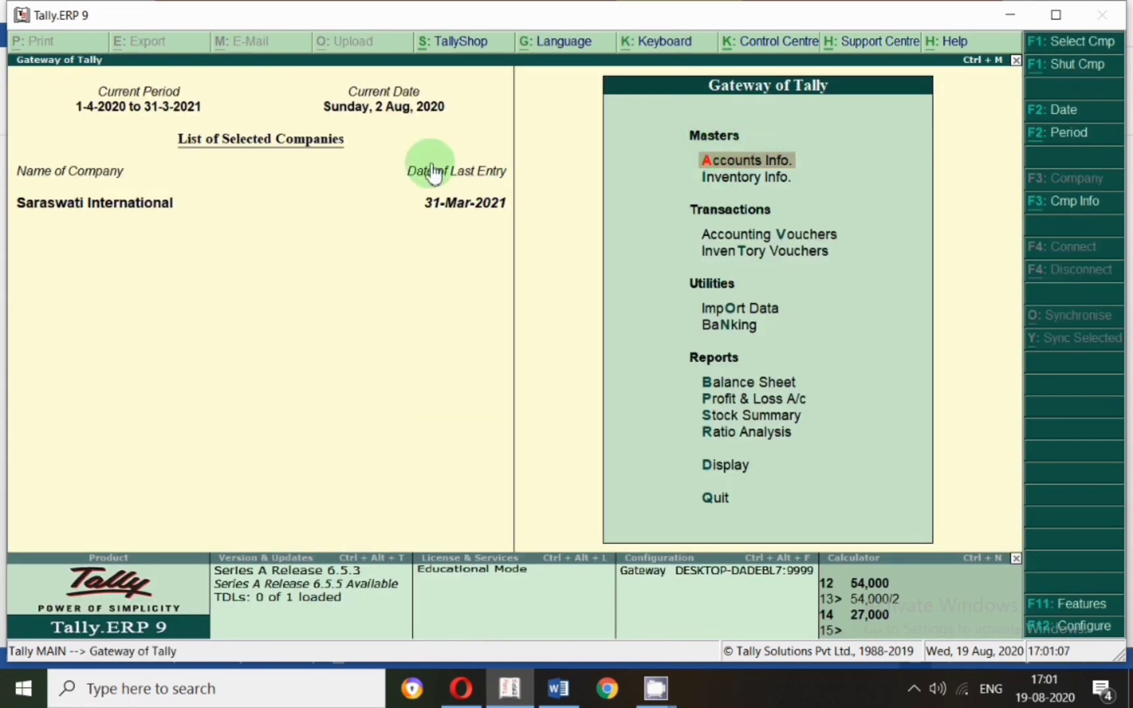
View Current Liabilities in the Balance Sheet and return to the Gateway of Tally.
key(b)
double_click(66, 192)
key(Escape)
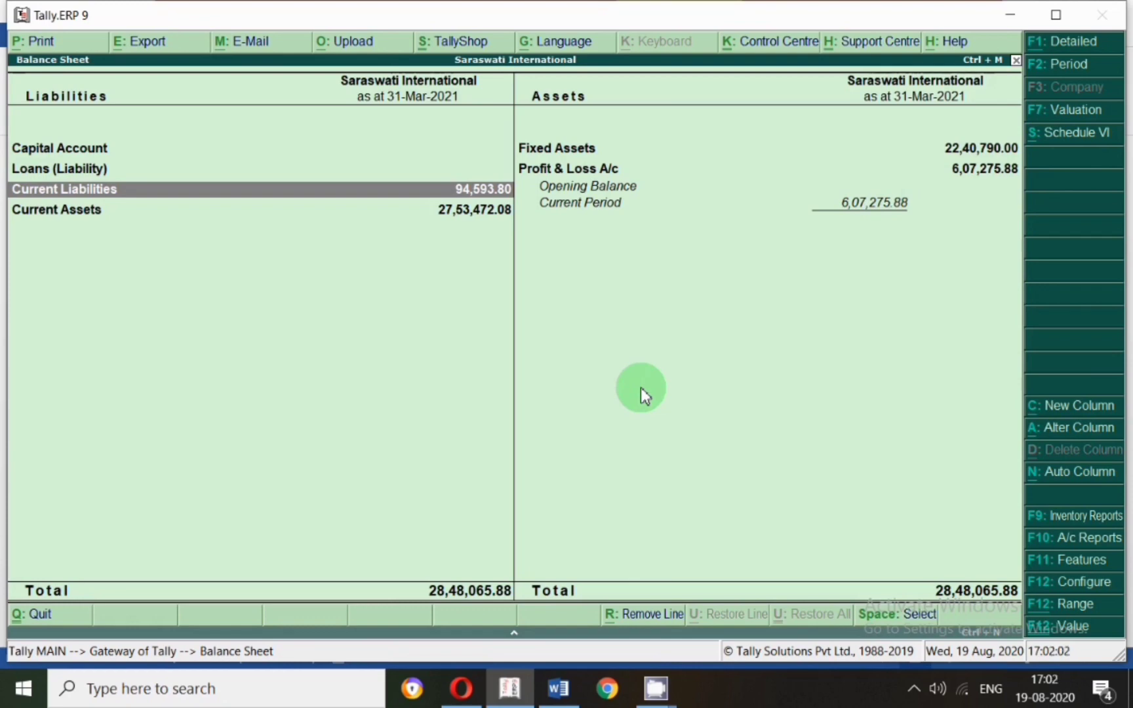
key(Escape)
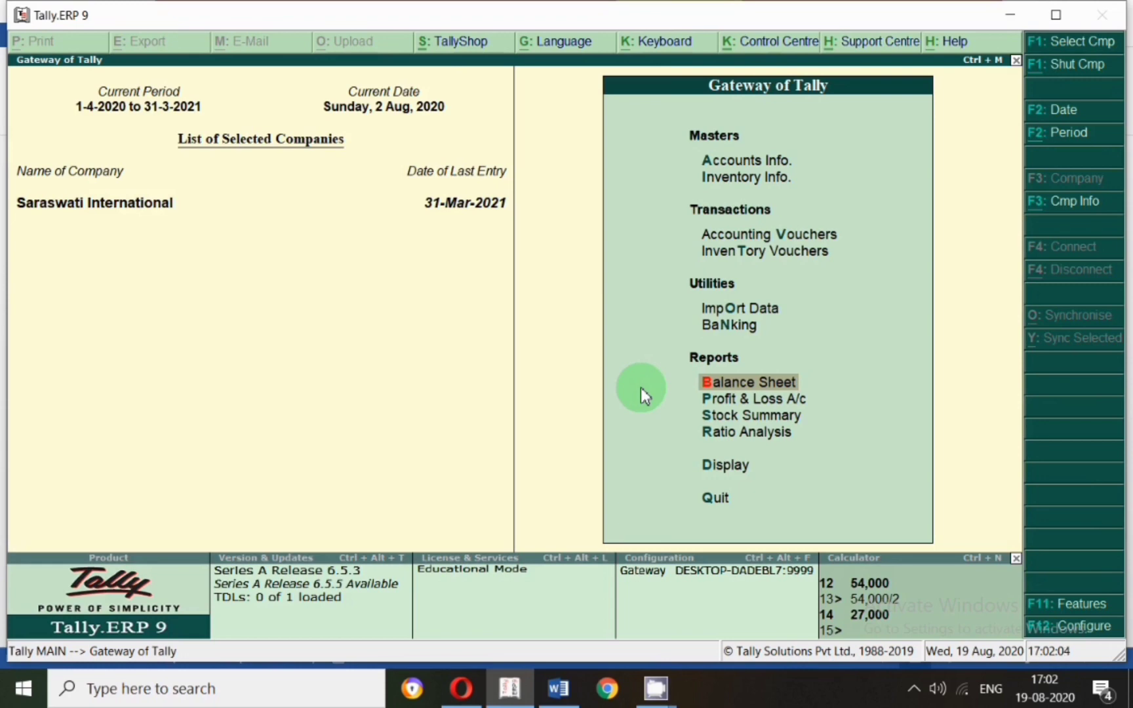
key(Escape)
key(Escape)
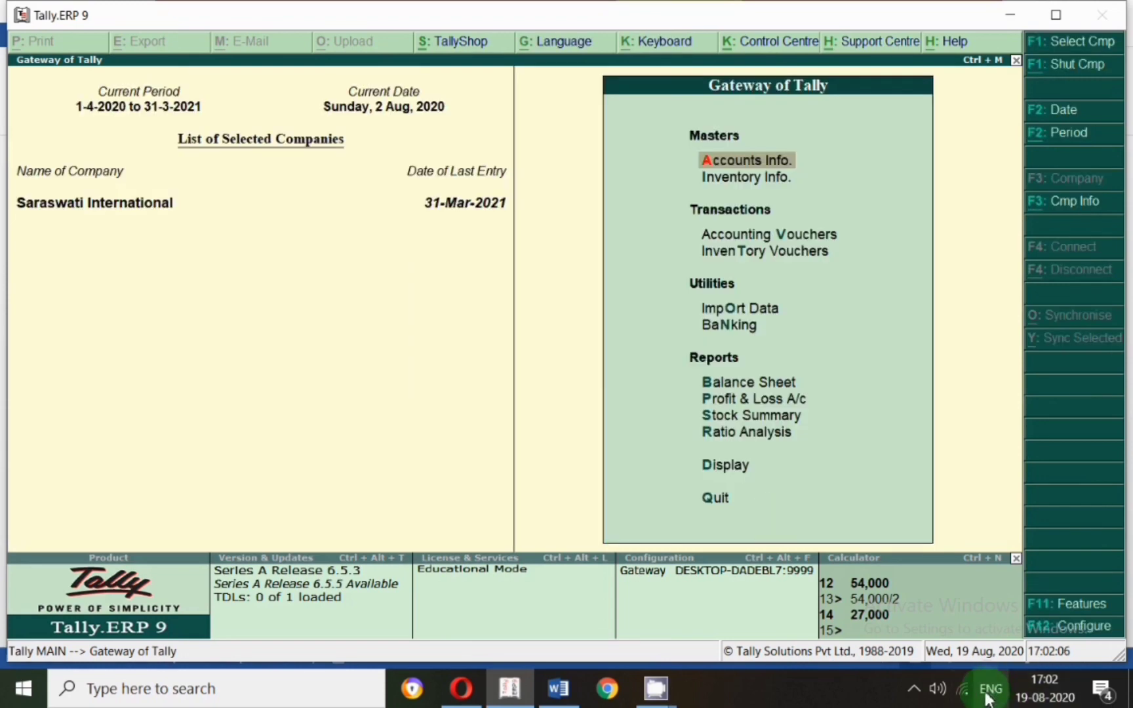
click(914, 689)
right_click(850, 647)
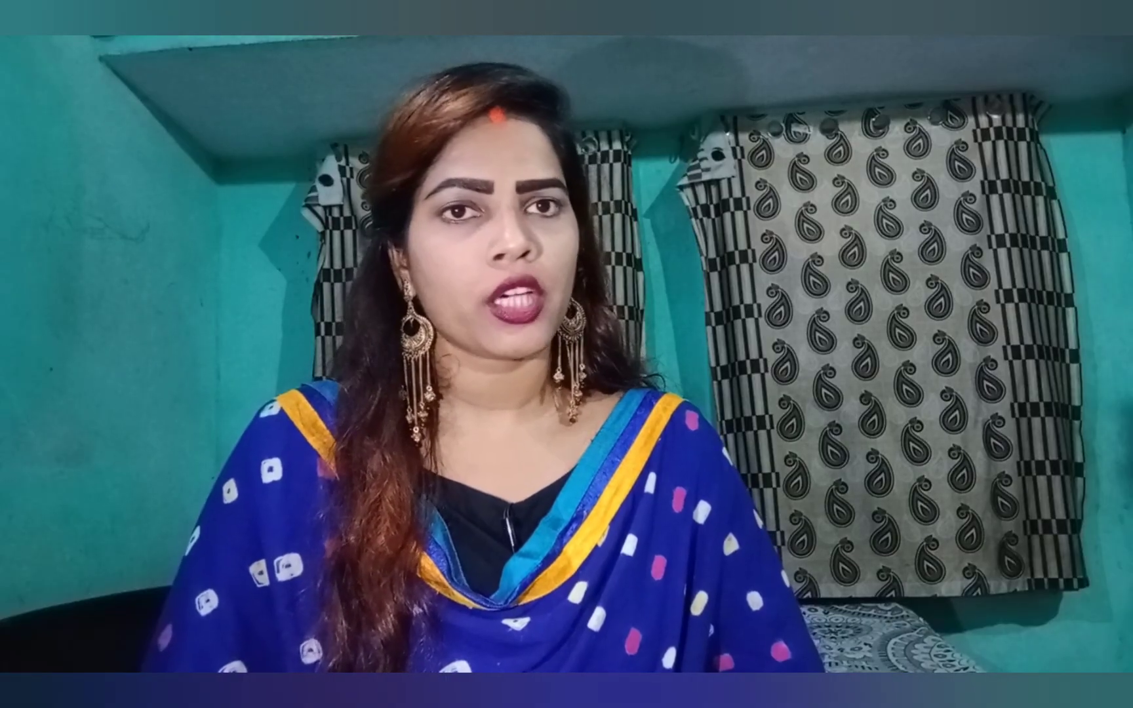